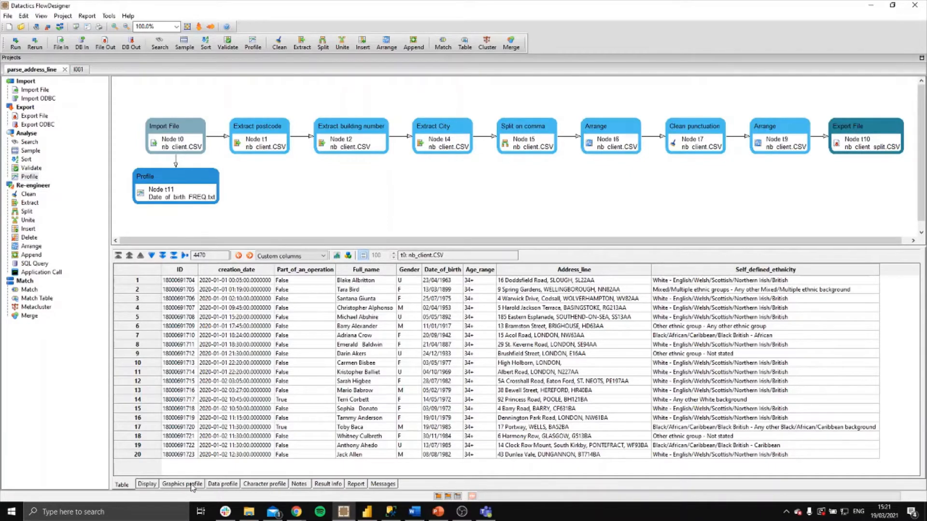
Step: Review the imported client file's graphics profile, data profile and character profile
{"action": "left_click", "coordinate": [192, 487]}
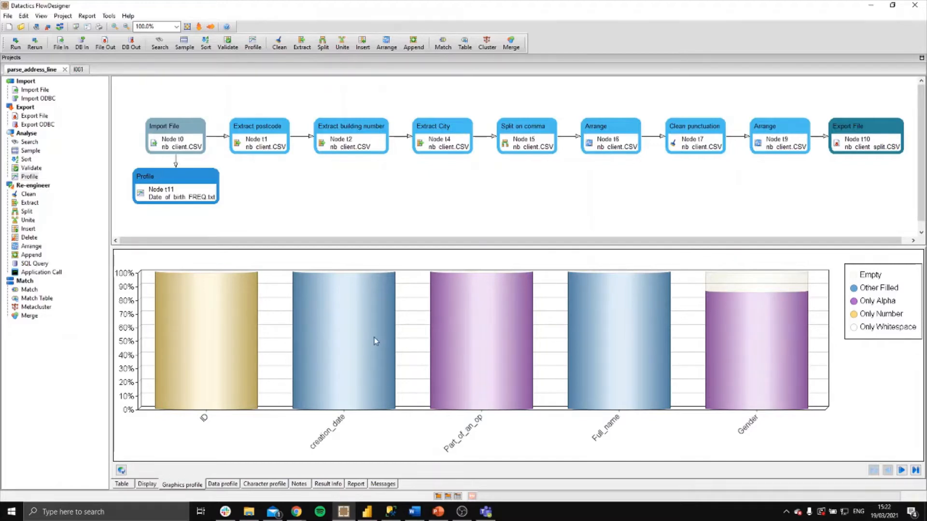
{"action": "left_click", "coordinate": [219, 484]}
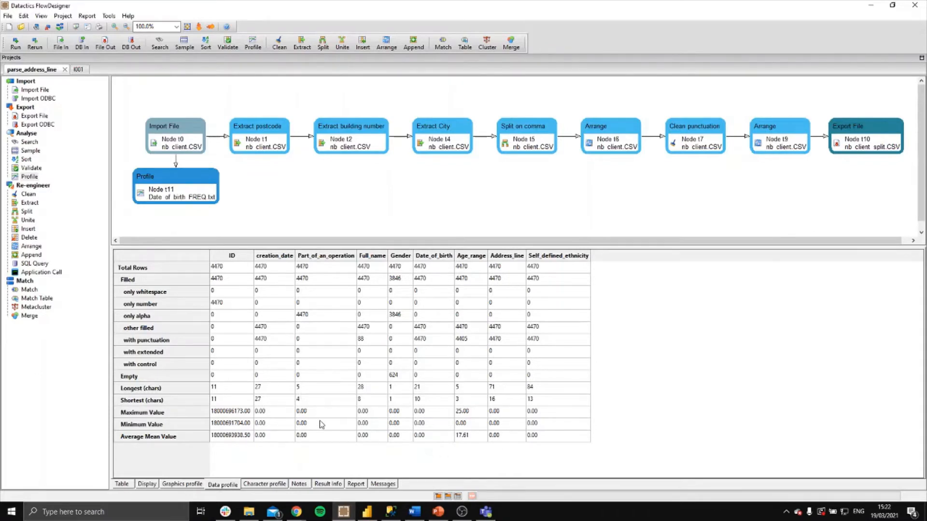
{"action": "left_click", "coordinate": [265, 485]}
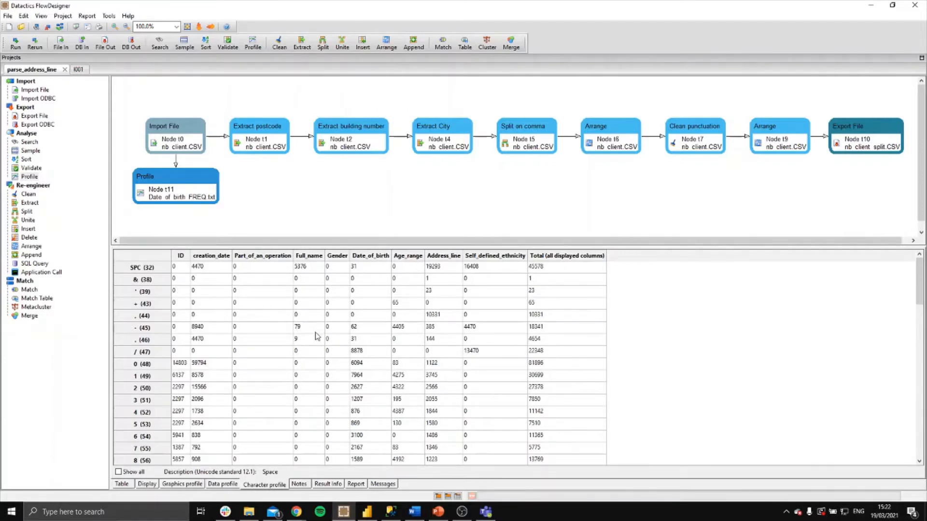
{"action": "left_click", "coordinate": [707, 356]}
Step: Inspect the Profile node's Date_of_birth and Address_line tasks and the available pattern actions, keeping Alphanumeric (AAA99) for Date_of_birth
{"action": "left_click", "coordinate": [194, 180]}
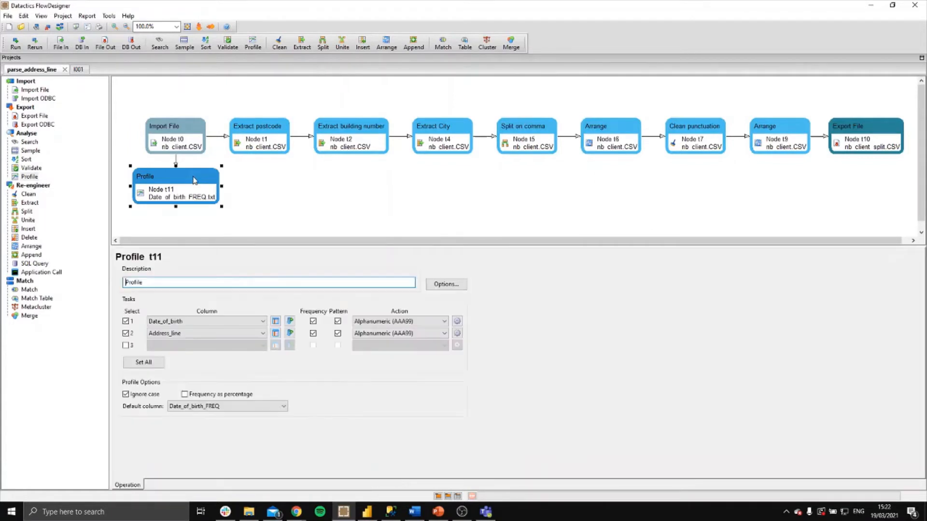
{"action": "left_click", "coordinate": [244, 322]}
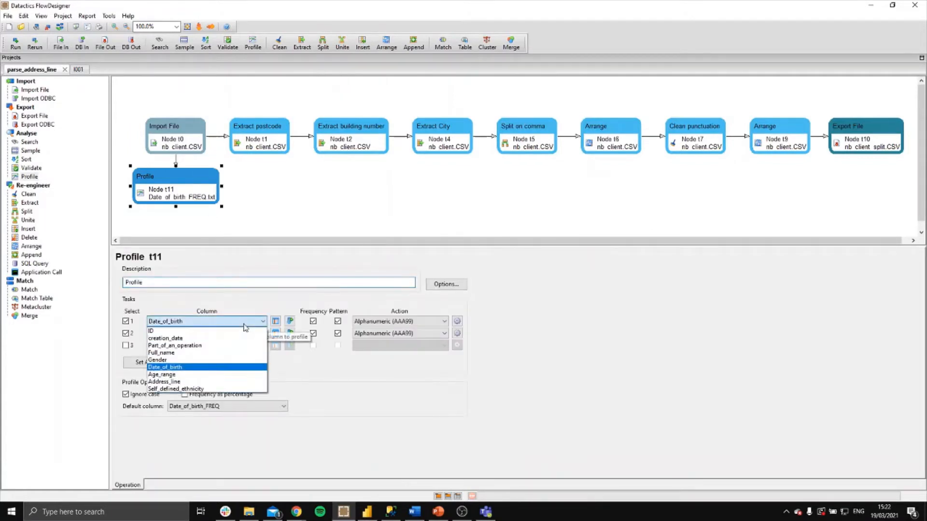
{"action": "left_click", "coordinate": [207, 367]}
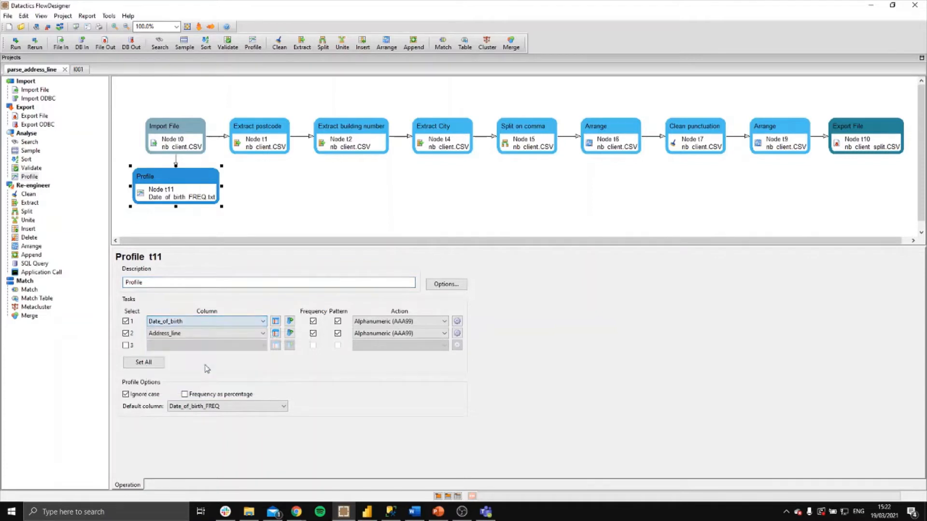
{"action": "left_click", "coordinate": [215, 335]}
{"action": "left_click", "coordinate": [214, 394]}
{"action": "left_click", "coordinate": [413, 322]}
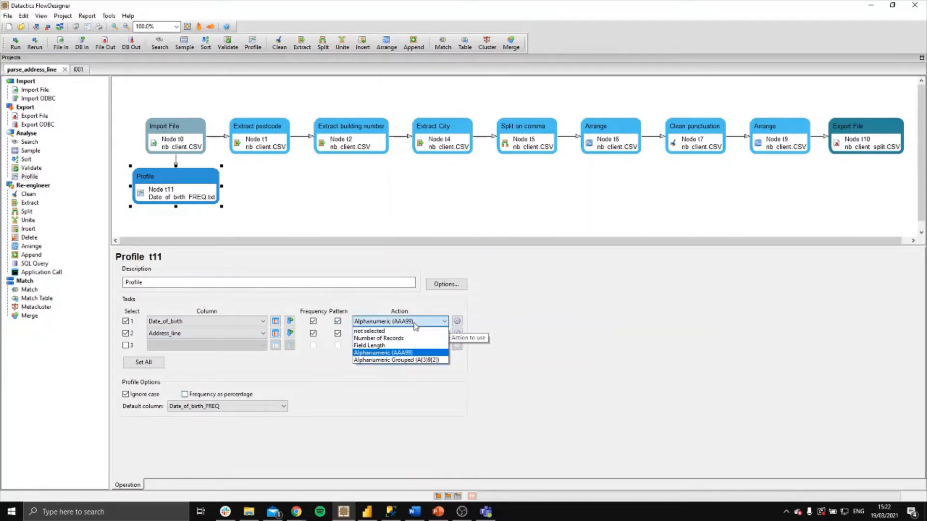
{"action": "left_click", "coordinate": [548, 342]}
Step: View the Profile node's date-of-birth frequency and pattern results, and widen the Date_of_birth column to show the full patterns
{"action": "left_click", "coordinate": [162, 199]}
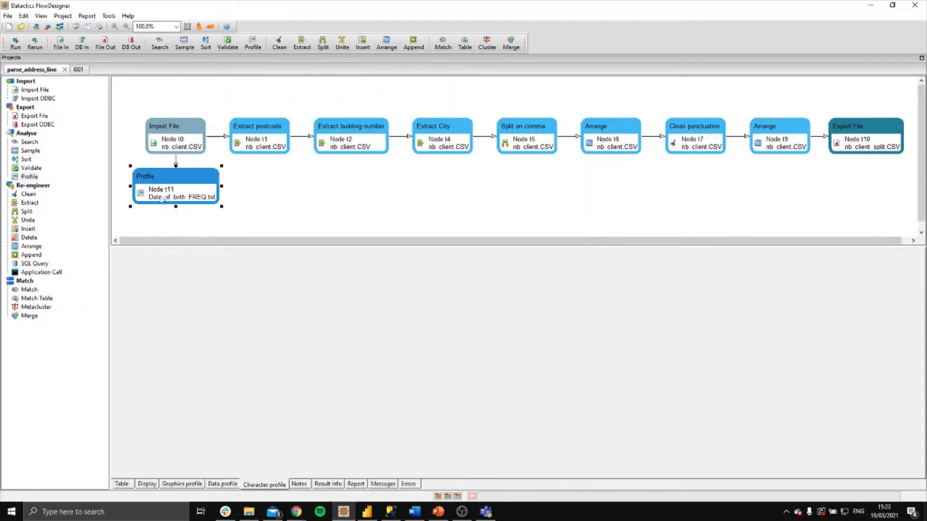
{"action": "left_click", "coordinate": [120, 486]}
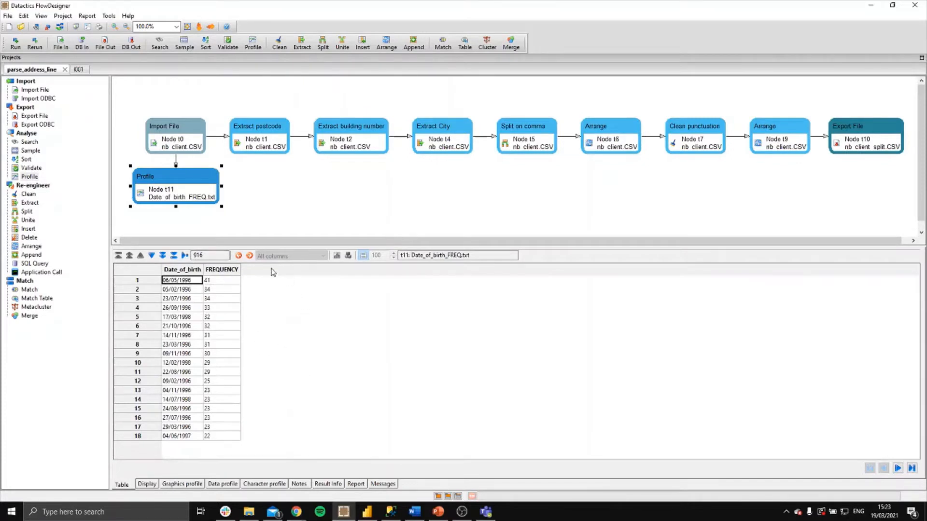
{"action": "left_click", "coordinate": [898, 468]}
{"action": "left_click", "coordinate": [897, 469]}
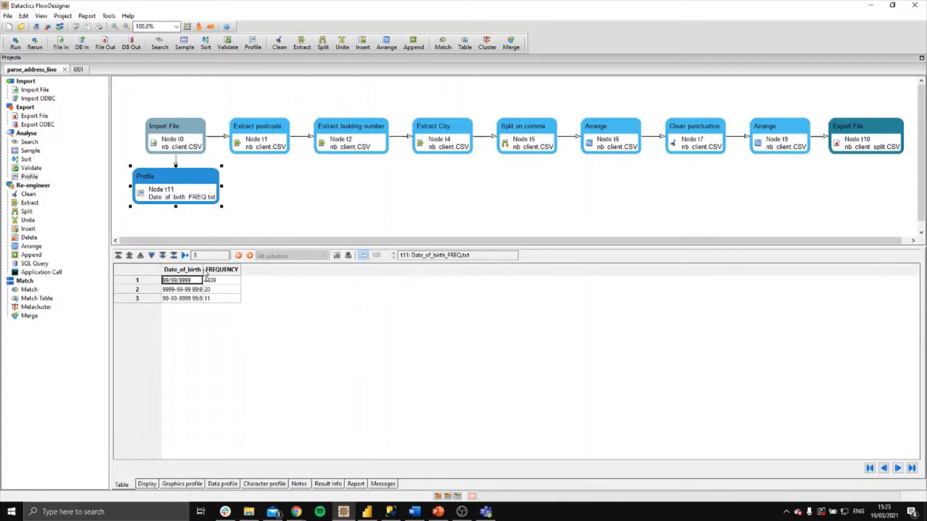
{"action": "left_click_drag", "start_coordinate": [205, 271], "coordinate": [247, 272]}
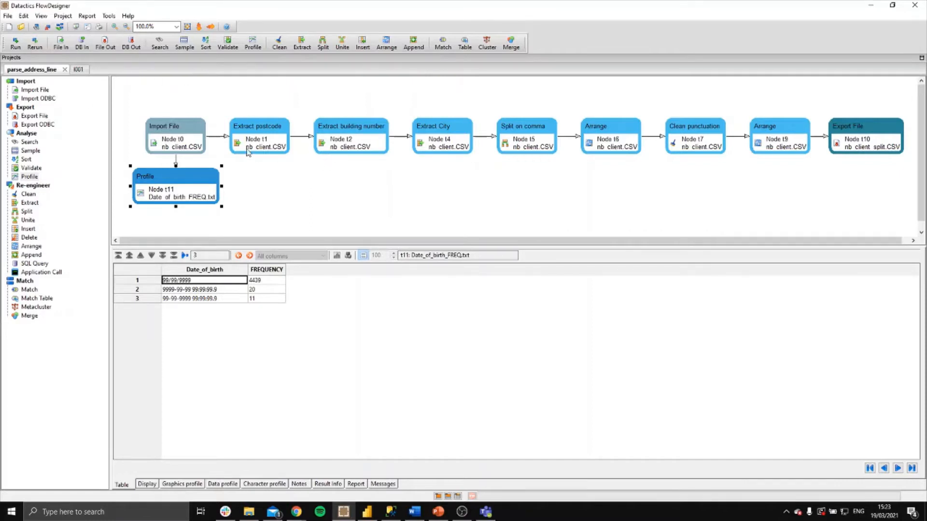
Step: Examine the unparsed Address_line column in the Import File node's output table
{"action": "left_click", "coordinate": [251, 146]}
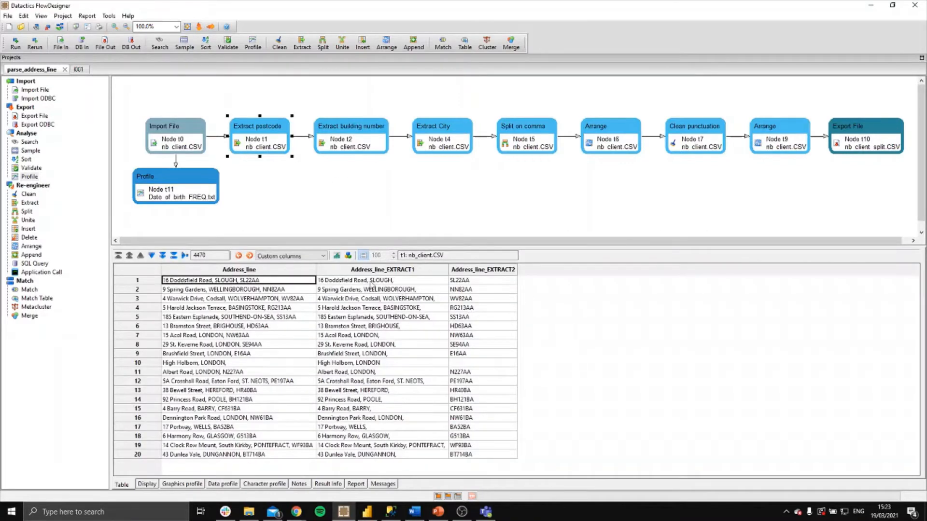
{"action": "left_click", "coordinate": [175, 147]}
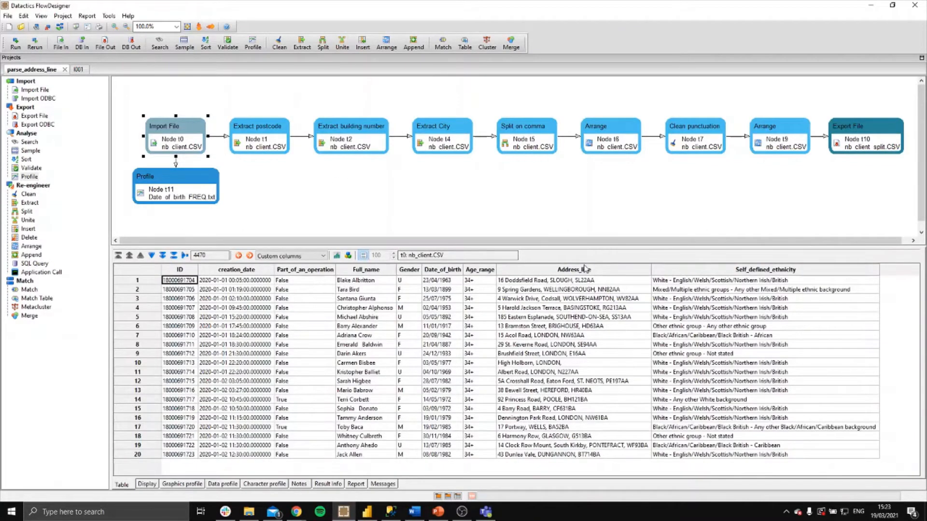
{"action": "left_click", "coordinate": [585, 271]}
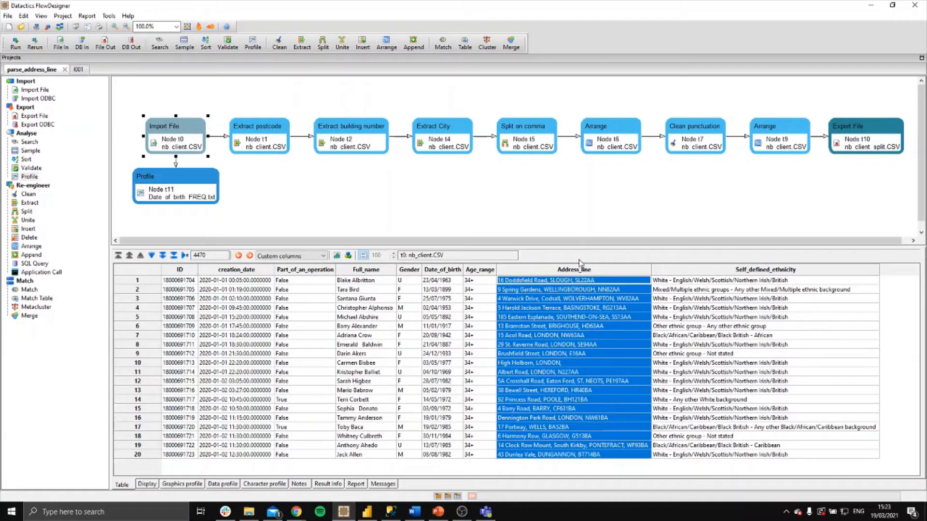
Step: Inspect the Extract postcode node's settings and browse the available extract actions, keeping UK Postcode selected
{"action": "left_click", "coordinate": [259, 128]}
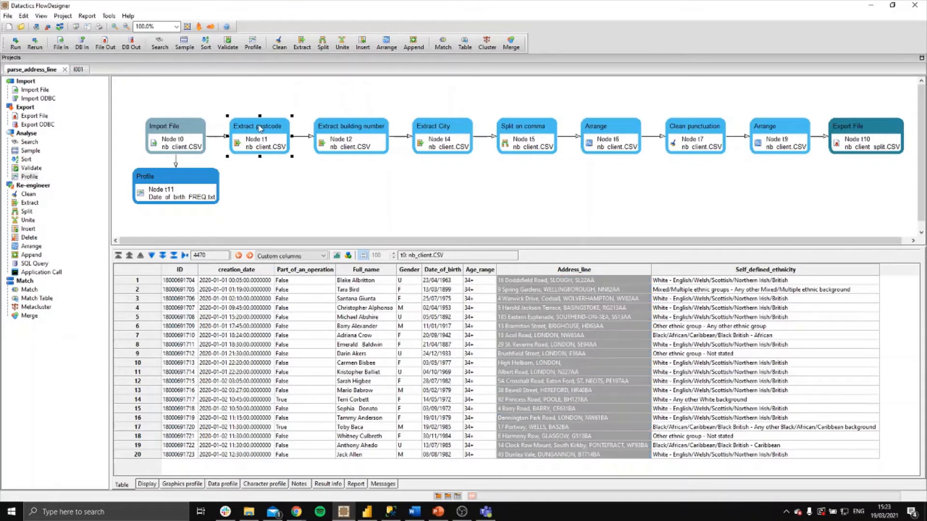
{"action": "double_click", "coordinate": [260, 128]}
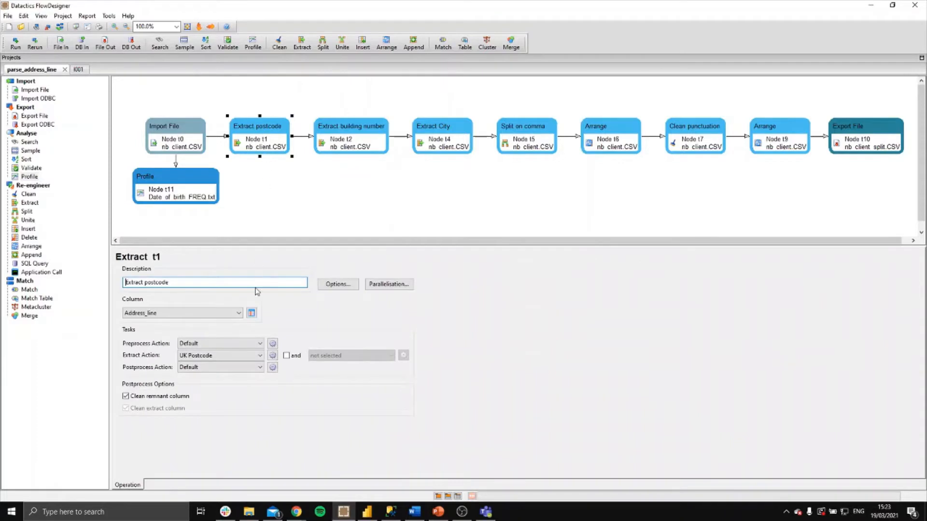
{"action": "left_click", "coordinate": [235, 360]}
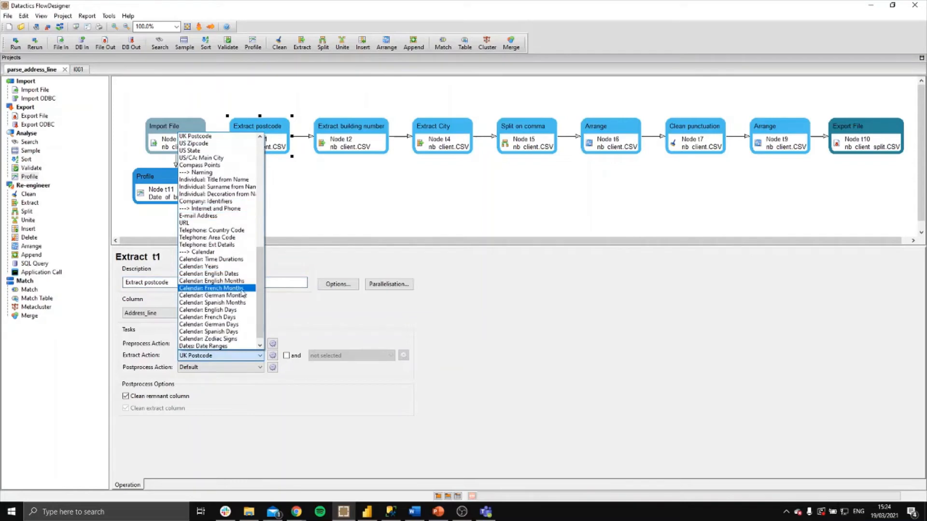
{"action": "left_click_drag", "start_coordinate": [260, 280], "coordinate": [260, 247]}
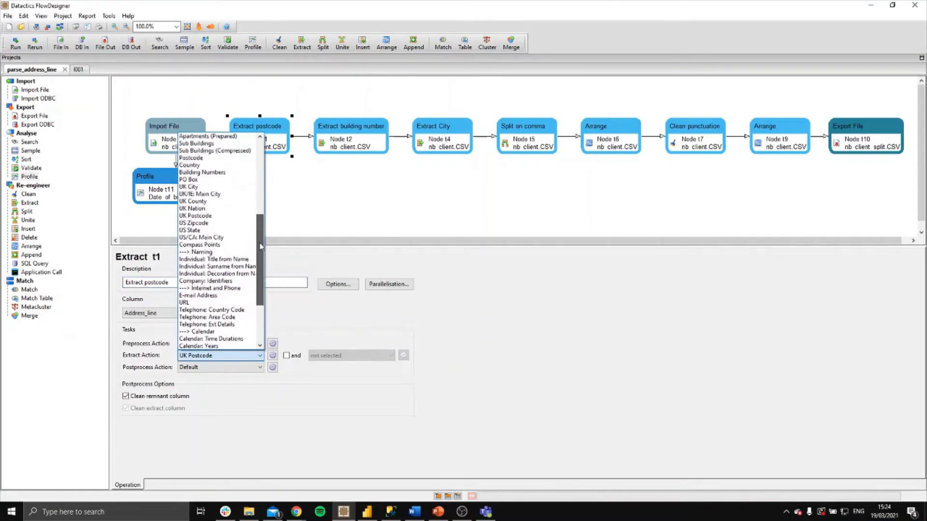
{"action": "left_click", "coordinate": [217, 217]}
Step: View the Extract postcode node's output and examine the extracted postcodes in the Address_line_EXTRACT2 column
{"action": "left_click", "coordinate": [266, 150]}
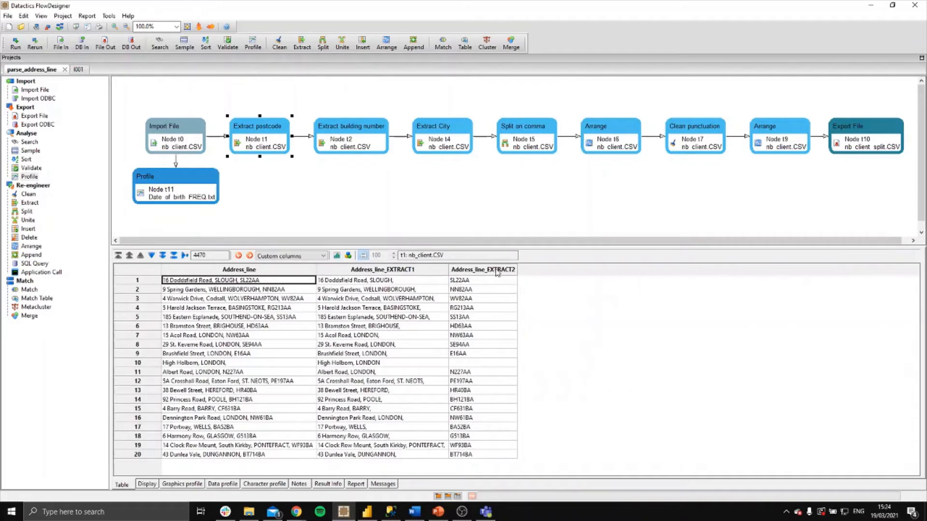
{"action": "left_click", "coordinate": [498, 272]}
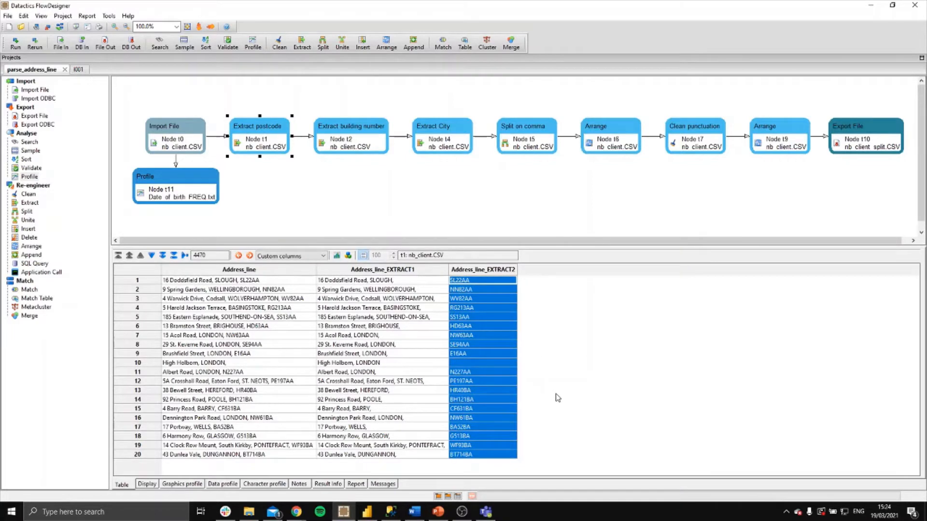
{"action": "left_click", "coordinate": [467, 344]}
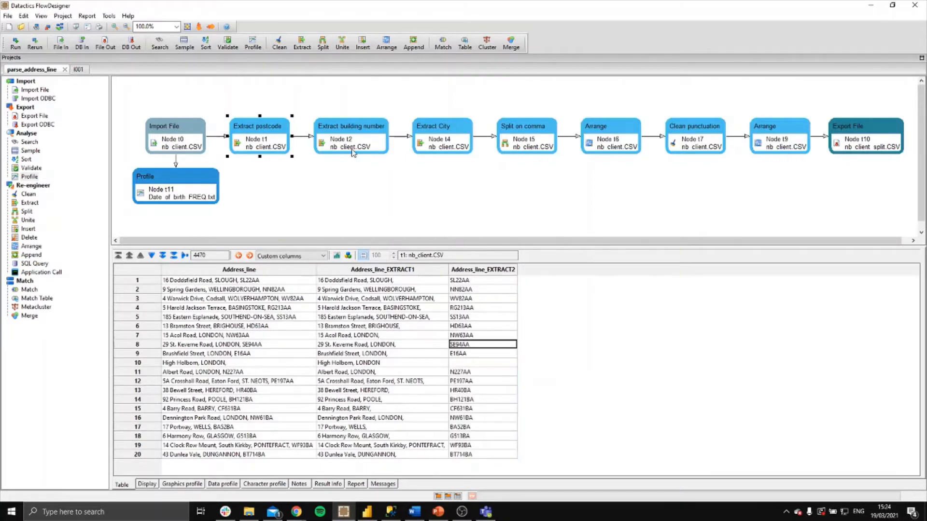
Step: Inspect the Extract building number node's settings and browse its extract actions, keeping Building Numbers selected
{"action": "left_click", "coordinate": [345, 131]}
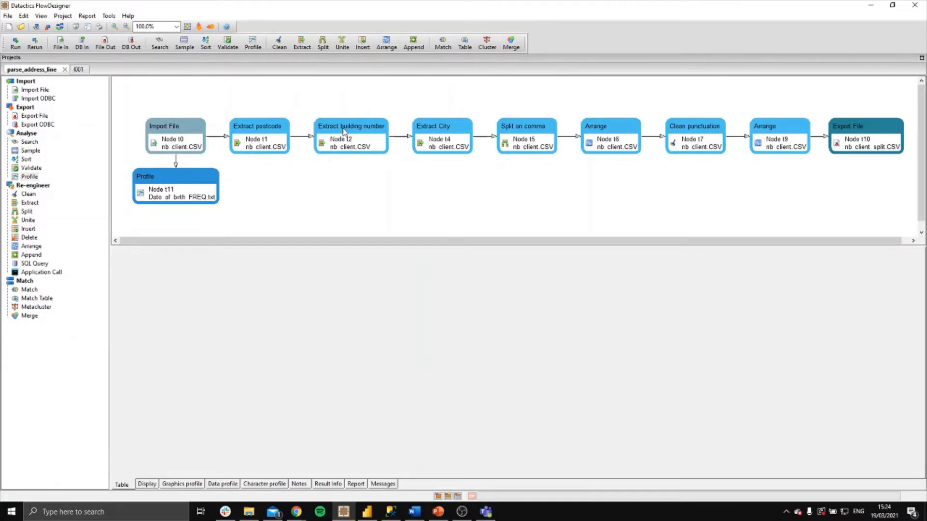
{"action": "left_click", "coordinate": [259, 357]}
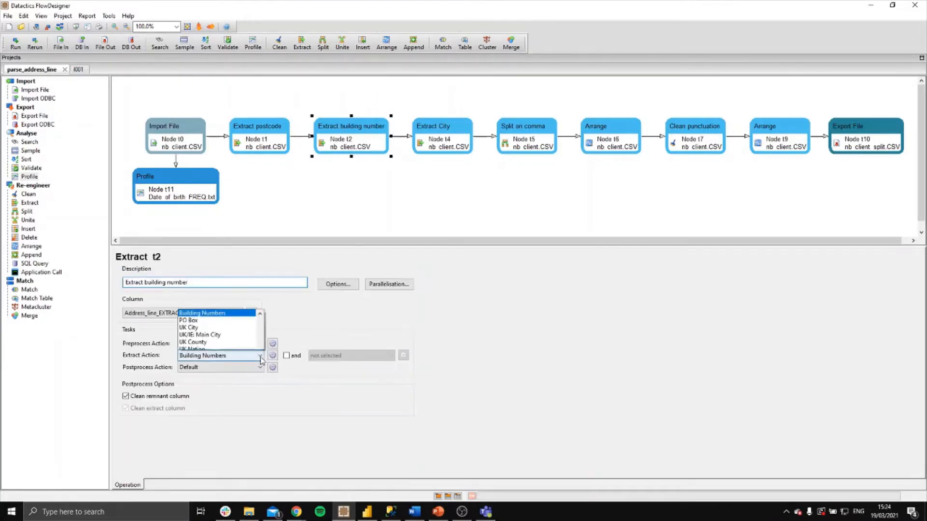
{"action": "left_click_drag", "start_coordinate": [260, 284], "coordinate": [265, 247]}
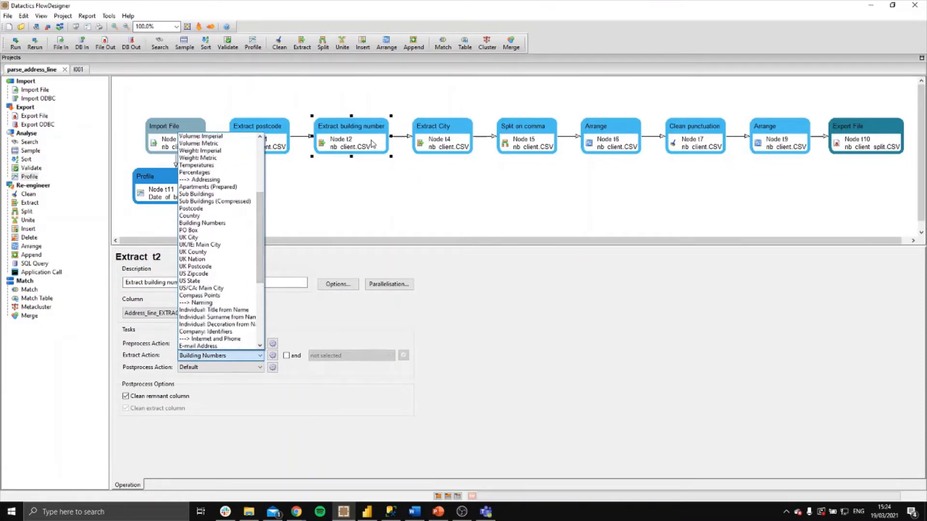
{"action": "left_click", "coordinate": [351, 139]}
Step: View the Extract building number node's output and examine the extracted numbers, including the alphanumeric one in row 12
{"action": "double_click", "coordinate": [351, 142]}
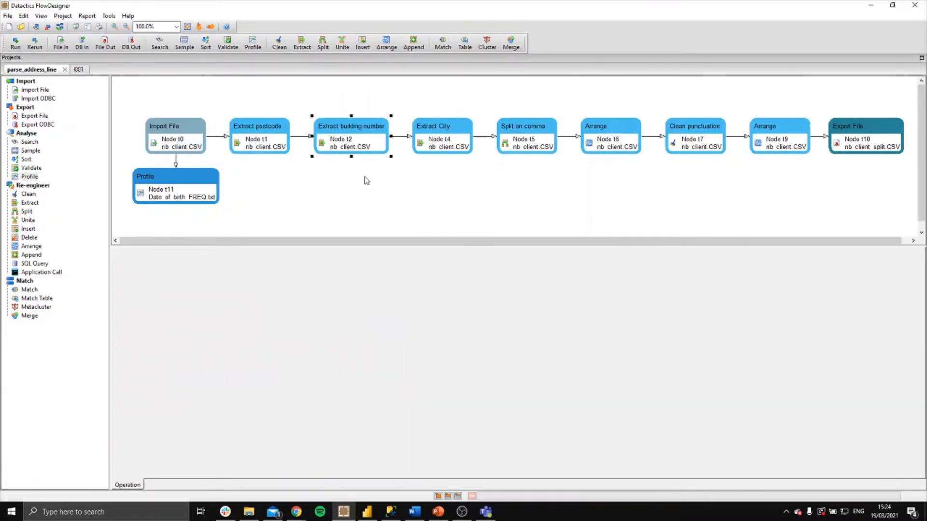
{"action": "left_click_drag", "start_coordinate": [441, 280], "coordinate": [445, 350]}
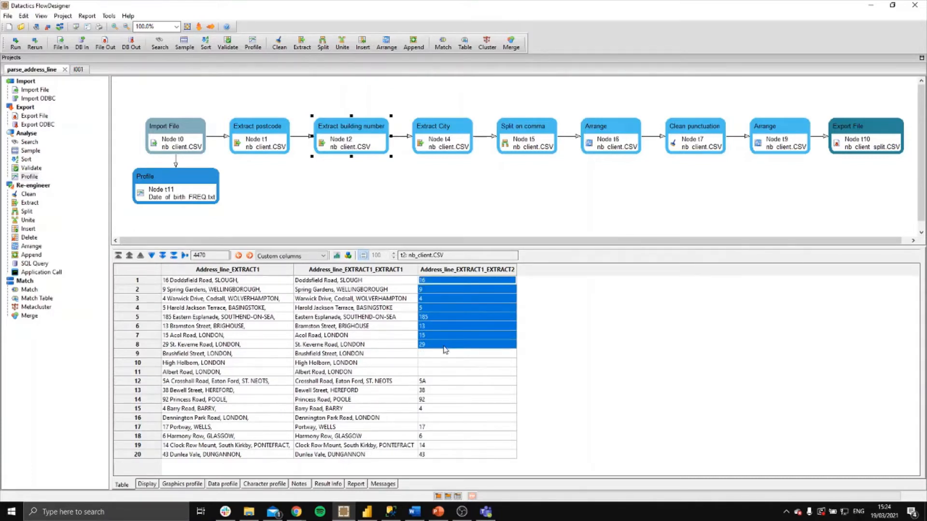
{"action": "left_click", "coordinate": [439, 383]}
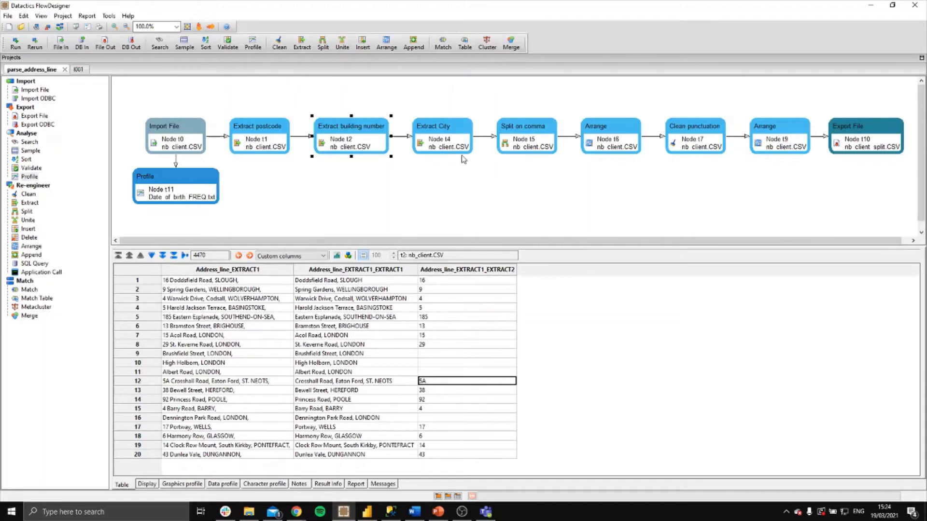
Step: View the Extract City node's output and examine the extracted cities and the remaining address text in row 12
{"action": "left_click", "coordinate": [444, 146]}
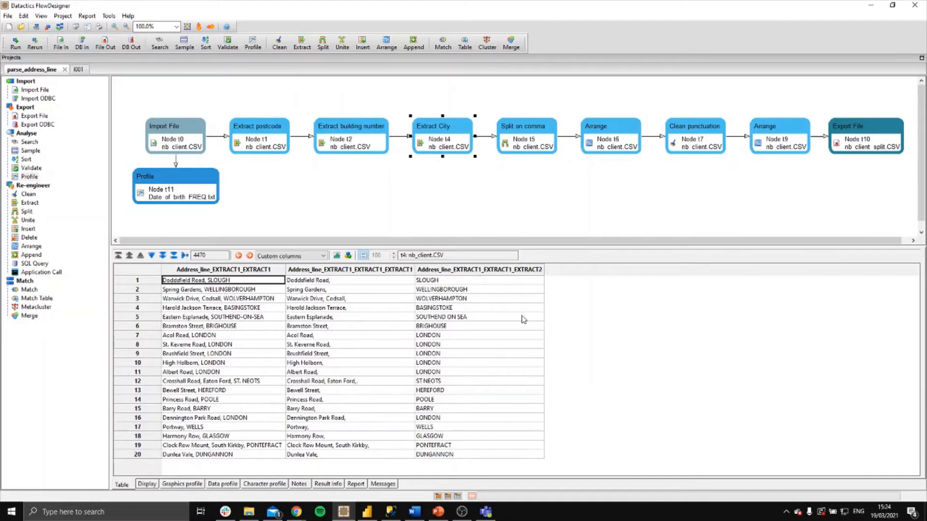
{"action": "left_click", "coordinate": [455, 273]}
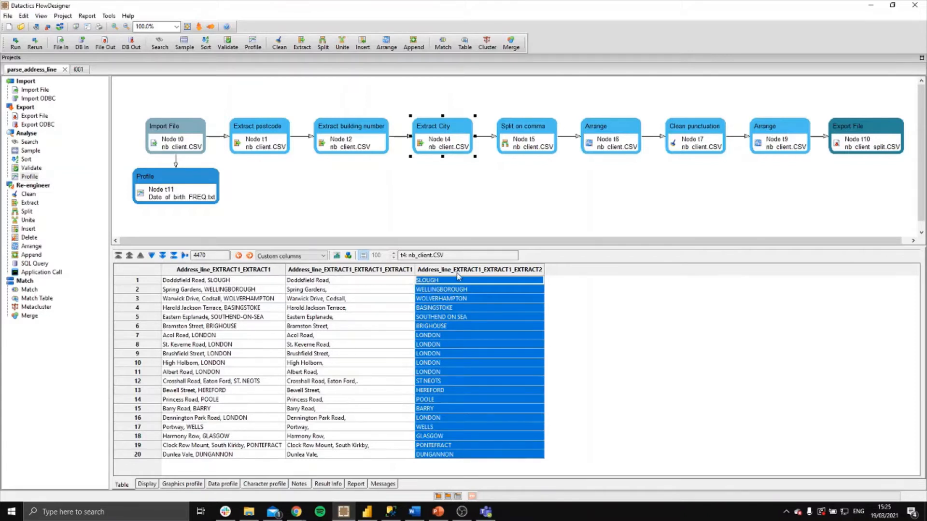
{"action": "left_click", "coordinate": [480, 327]}
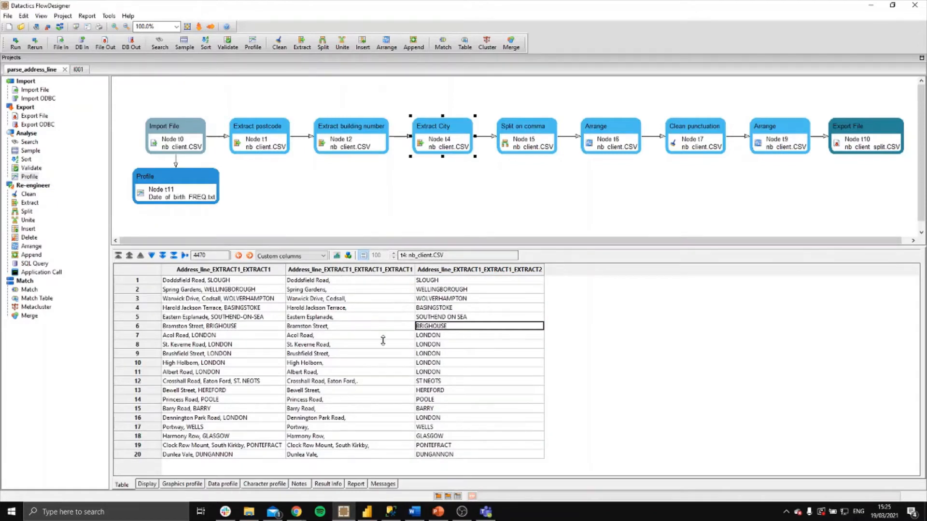
{"action": "left_click", "coordinate": [354, 382]}
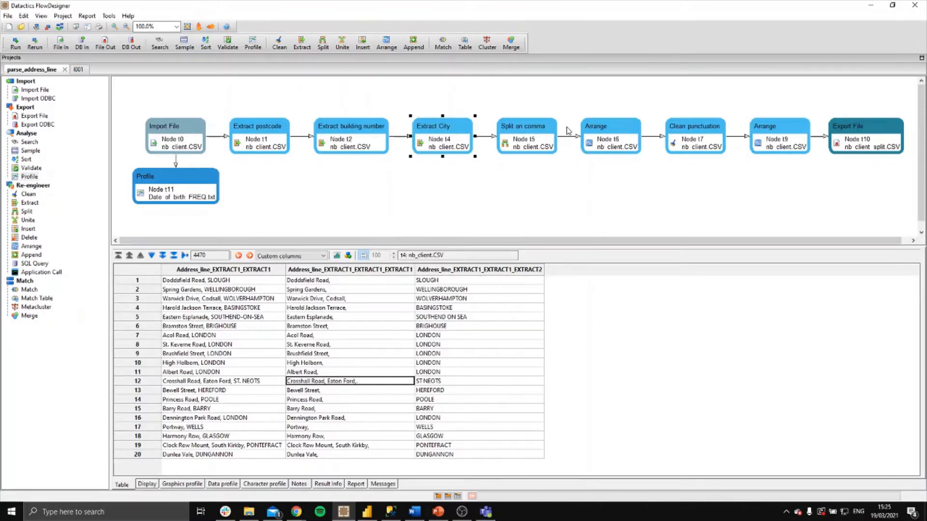
Step: Review the Split on comma node's settings, keeping Comma as the split action, and view its output table
{"action": "left_click", "coordinate": [537, 129]}
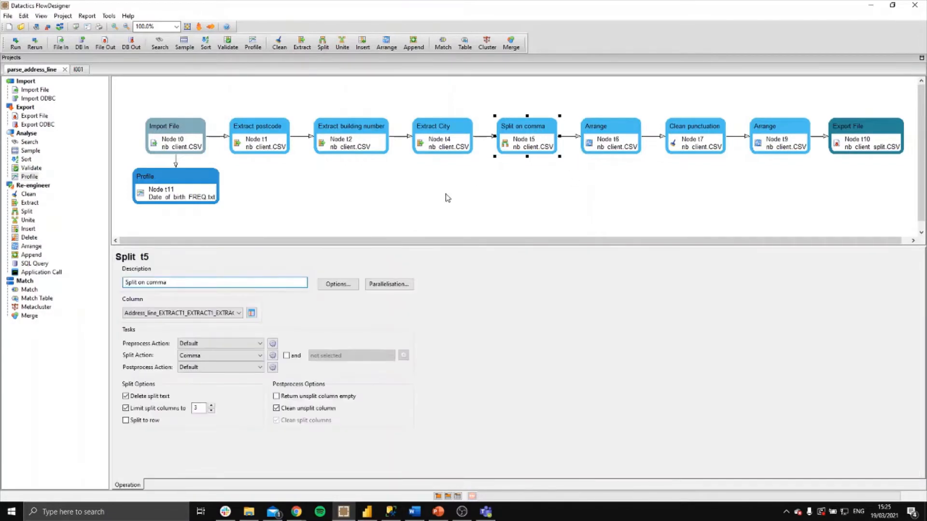
{"action": "left_click", "coordinate": [217, 358]}
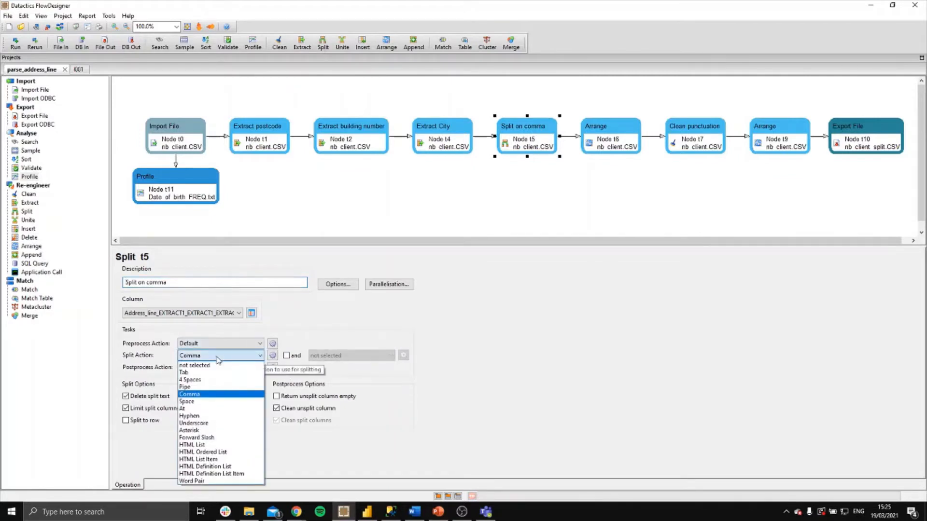
{"action": "left_click", "coordinate": [208, 395]}
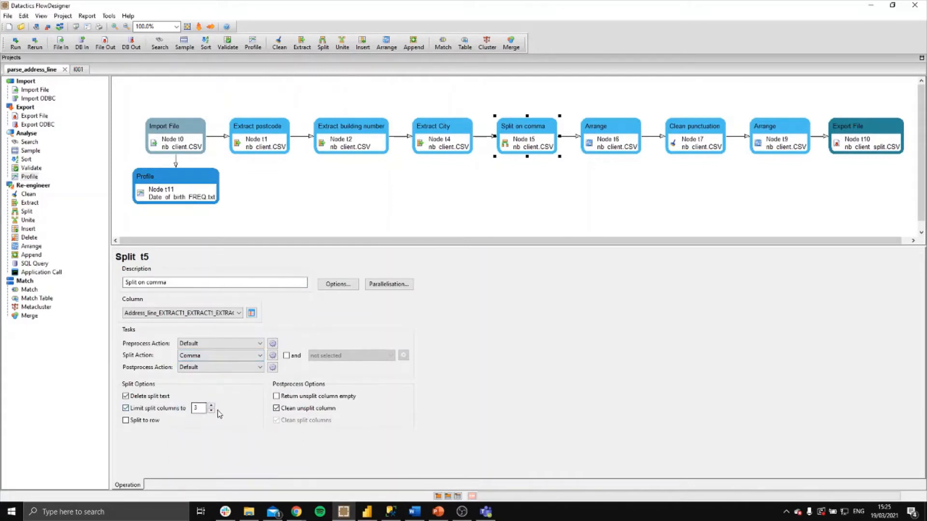
{"action": "left_click", "coordinate": [512, 147]}
{"action": "left_click", "coordinate": [515, 147]}
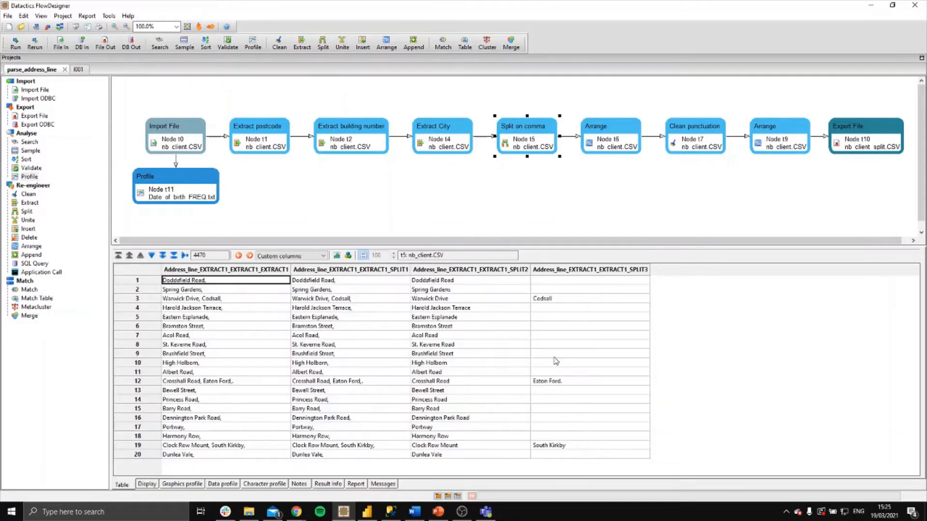
Step: Examine the SPLIT2 and SPLIT3 columns in the Split on comma output, including the SPLIT3 value in row 12
{"action": "left_click", "coordinate": [490, 271]}
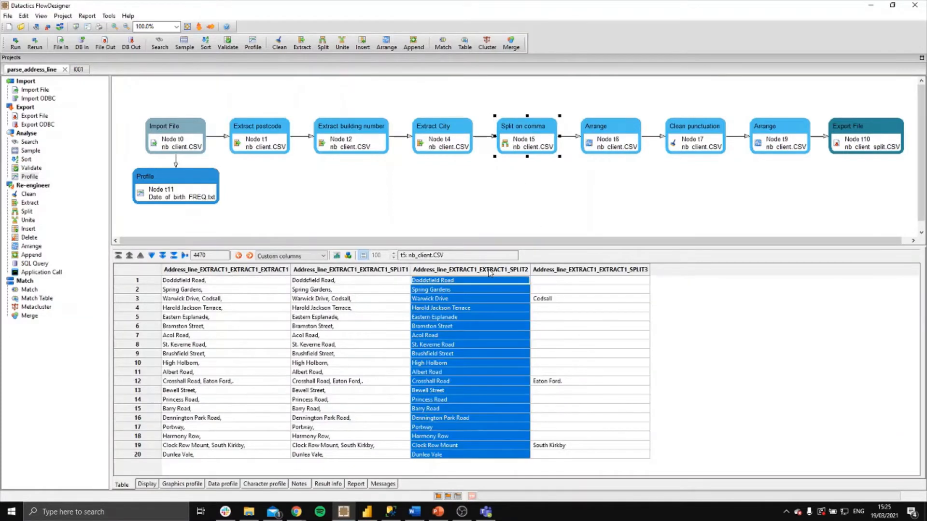
{"action": "left_click", "coordinate": [629, 270]}
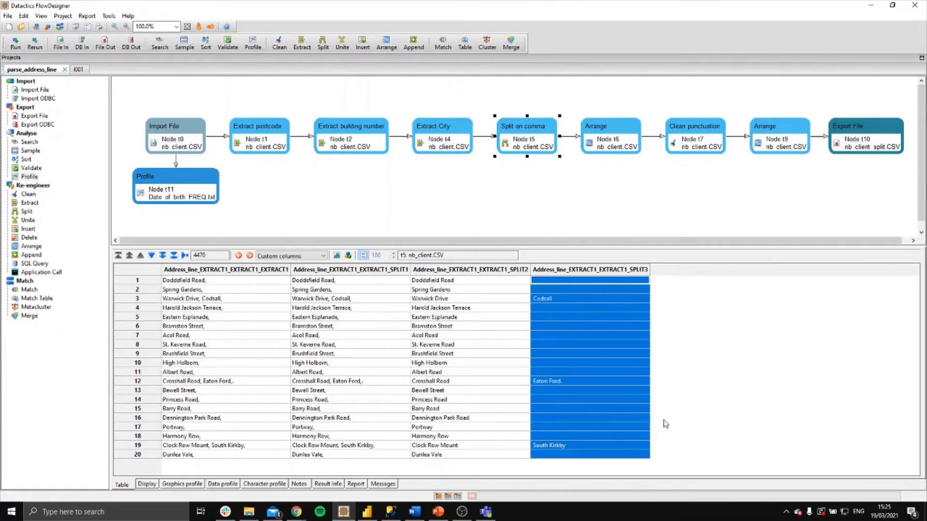
{"action": "left_click", "coordinate": [573, 381]}
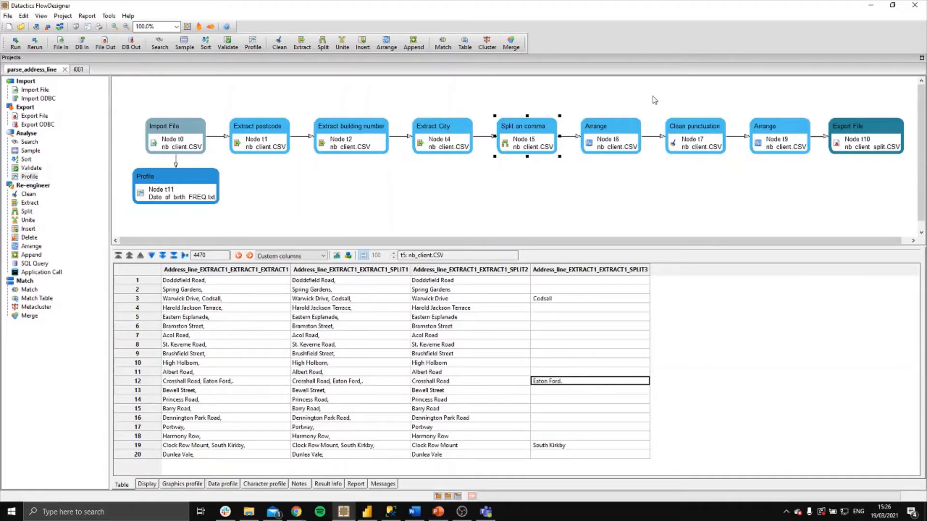
Step: Inspect the Clean punctuation node's settings and browse the available clean actions, keeping Standardardise Punctuation for the first column
{"action": "left_click", "coordinate": [679, 126]}
{"action": "double_click", "coordinate": [679, 127]}
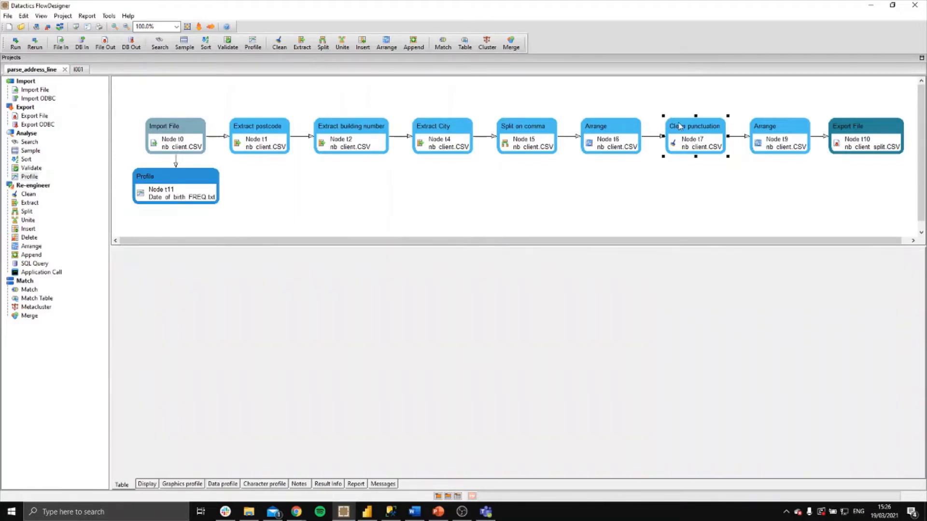
{"action": "left_click", "coordinate": [372, 324]}
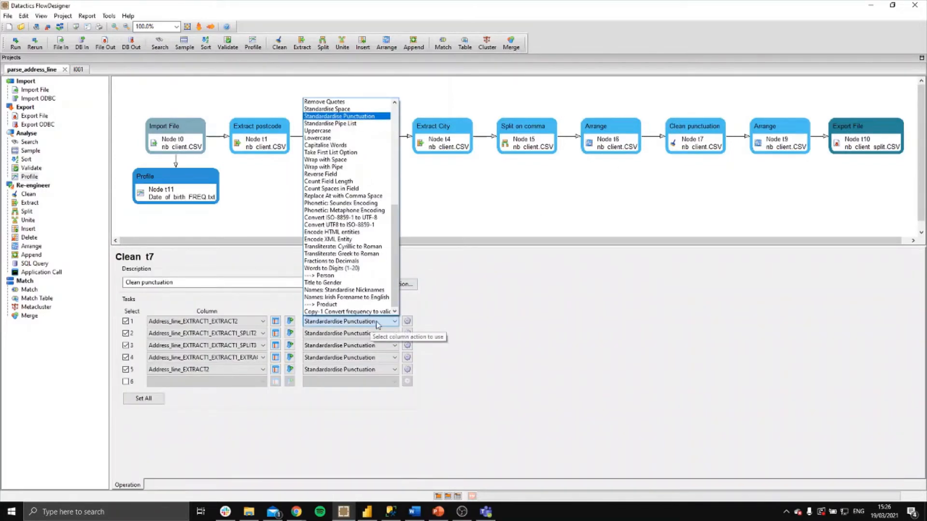
{"action": "scroll", "coordinate": [397, 251], "scroll_direction": "up", "scroll_amount": 5}
{"action": "scroll", "coordinate": [397, 251], "scroll_direction": "up", "scroll_amount": 3}
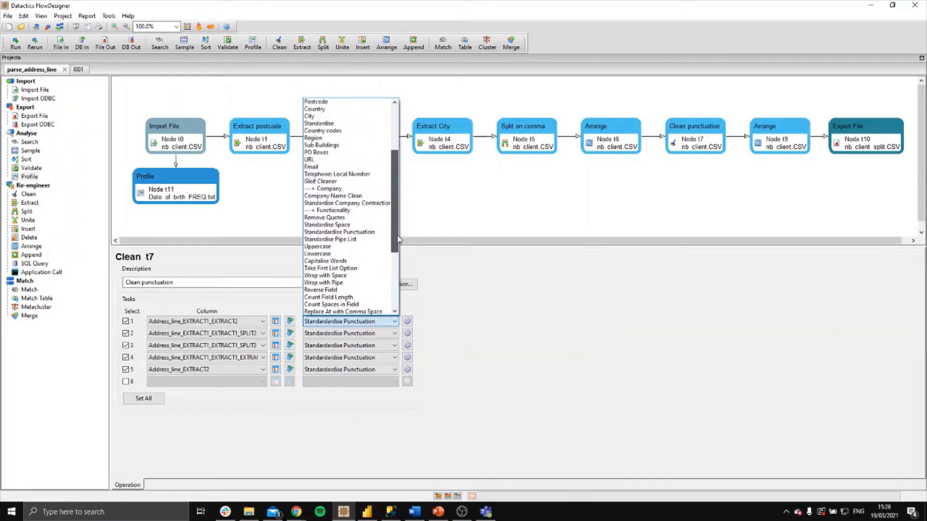
{"action": "scroll", "coordinate": [392, 270], "scroll_direction": "down", "scroll_amount": 7}
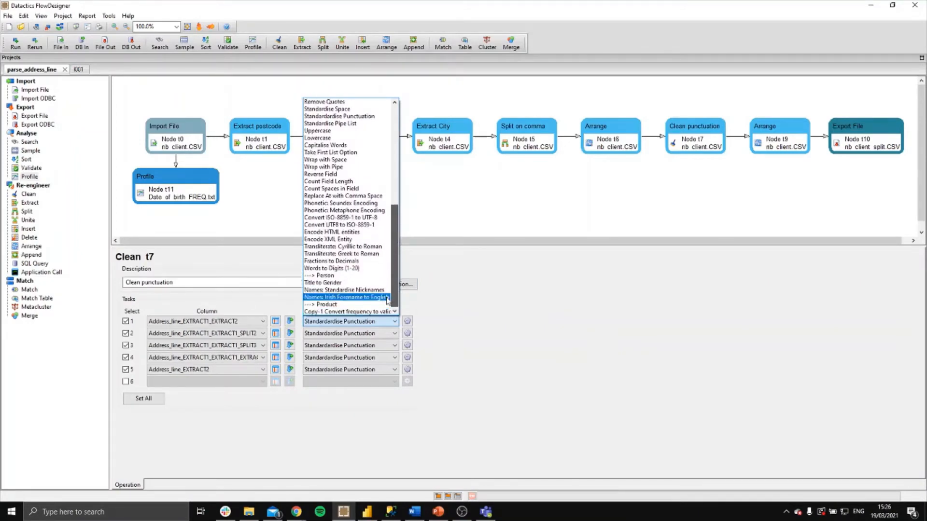
{"action": "left_click", "coordinate": [445, 339]}
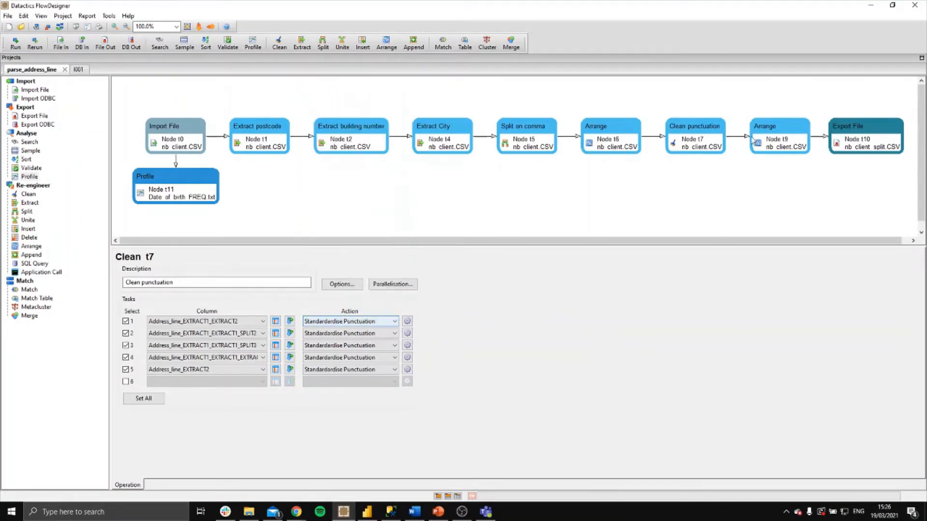
Step: View the Clean punctuation node's output and examine the CLEAN columns, including the cleaned SPLIT3 value in row 12
{"action": "double_click", "coordinate": [693, 146]}
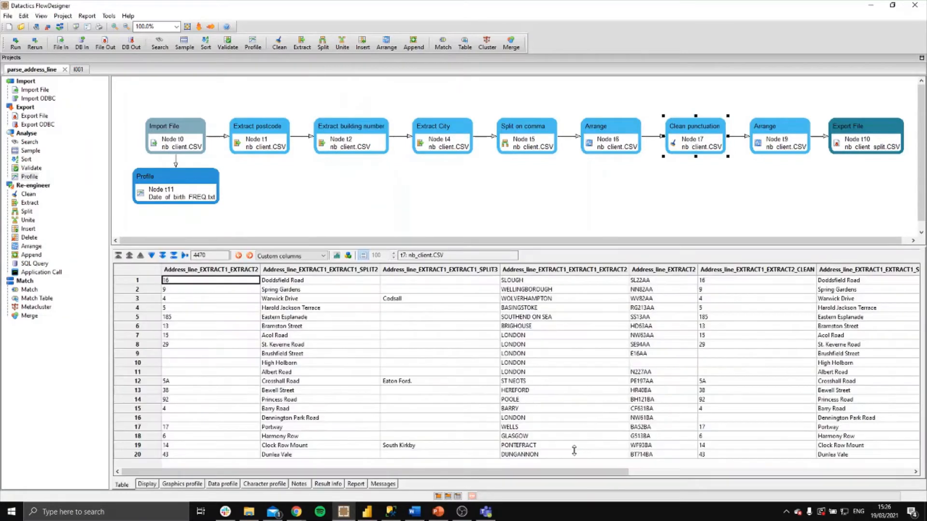
{"action": "left_click_drag", "start_coordinate": [704, 476], "coordinate": [903, 475]}
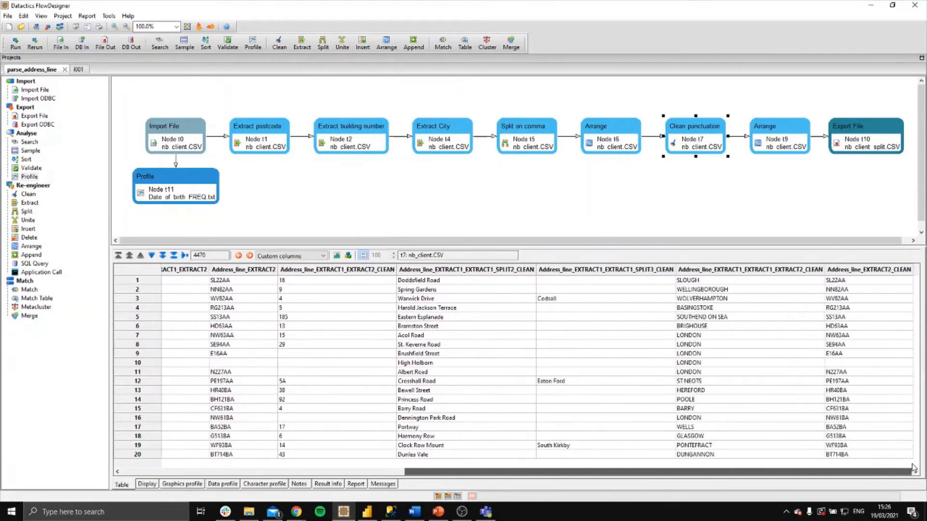
{"action": "left_click", "coordinate": [630, 385]}
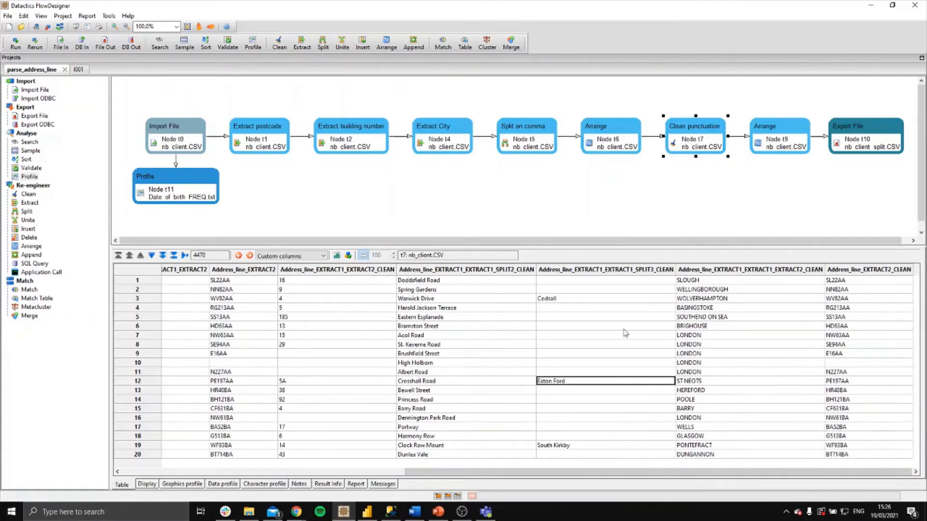
Step: Review the column selection of the Arrange node after Clean punctuation and its new column names in the advanced options
{"action": "left_click", "coordinate": [776, 142]}
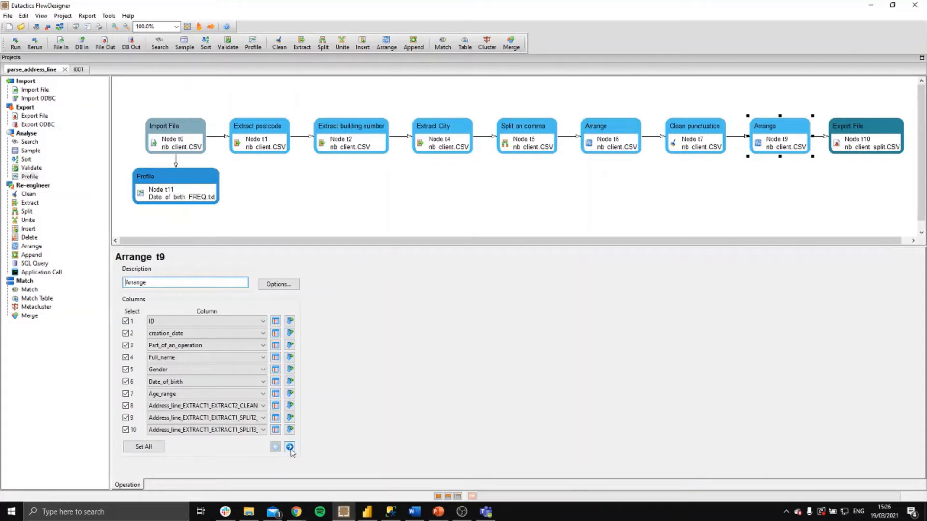
{"action": "left_click", "coordinate": [290, 448]}
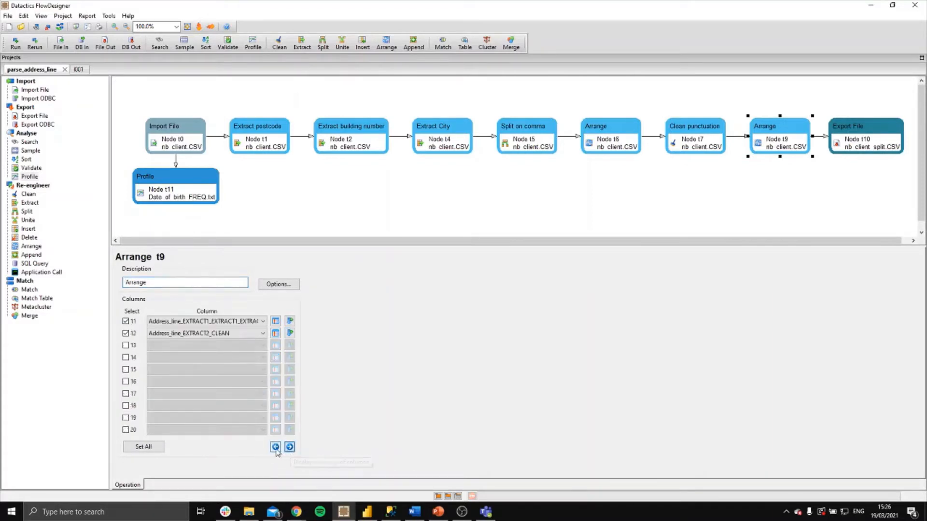
{"action": "left_click", "coordinate": [275, 448]}
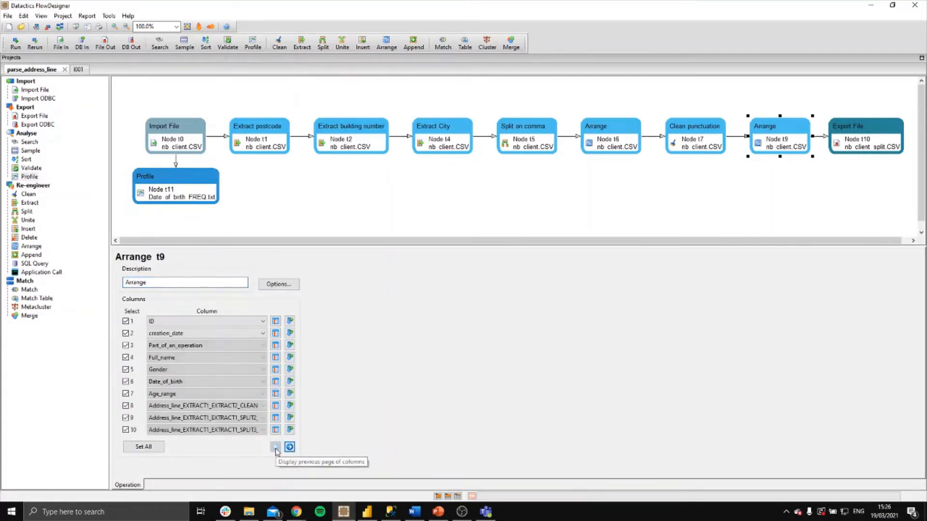
{"action": "left_click", "coordinate": [282, 286]}
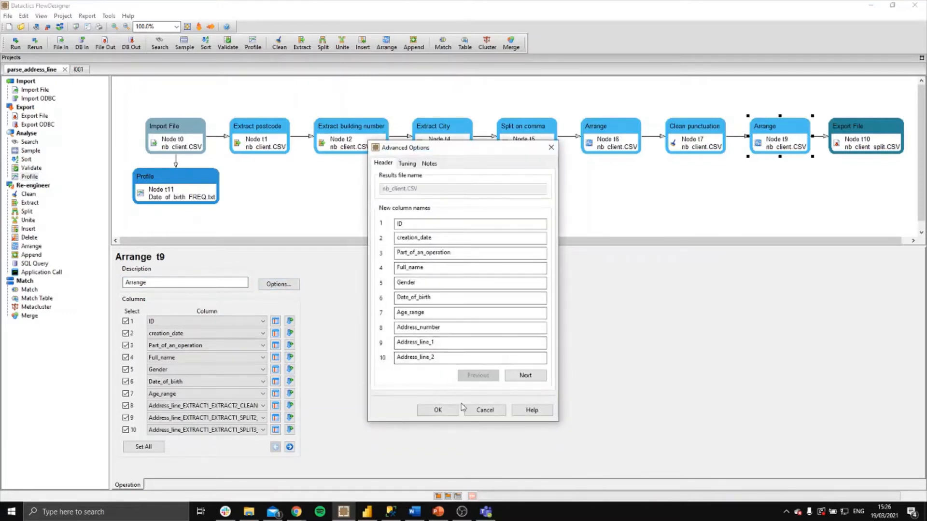
{"action": "left_click", "coordinate": [437, 410]}
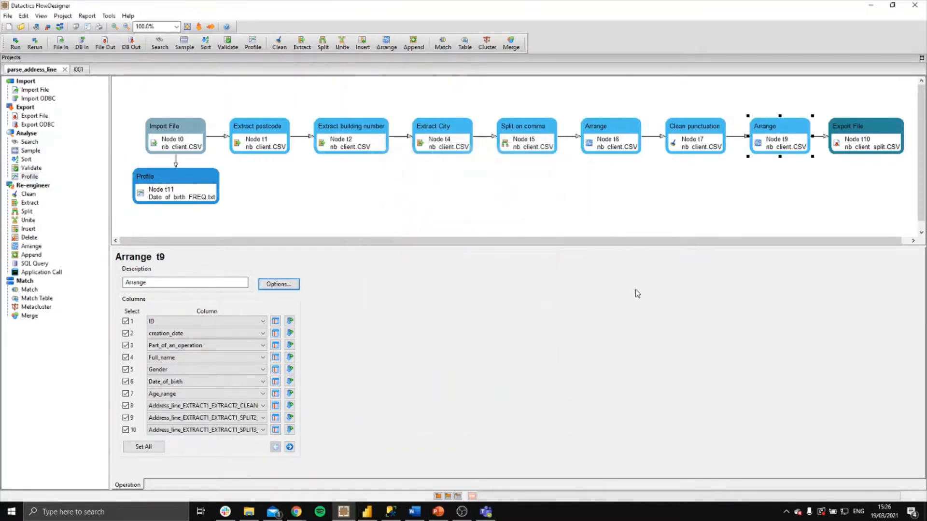
Step: View the final Arrange node's output and examine the Address_number, Address_line_1, Address_line_2, City and Postcode columns
{"action": "left_click", "coordinate": [770, 146]}
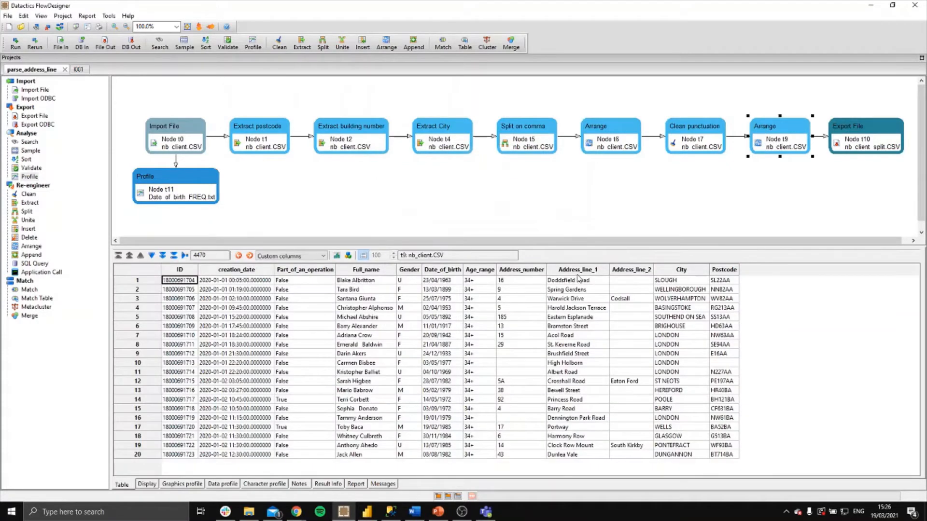
{"action": "left_click", "coordinate": [540, 270]}
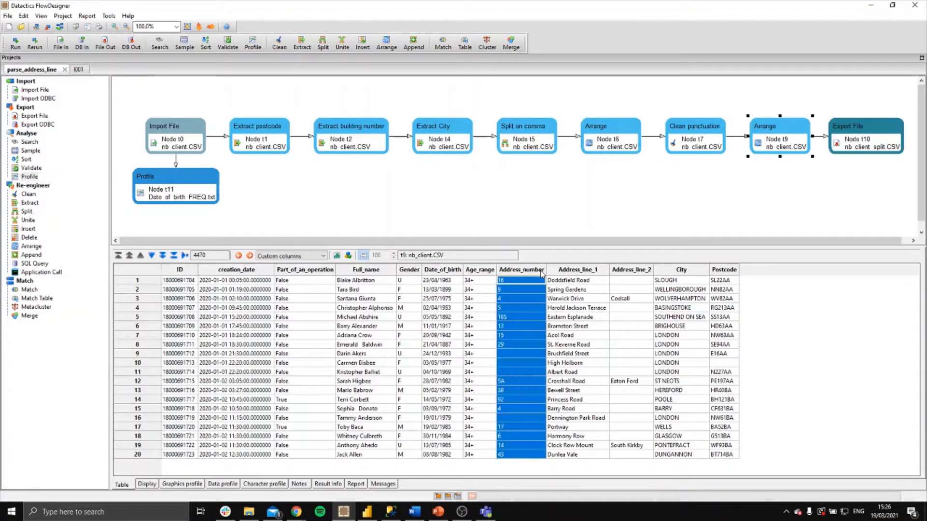
{"action": "left_click", "coordinate": [582, 270]}
{"action": "left_click", "coordinate": [633, 270]}
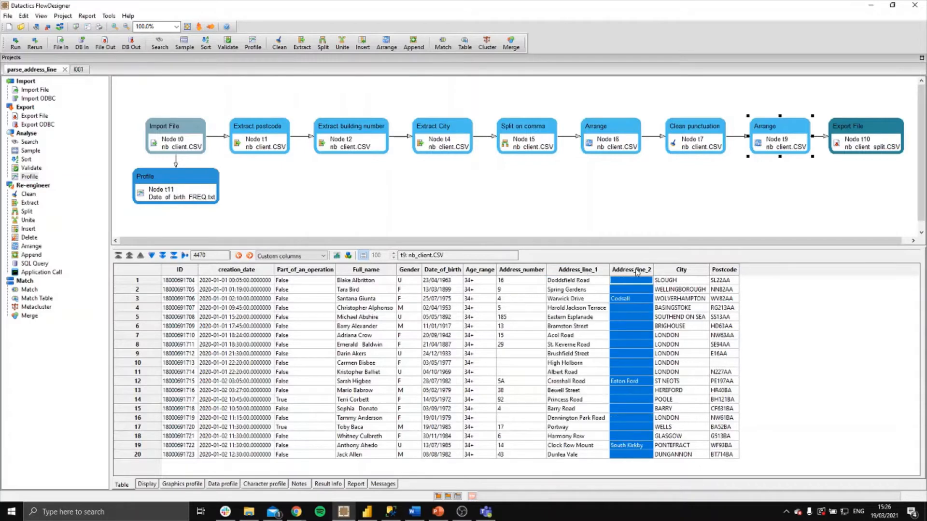
{"action": "left_click", "coordinate": [690, 271]}
{"action": "left_click", "coordinate": [737, 272]}
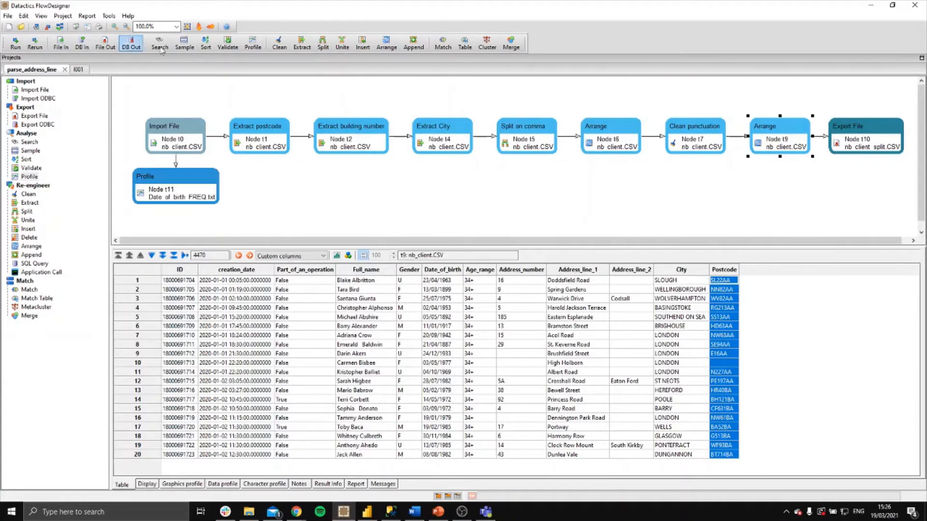
Step: Switch to the I001 project and view the Import external source table, then the Import source data node's settings and table
{"action": "left_click", "coordinate": [78, 70]}
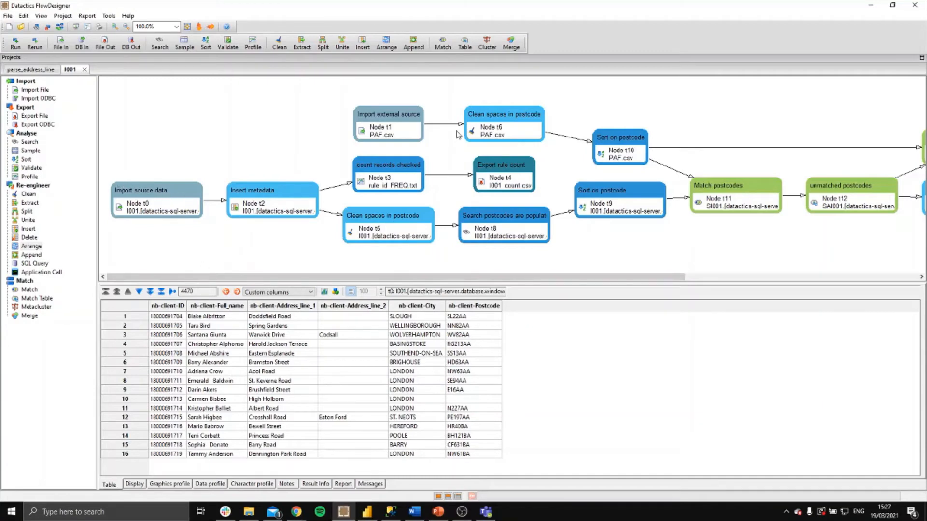
{"action": "left_click", "coordinate": [382, 132]}
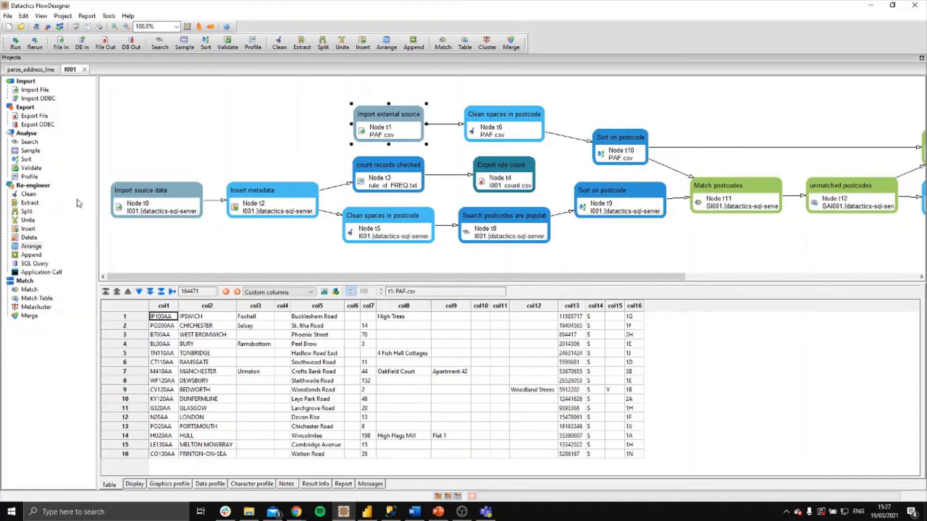
{"action": "left_click", "coordinate": [143, 209]}
{"action": "double_click", "coordinate": [159, 192]}
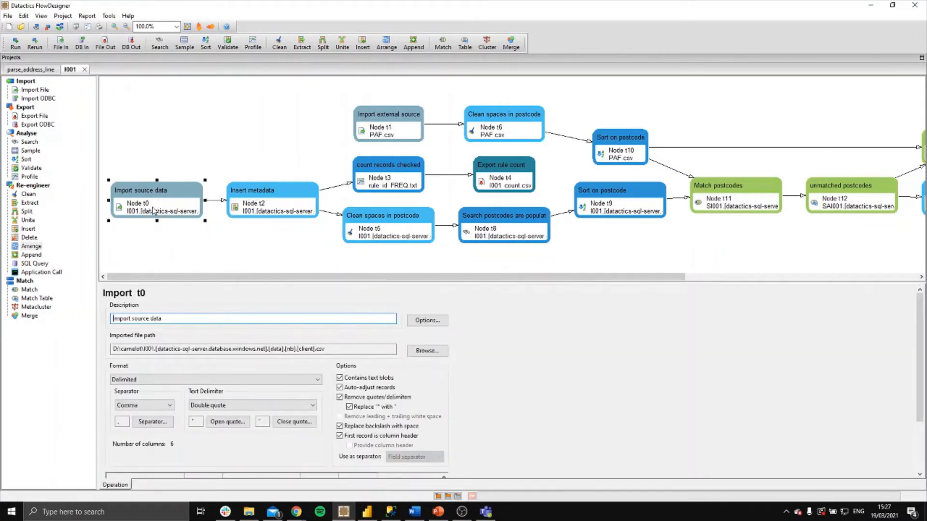
{"action": "left_click", "coordinate": [152, 210]}
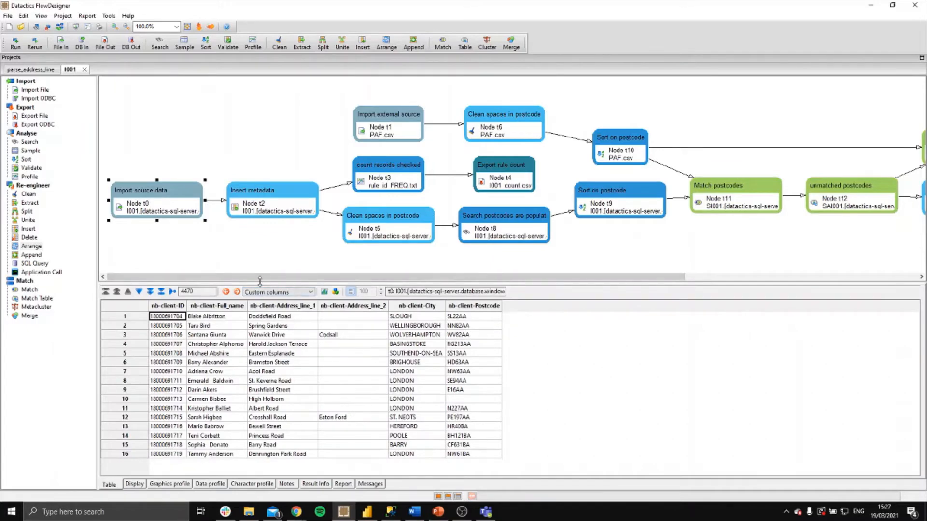
{"action": "left_click_drag", "start_coordinate": [261, 281], "coordinate": [260, 275]}
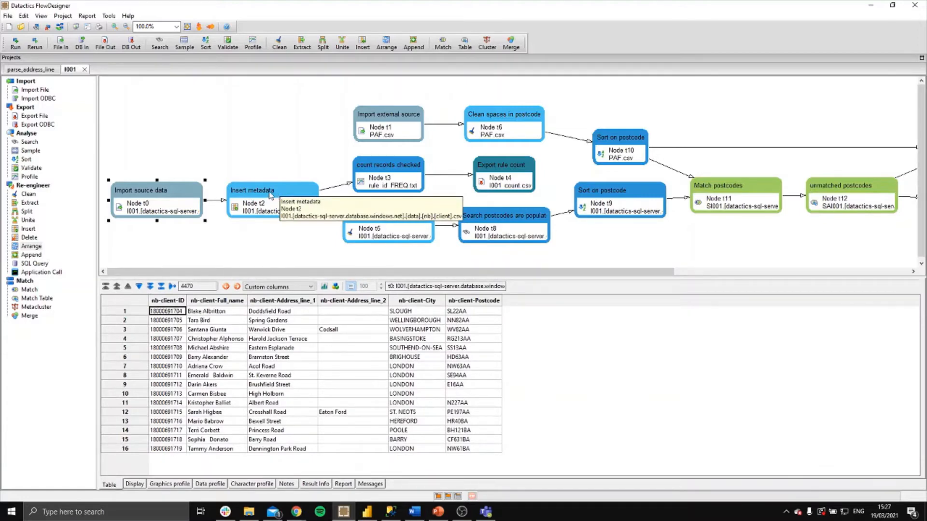
Step: View the Insert metadata node's output and examine the added row_id and rule_id columns
{"action": "left_click", "coordinate": [249, 209]}
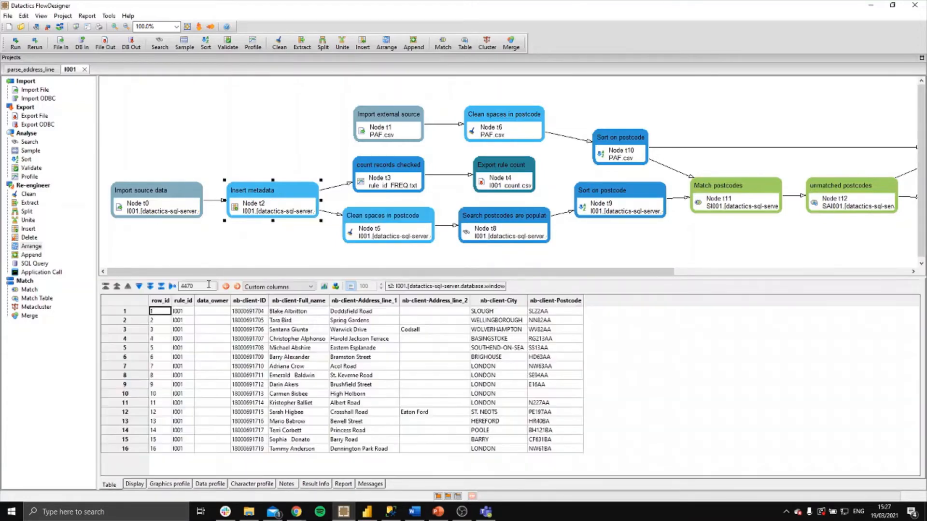
{"action": "left_click", "coordinate": [167, 305]}
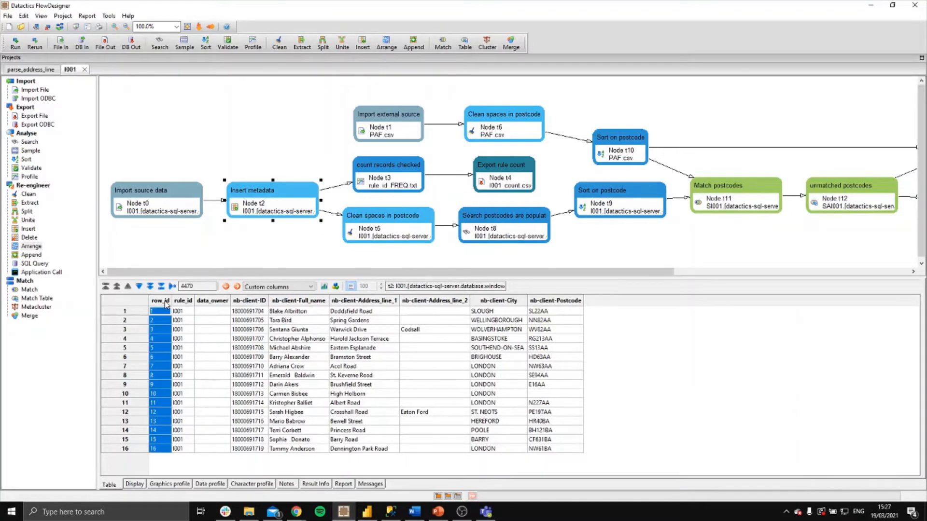
{"action": "left_click", "coordinate": [188, 304]}
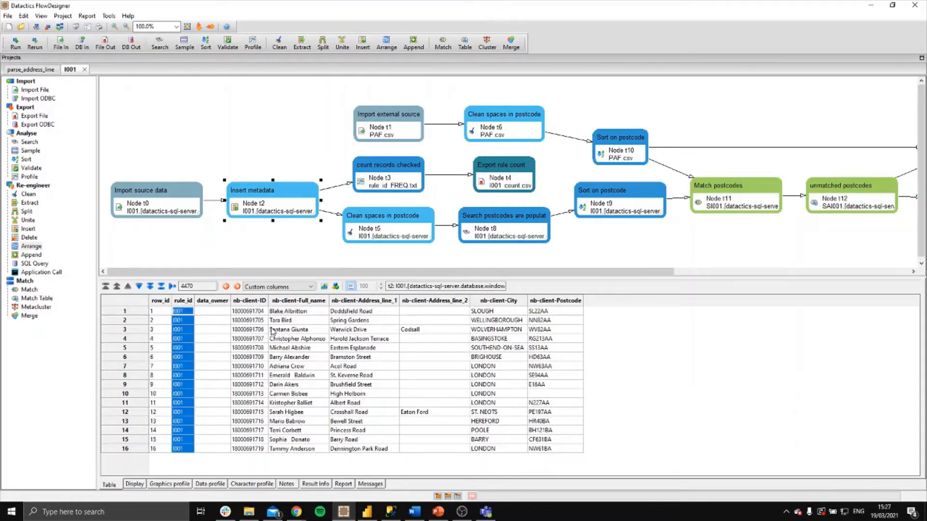
{"action": "left_click", "coordinate": [271, 329]}
Step: View the count records checked node's output to examine the record frequency per rule
{"action": "left_click_drag", "start_coordinate": [329, 271], "coordinate": [416, 286]}
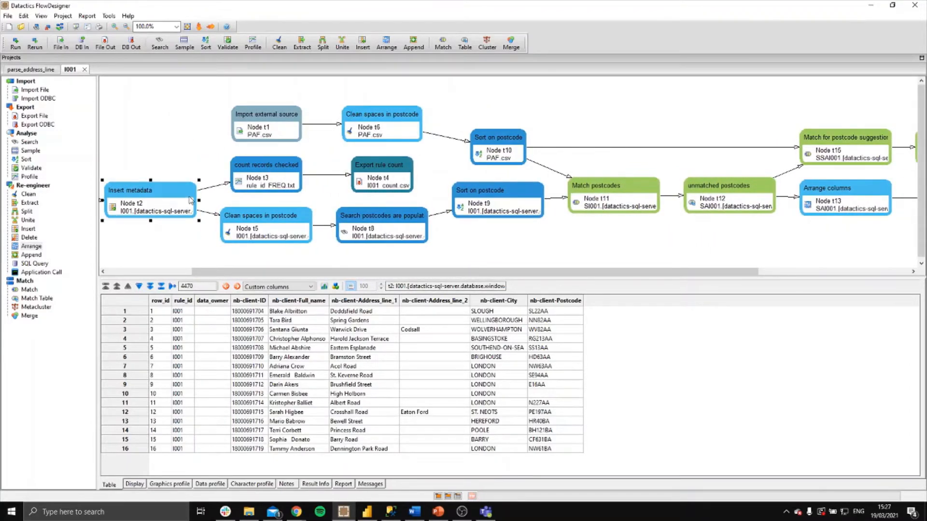
{"action": "left_click", "coordinate": [265, 181]}
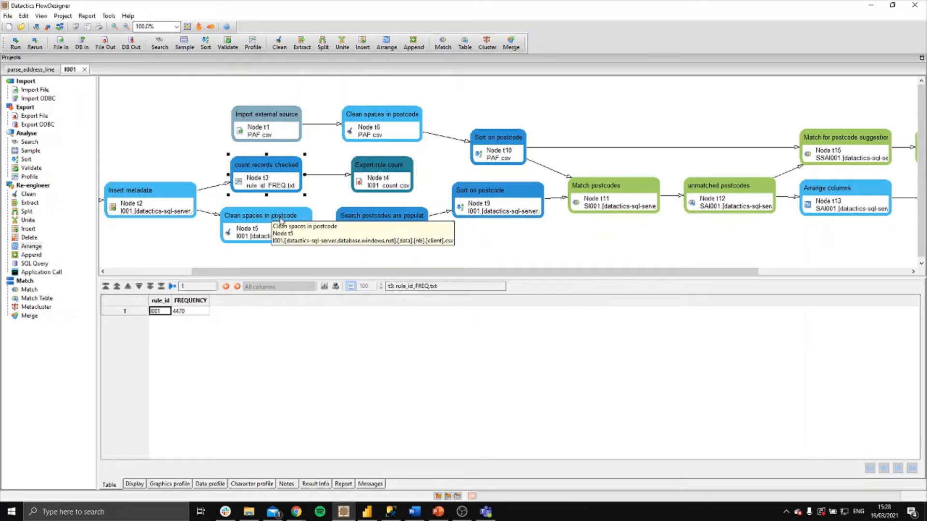
{"action": "left_click", "coordinate": [317, 205]}
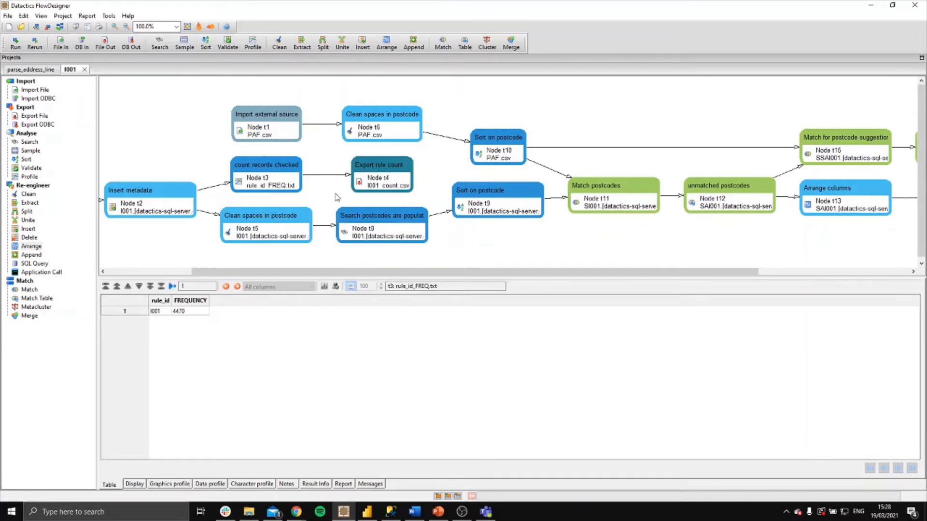
Step: Review the client-side Clean spaces in postcode node's settings, keeping the nb-client-Postcode column and the Remove spaces action
{"action": "left_click", "coordinate": [283, 222]}
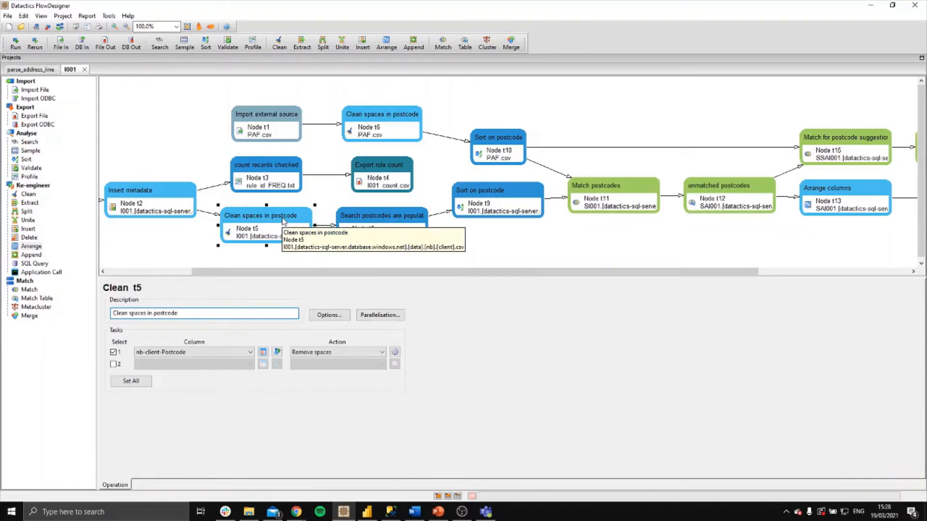
{"action": "left_click", "coordinate": [239, 356]}
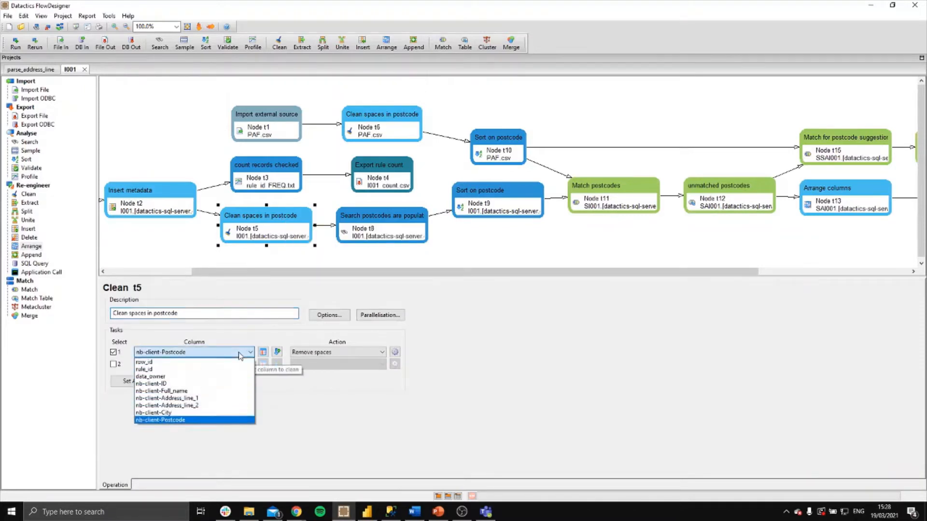
{"action": "left_click", "coordinate": [229, 421]}
{"action": "left_click", "coordinate": [359, 360]}
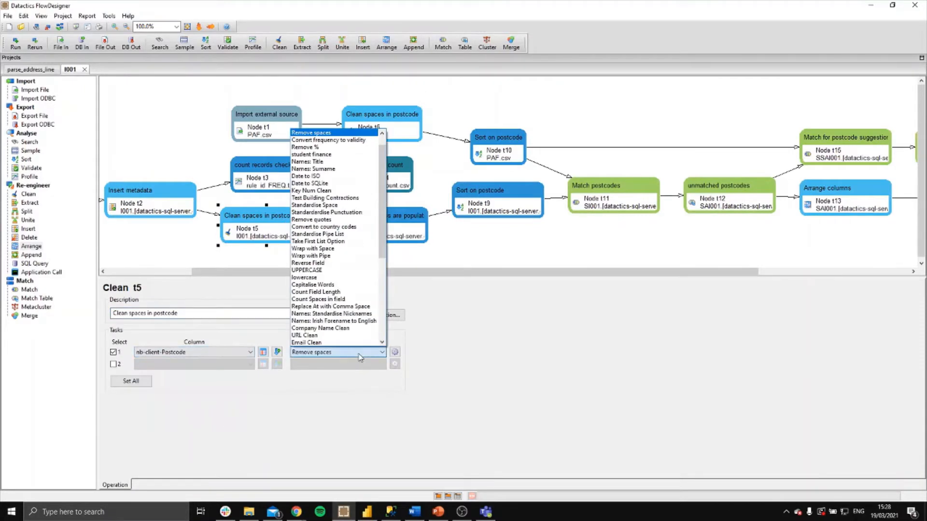
{"action": "left_click", "coordinate": [359, 134]}
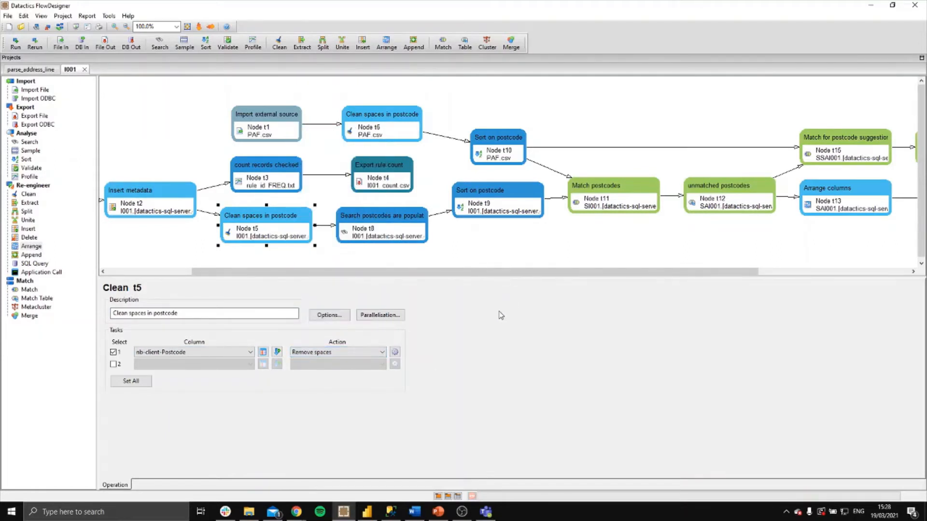
Step: Review the Search postcodes are populated node's settings, keeping the nb-client-Postcode_CLEAN column and the Populated condition
{"action": "left_click_drag", "start_coordinate": [471, 272], "coordinate": [523, 272]}
{"action": "left_click", "coordinate": [317, 220]}
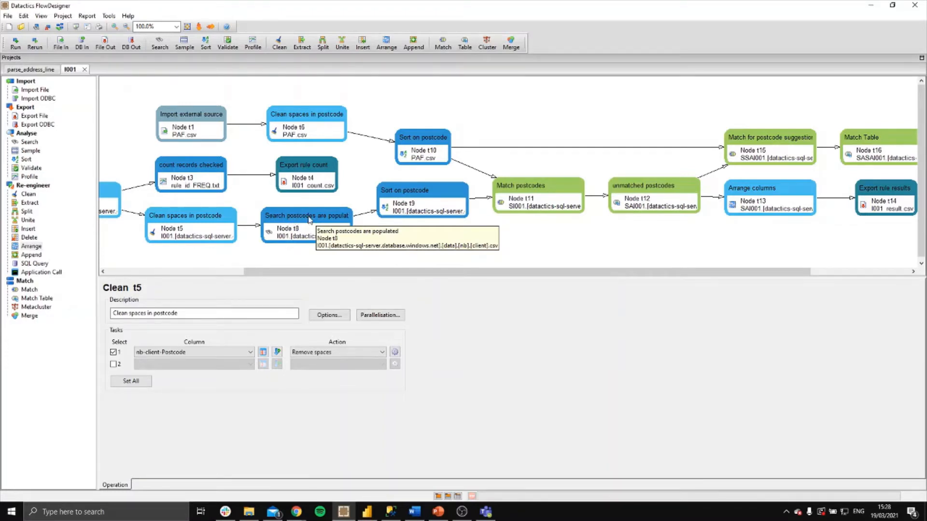
{"action": "left_click", "coordinate": [310, 219]}
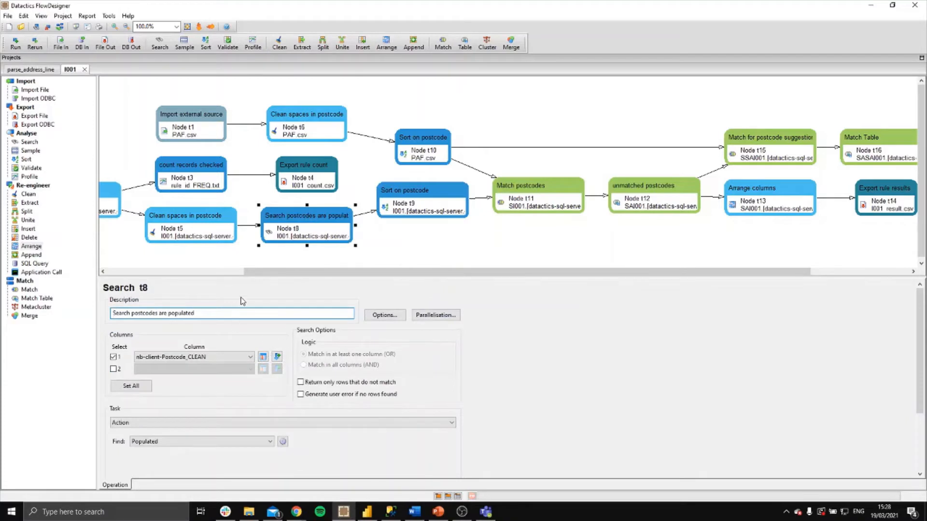
{"action": "left_click", "coordinate": [223, 358]}
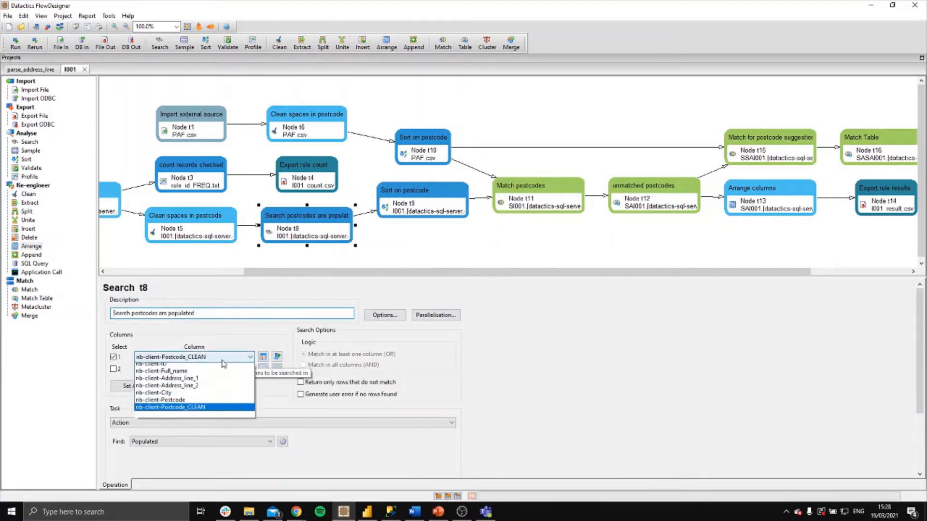
{"action": "left_click", "coordinate": [223, 361]}
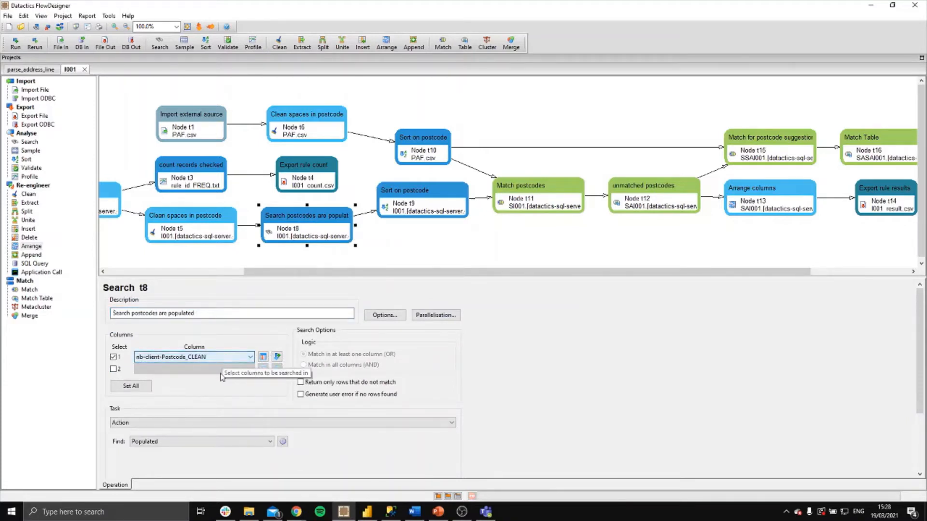
{"action": "left_click", "coordinate": [243, 423]}
{"action": "left_click", "coordinate": [244, 424]}
{"action": "left_click", "coordinate": [234, 443]}
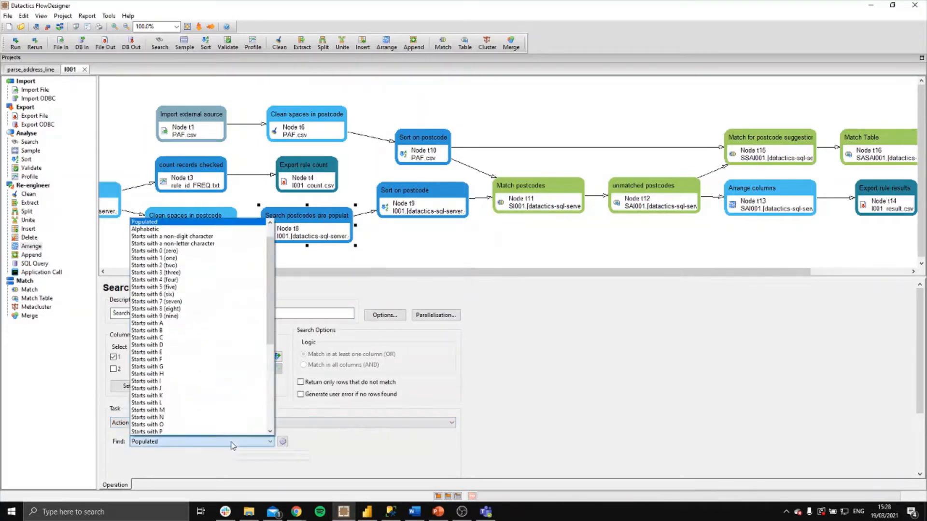
{"action": "left_click", "coordinate": [177, 225]}
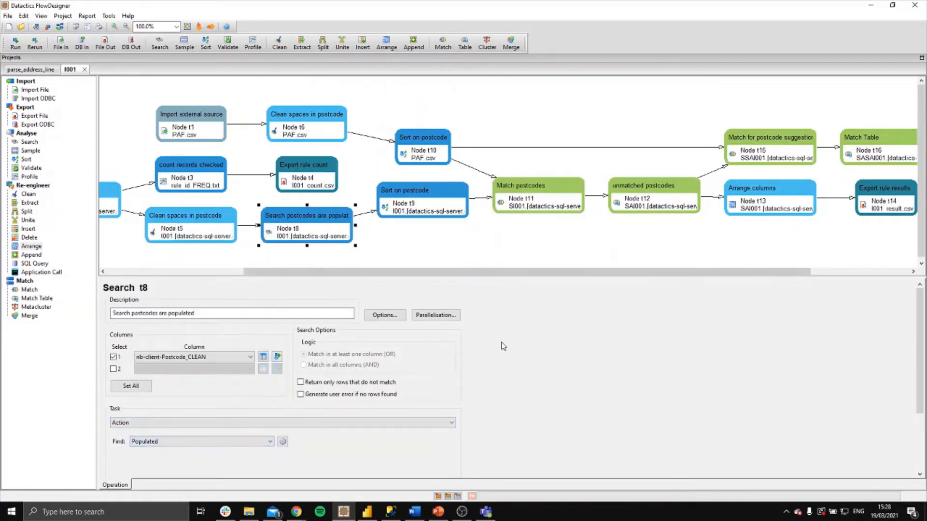
Step: Examine the nb-client-Postcode column in the Search postcodes are populated output, and view the client-side Sort on postcode output
{"action": "left_click", "coordinate": [285, 232]}
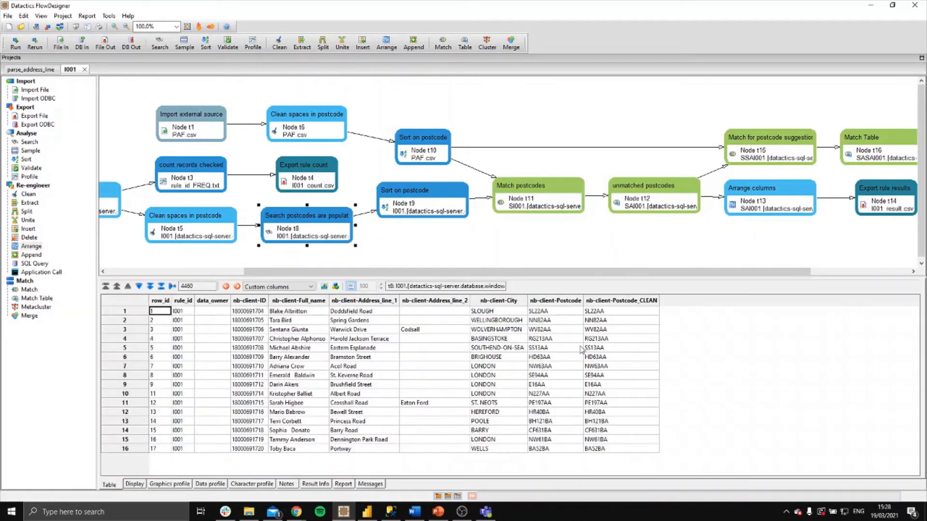
{"action": "left_click", "coordinate": [570, 303]}
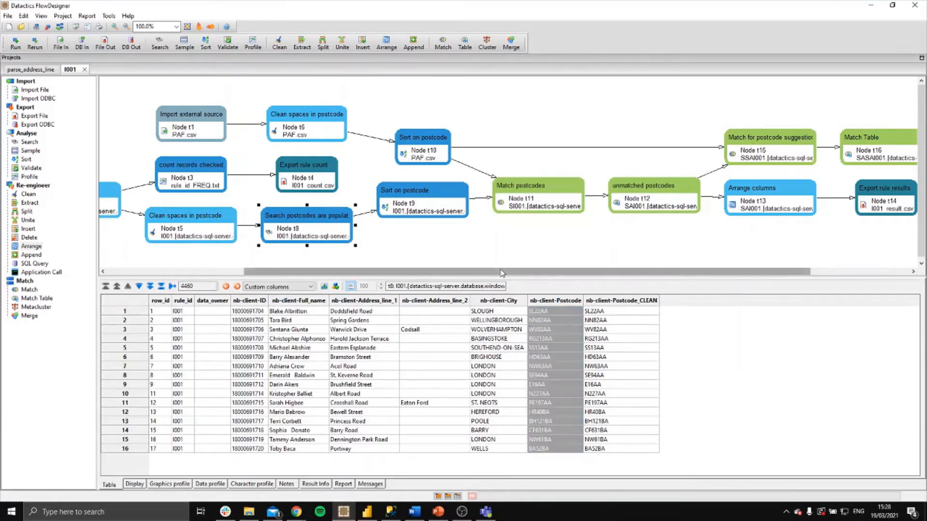
{"action": "left_click_drag", "start_coordinate": [527, 271], "coordinate": [625, 271]}
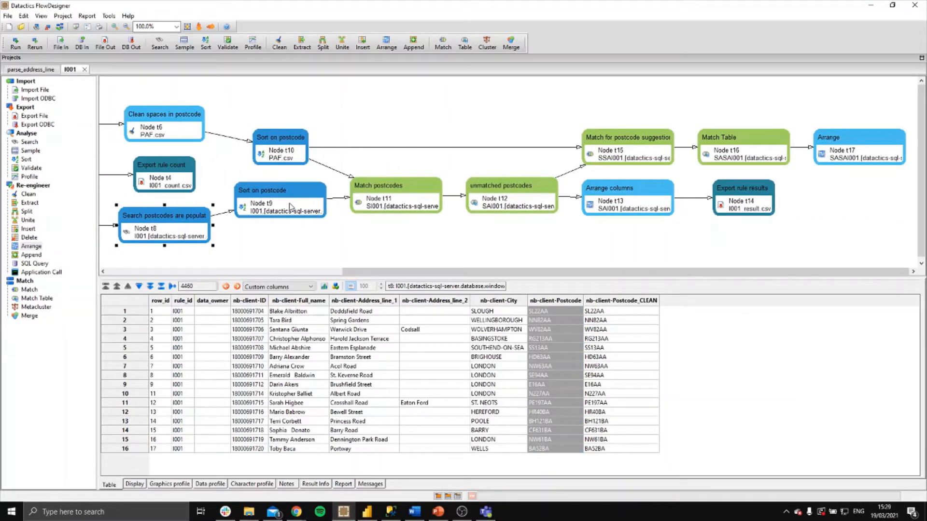
{"action": "left_click", "coordinate": [265, 210]}
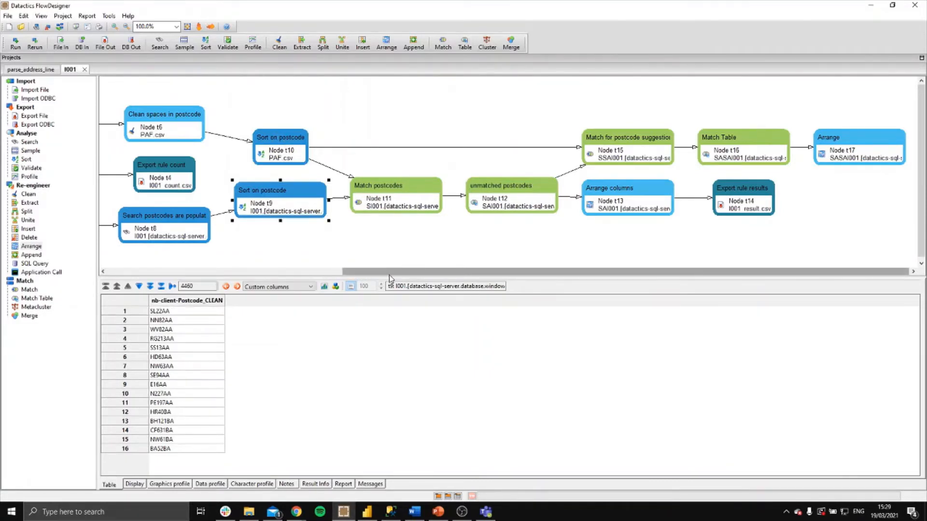
Step: Review the Match postcodes node's criteria and its available Table 1 columns, keeping nb-client-Postcode_CLEAN
{"action": "left_click", "coordinate": [386, 190]}
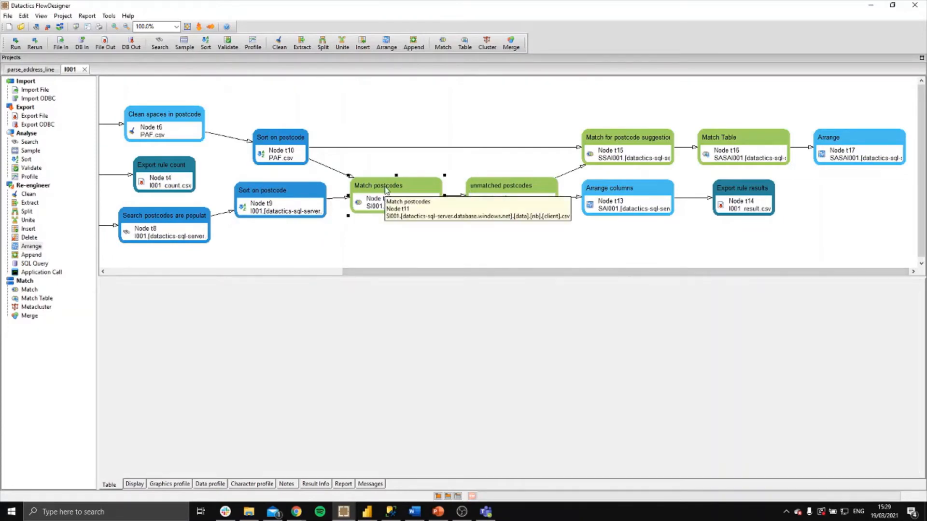
{"action": "left_click_drag", "start_coordinate": [395, 273], "coordinate": [395, 240]}
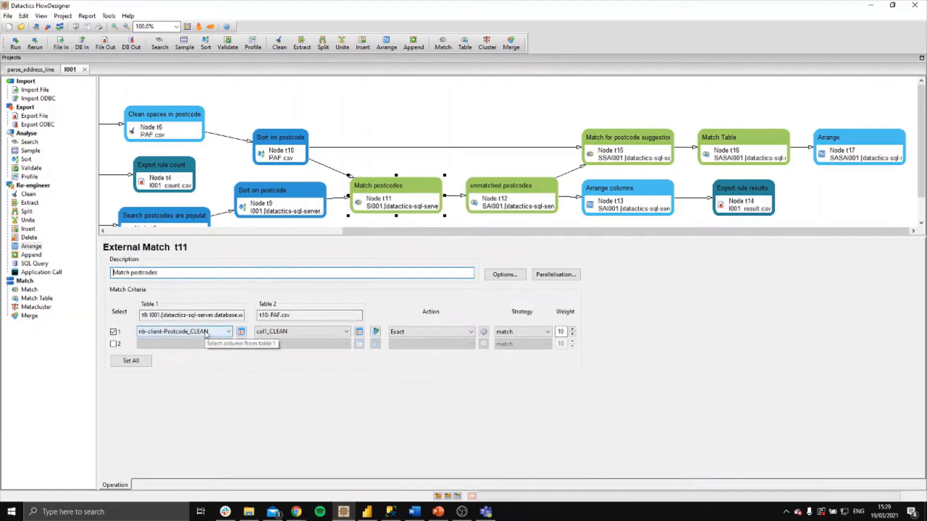
{"action": "left_click", "coordinate": [207, 332]}
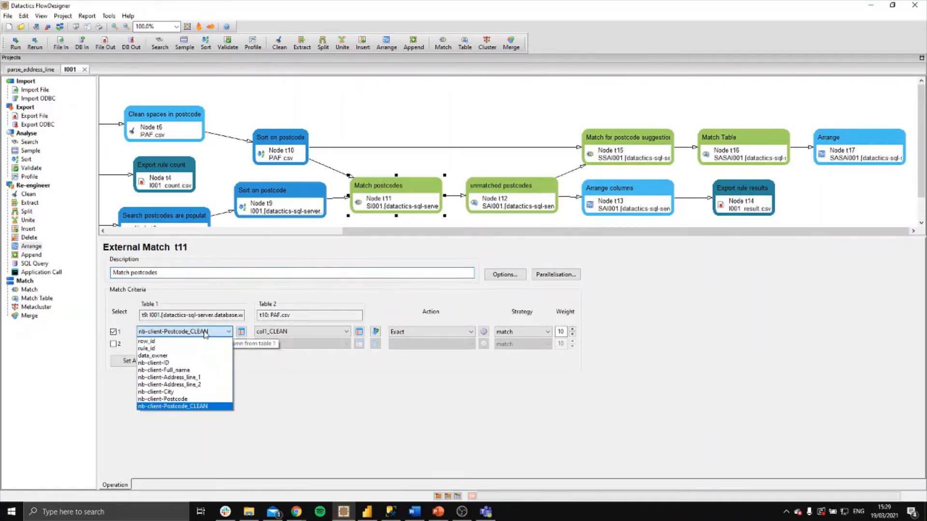
{"action": "left_click", "coordinate": [207, 332]}
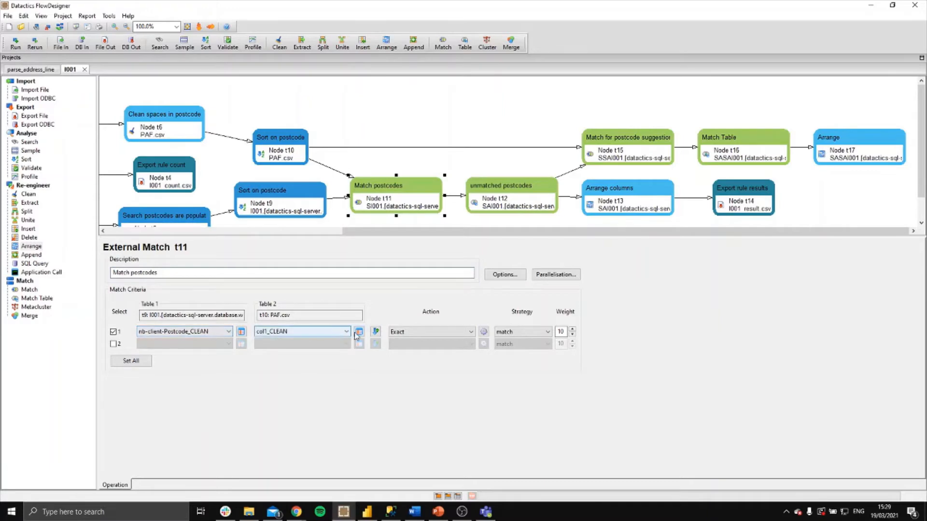
Step: Inspect the PAF table in the Table 2 column picker, keeping col1_CLEAN, and review the available match actions, keeping Exact
{"action": "left_click", "coordinate": [358, 333]}
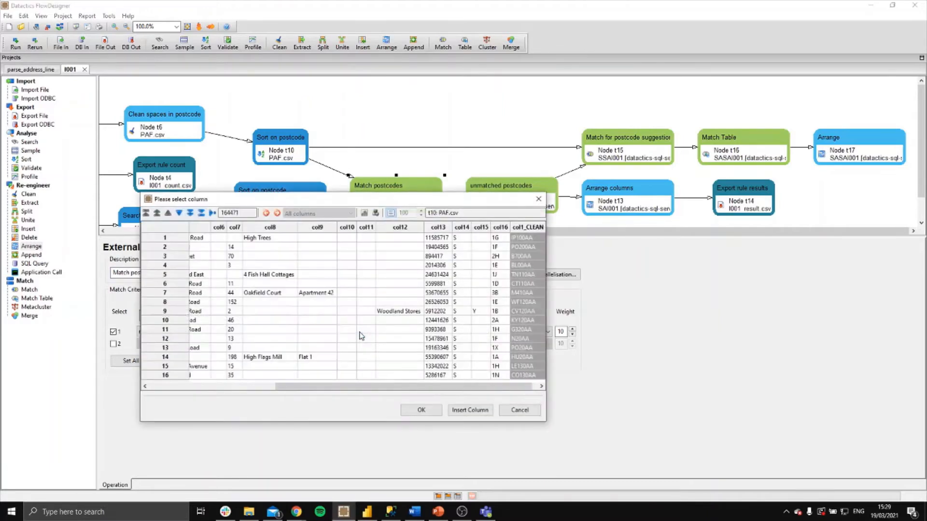
{"action": "left_click_drag", "start_coordinate": [389, 388], "coordinate": [477, 391]}
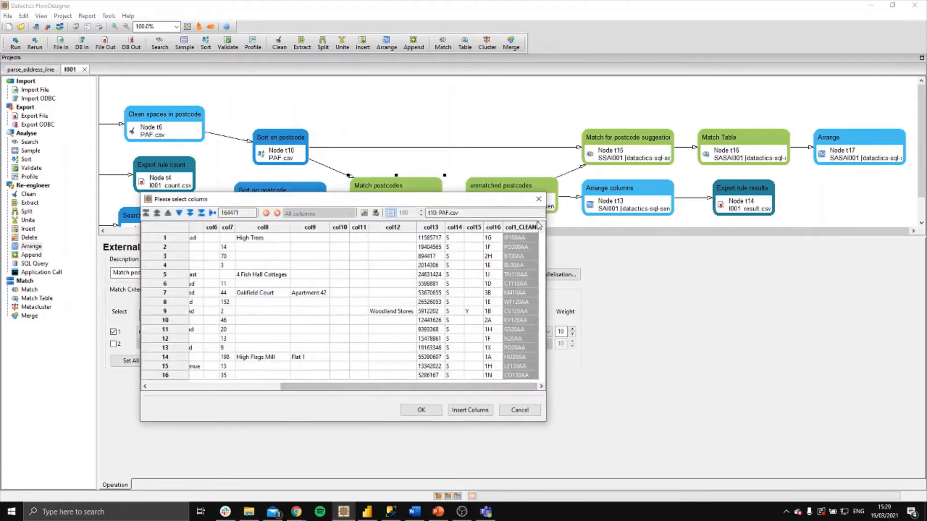
{"action": "left_click", "coordinate": [420, 410]}
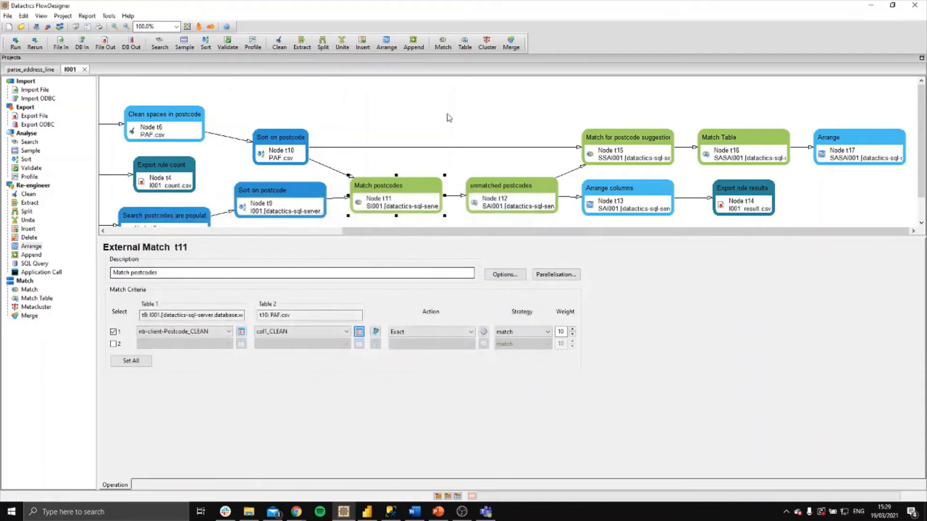
{"action": "left_click", "coordinate": [416, 331]}
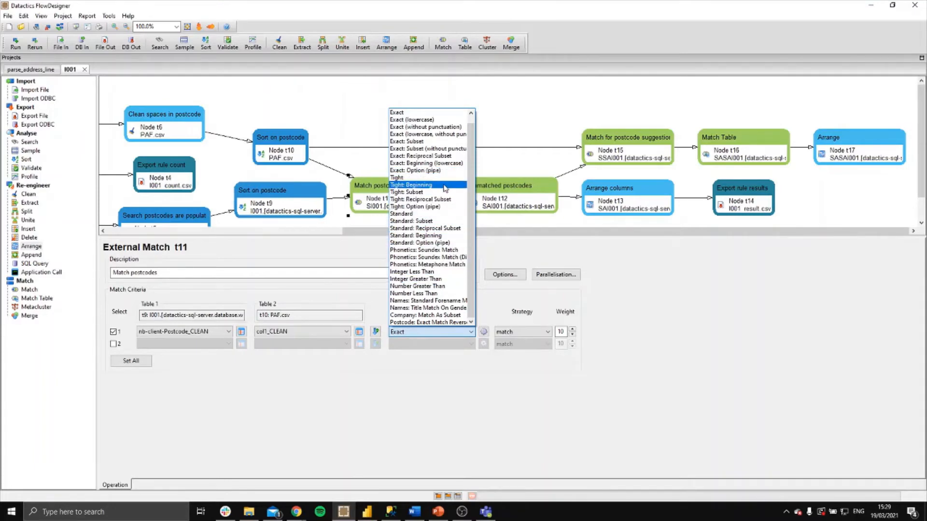
{"action": "left_click", "coordinate": [611, 315]}
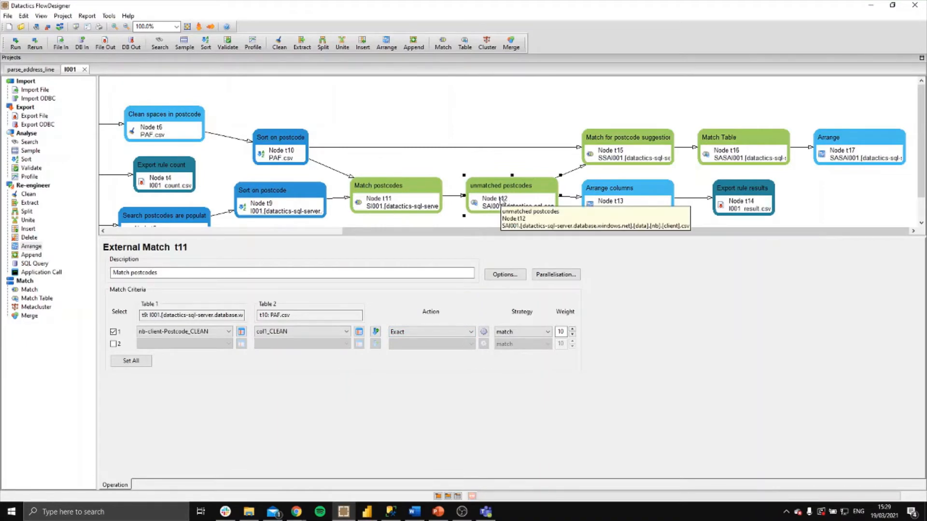
Step: Review the unmatched postcodes node's settings and examine the nb-client-Postcode_CLEAN values in its output
{"action": "left_click", "coordinate": [503, 198]}
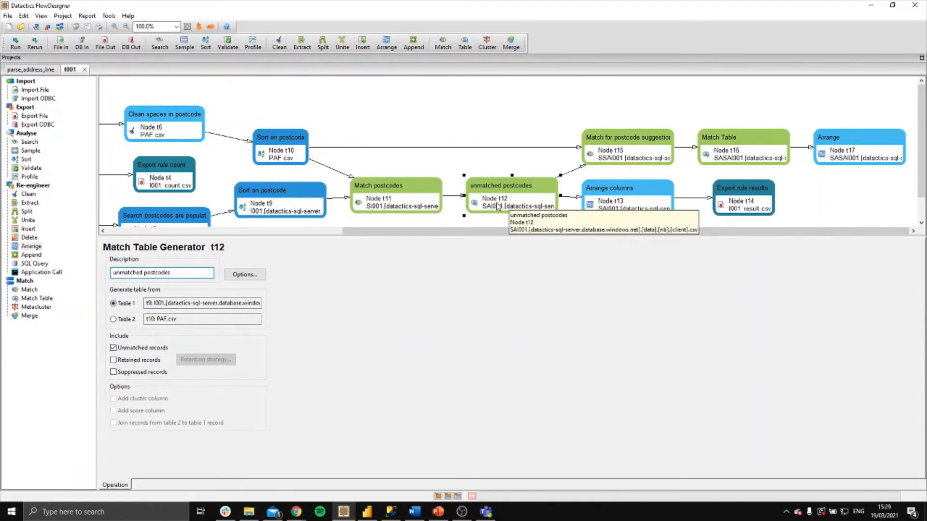
{"action": "double_click", "coordinate": [497, 205]}
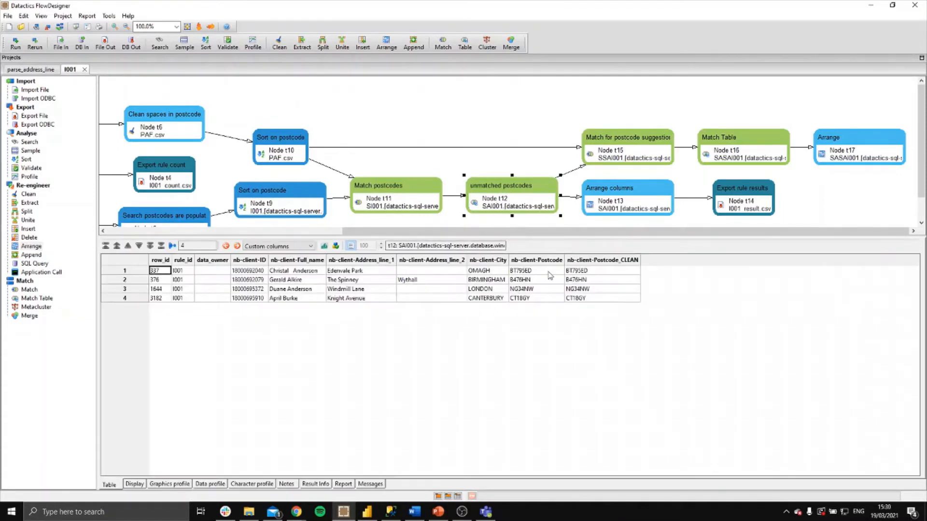
{"action": "left_click_drag", "start_coordinate": [591, 271], "coordinate": [594, 303]}
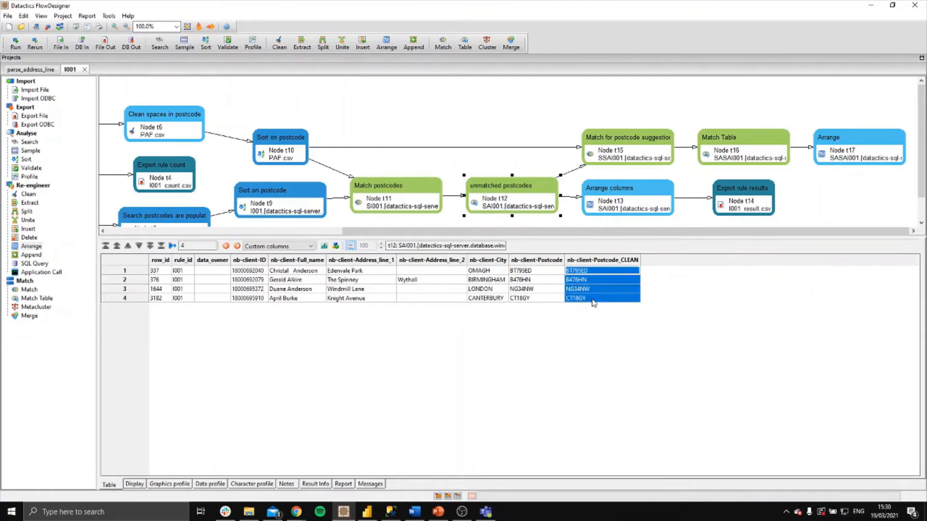
Step: Review the column selection of the Arrange columns node after unmatched postcodes, and view its output table
{"action": "left_click", "coordinate": [556, 233]}
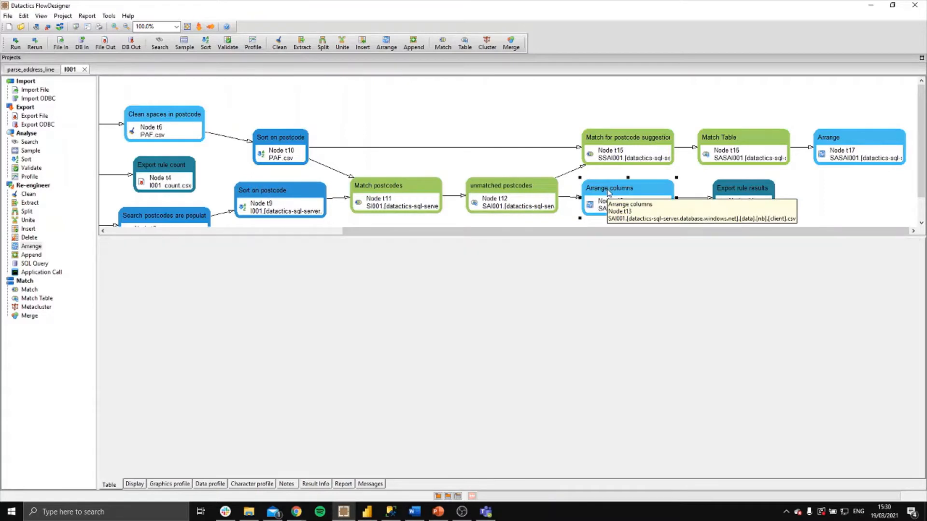
{"action": "left_click", "coordinate": [608, 192]}
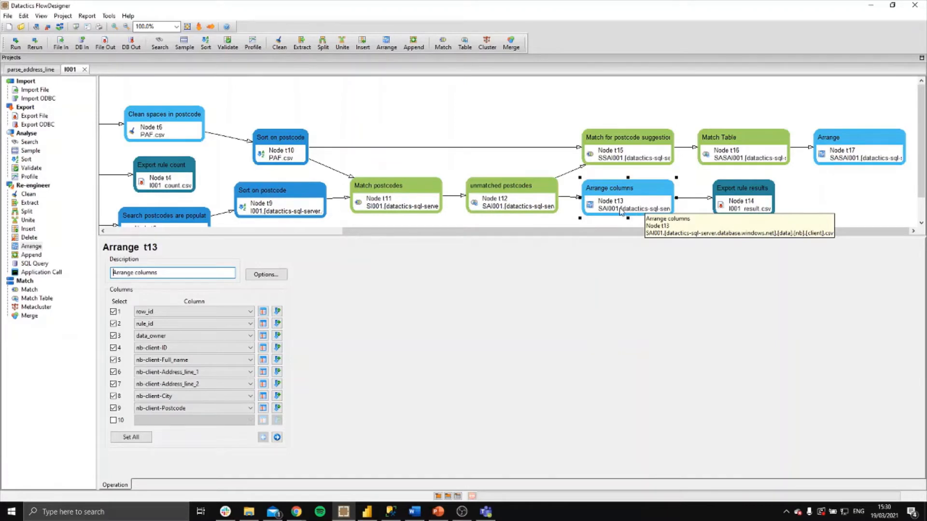
{"action": "double_click", "coordinate": [621, 200]}
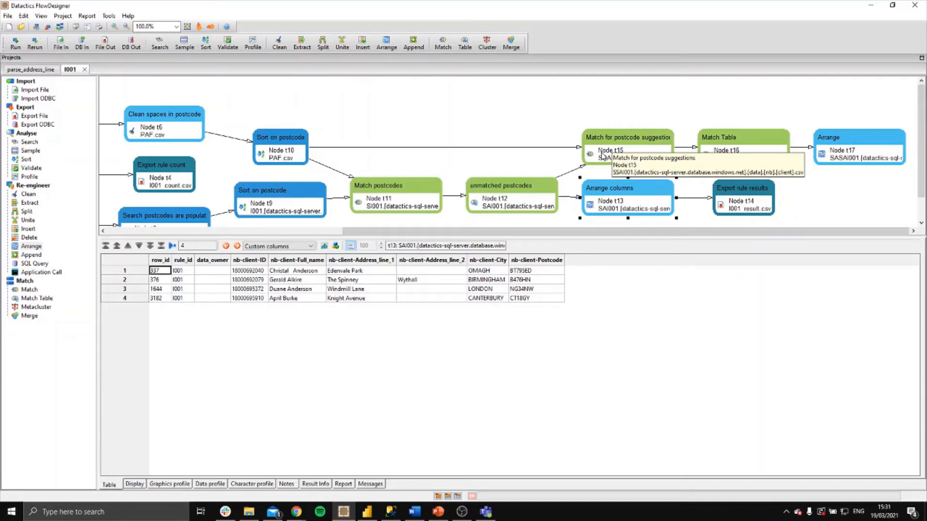
Step: Review the Match for postcode suggestions node's criteria and examine the PAF_suggestion values in the final Arrange node's output
{"action": "left_click", "coordinate": [607, 145]}
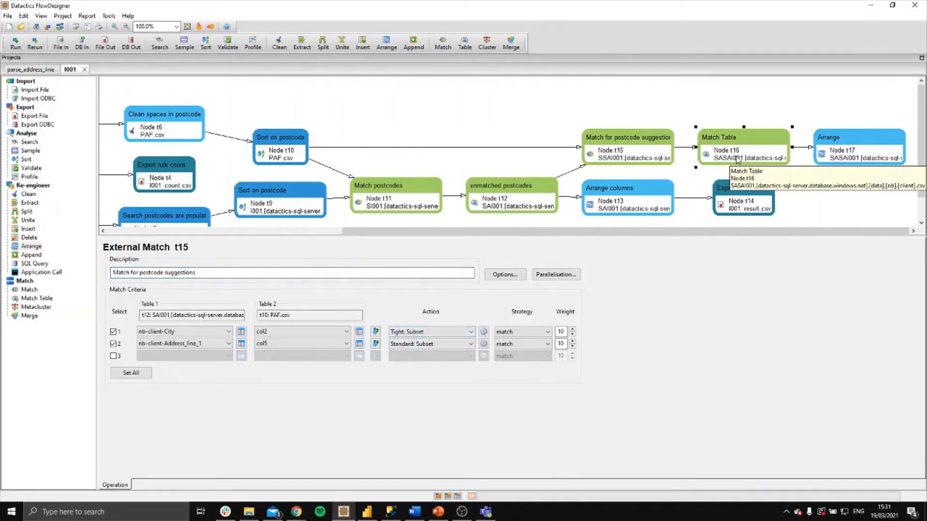
{"action": "left_click", "coordinate": [735, 157]}
{"action": "left_click", "coordinate": [847, 154]}
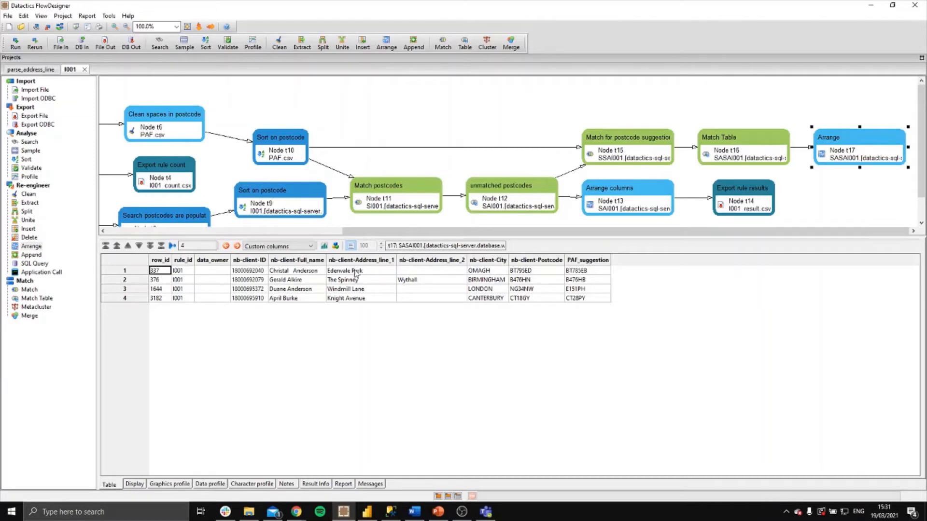
{"action": "left_click_drag", "start_coordinate": [587, 273], "coordinate": [590, 299]}
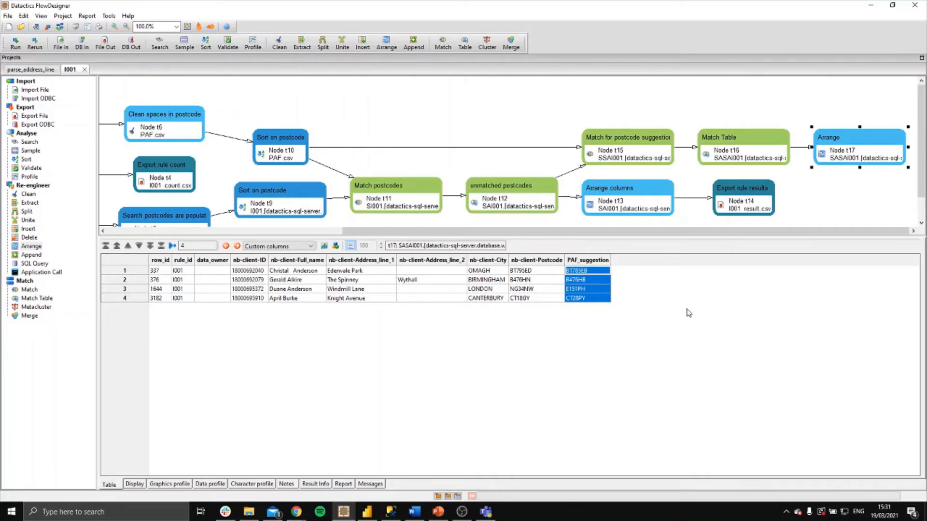
{"action": "left_click", "coordinate": [595, 279]}
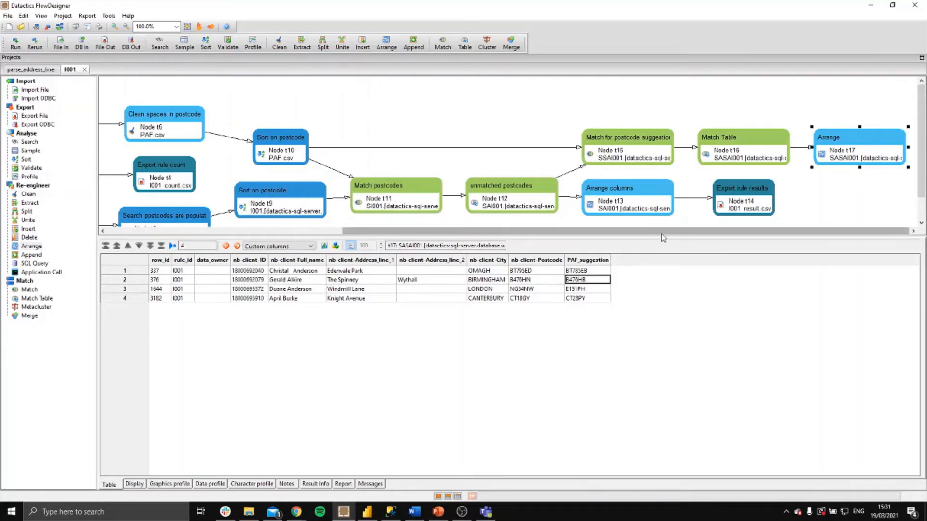
{"action": "left_click_drag", "start_coordinate": [662, 234], "coordinate": [664, 234]}
Step: Preview the I001 project's deployment options with Deploy to server enabled and the PROFILER client's server selected, and cancel the deployment
{"action": "left_click", "coordinate": [108, 17]}
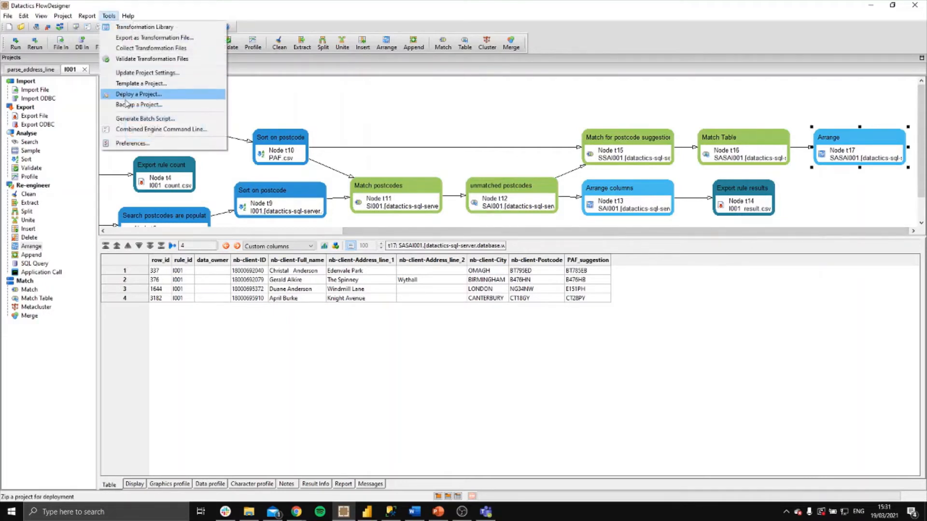
{"action": "left_click", "coordinate": [133, 97]}
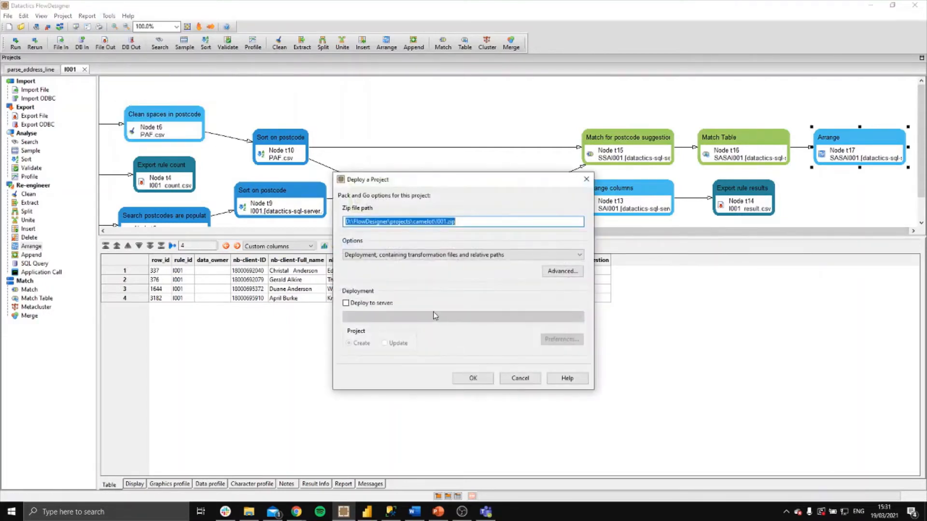
{"action": "left_click", "coordinate": [346, 302]}
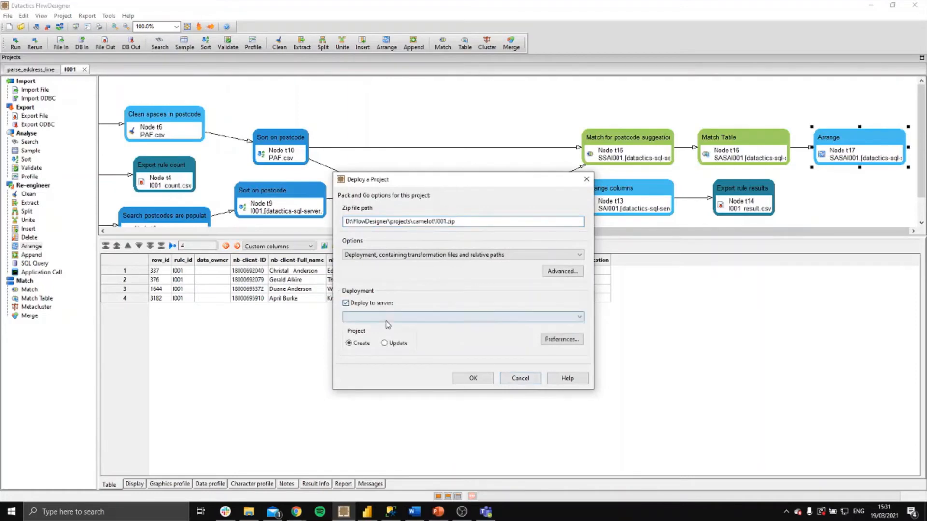
{"action": "left_click", "coordinate": [389, 317]}
{"action": "left_click", "coordinate": [386, 326]}
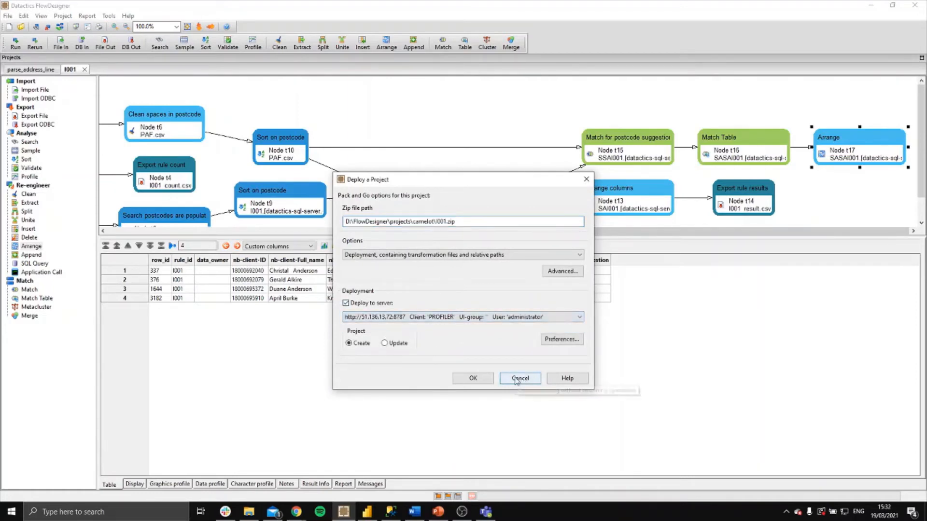
{"action": "left_click", "coordinate": [519, 379]}
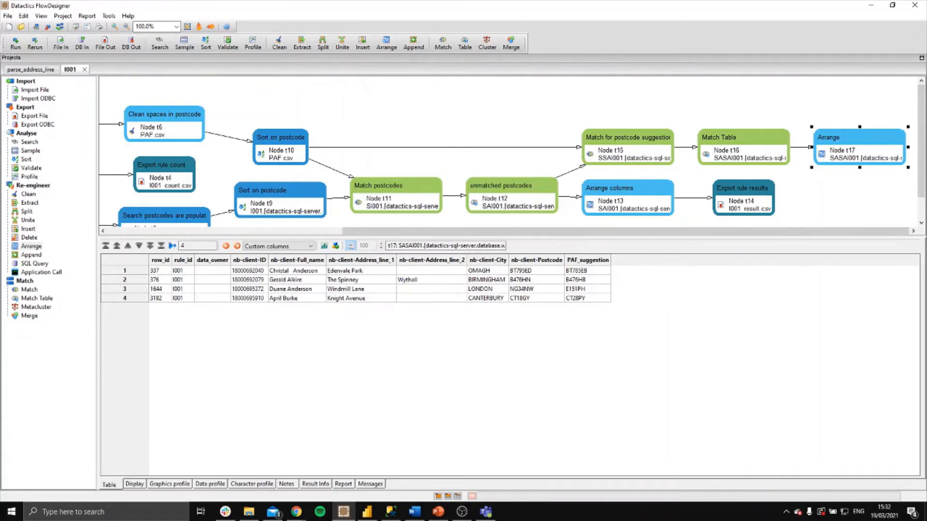
Step: Add a Merge node to the flow, placing it just above the Match Table node
{"action": "left_click_drag", "start_coordinate": [29, 318], "coordinate": [770, 87]}
{"action": "left_click", "coordinate": [763, 97]}
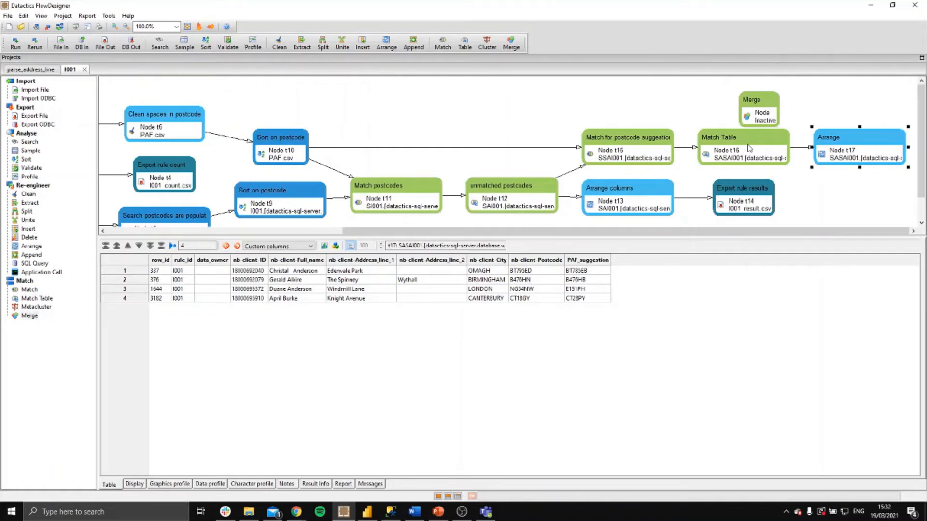
{"action": "mouse_move", "coordinate": [749, 148]}
{"action": "left_mouse_down"}
{"action": "mouse_move", "coordinate": [763, 110]}
{"action": "mouse_move", "coordinate": [749, 151]}
{"action": "left_mouse_up"}
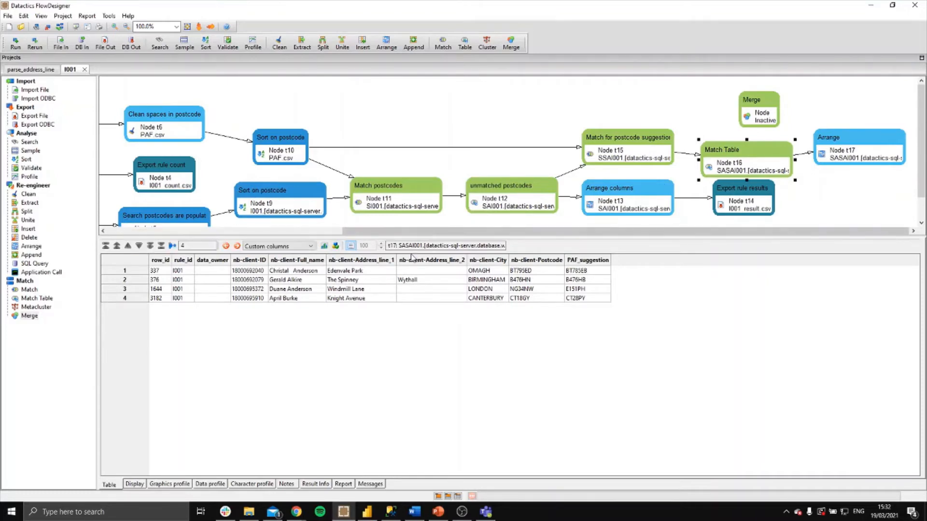
Step: Switch to Data Quality Manager and review the rule-dictionary table's columns and rules in the enlarged view, closing it without saving
{"action": "left_click", "coordinate": [348, 516]}
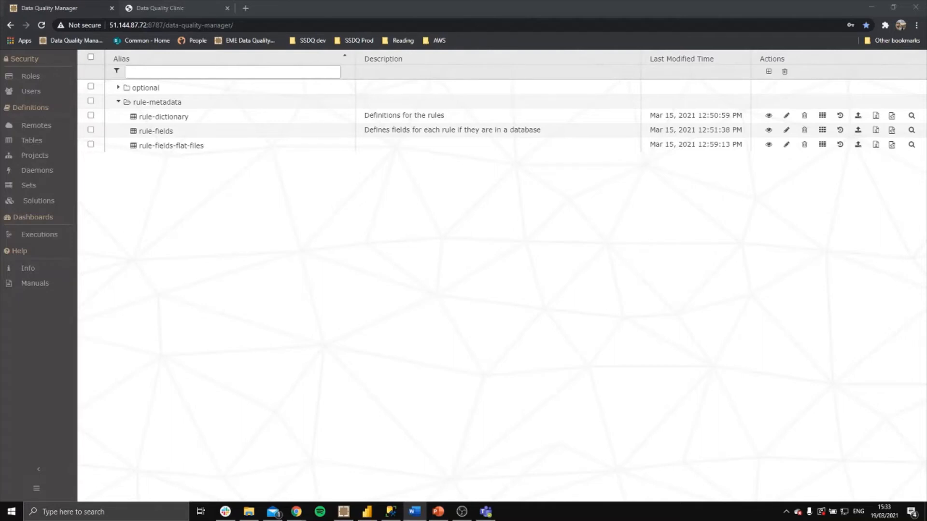
{"action": "left_click", "coordinate": [174, 121]}
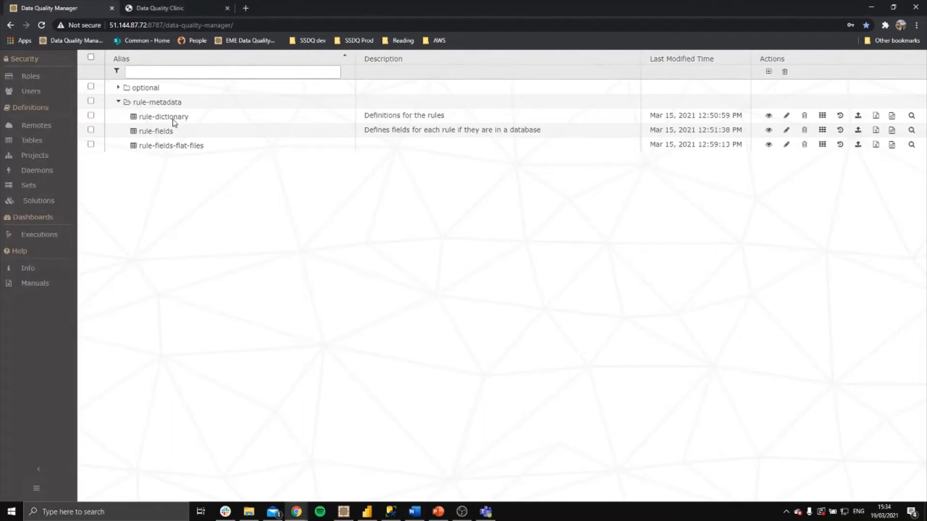
{"action": "double_click", "coordinate": [173, 120]}
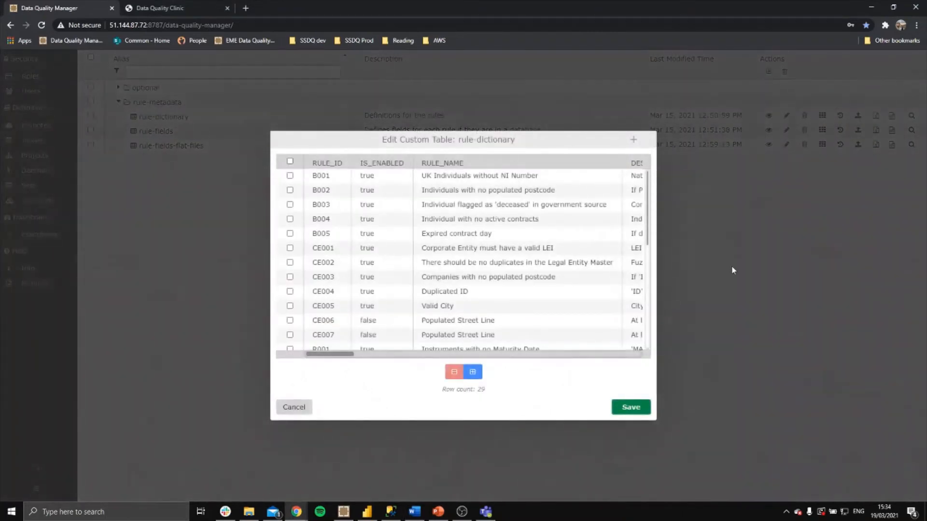
{"action": "left_click", "coordinate": [633, 140]}
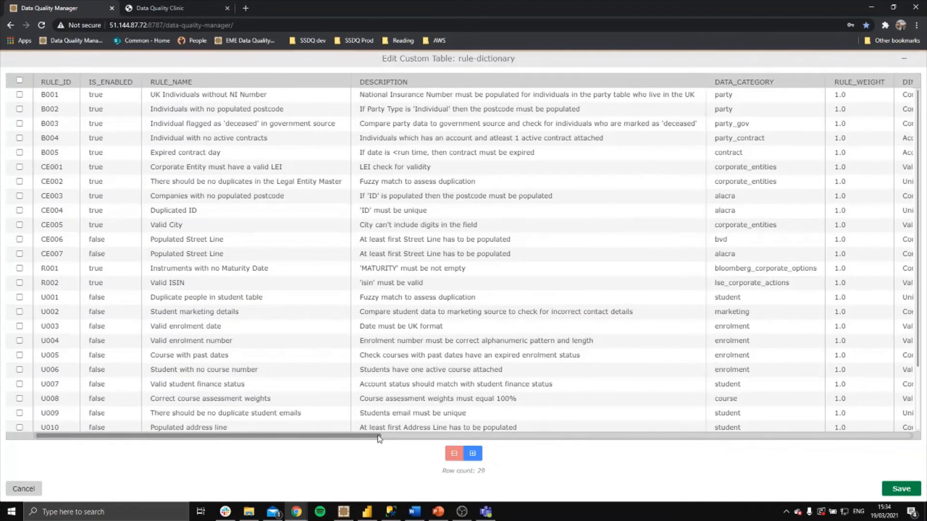
{"action": "left_click_drag", "start_coordinate": [379, 435], "coordinate": [600, 447]}
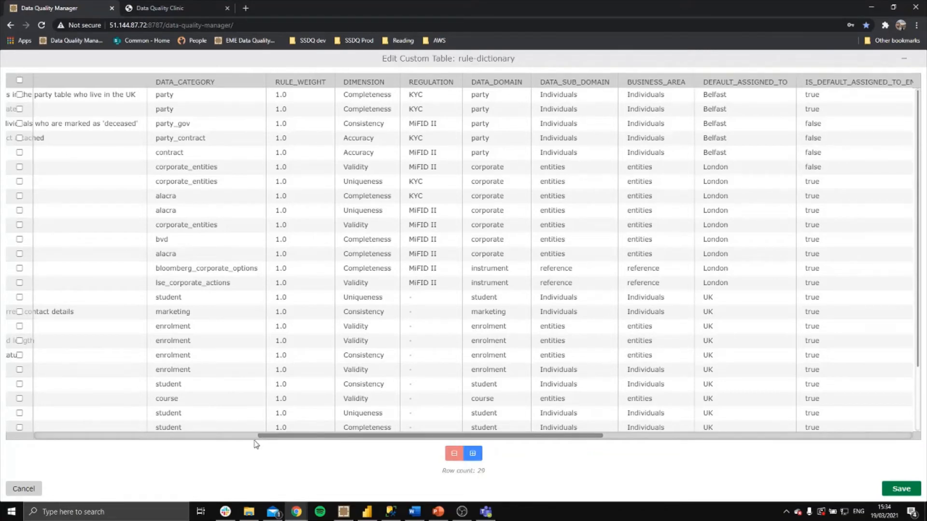
{"action": "left_click_drag", "start_coordinate": [289, 437], "coordinate": [55, 429]}
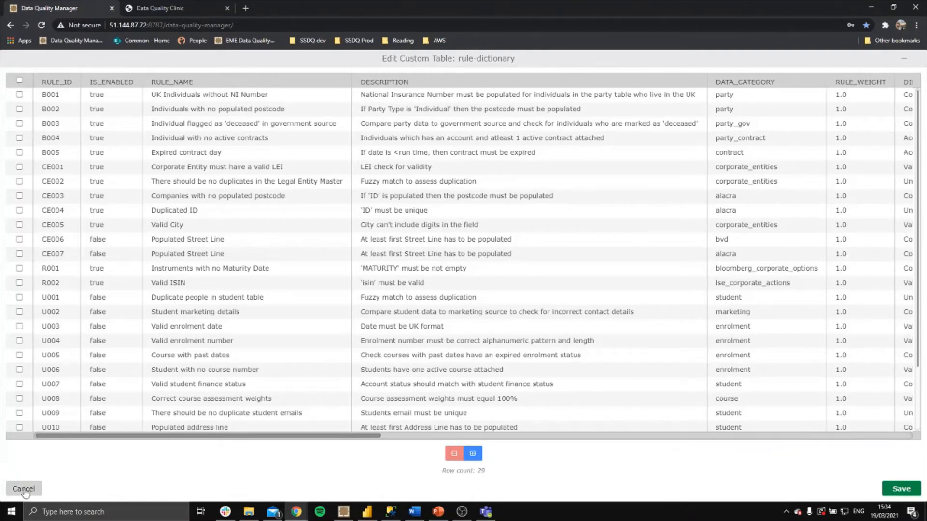
{"action": "scroll", "coordinate": [292, 333], "scroll_direction": "down", "scroll_amount": 1}
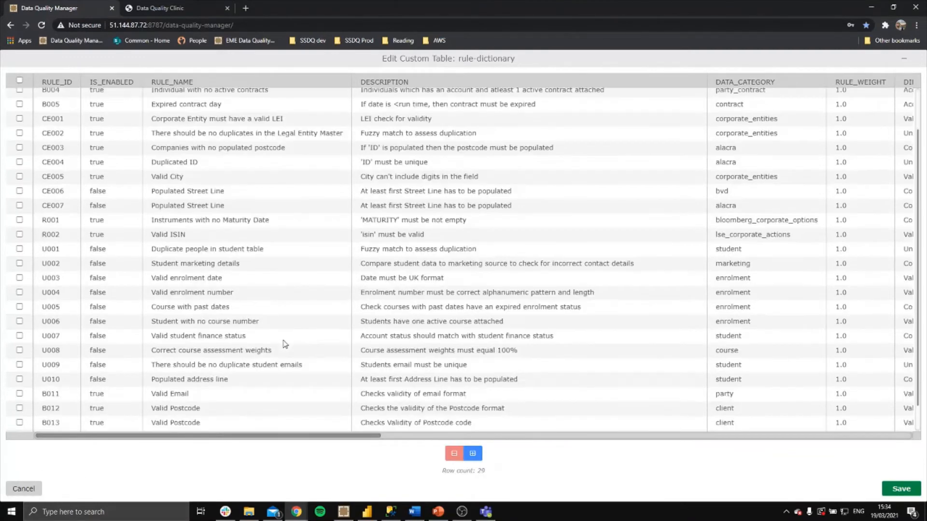
{"action": "left_click", "coordinate": [32, 490]}
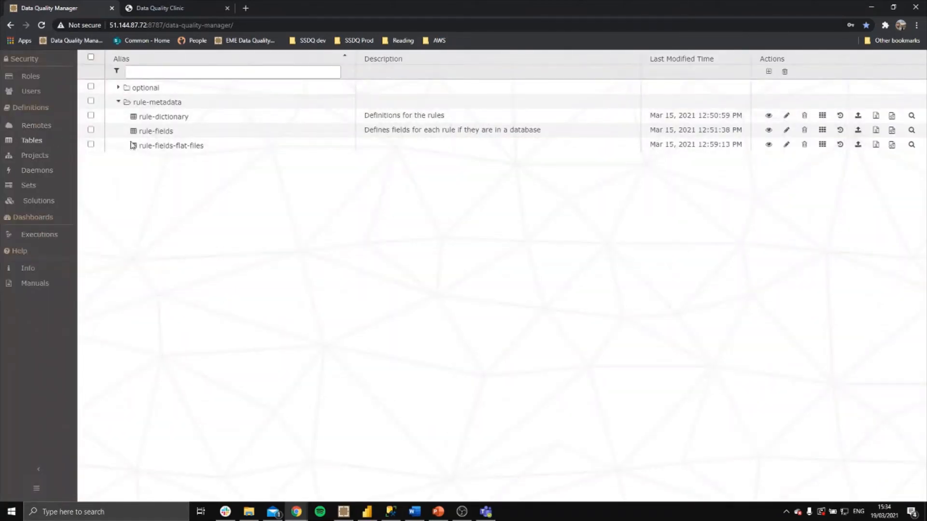
Step: Reopen the rule-dictionary table, preview the fields required for a new row, and cancel both the row and the table edit
{"action": "double_click", "coordinate": [162, 121]}
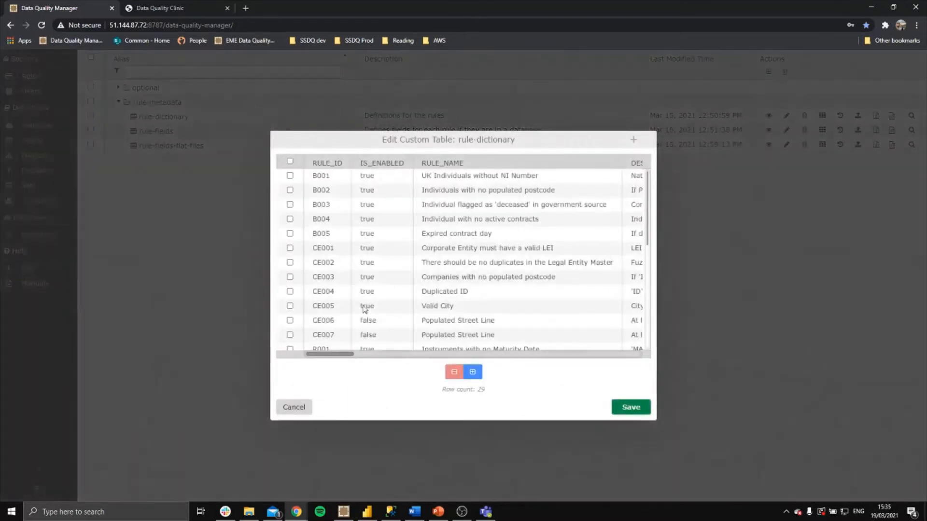
{"action": "left_click", "coordinate": [634, 141]}
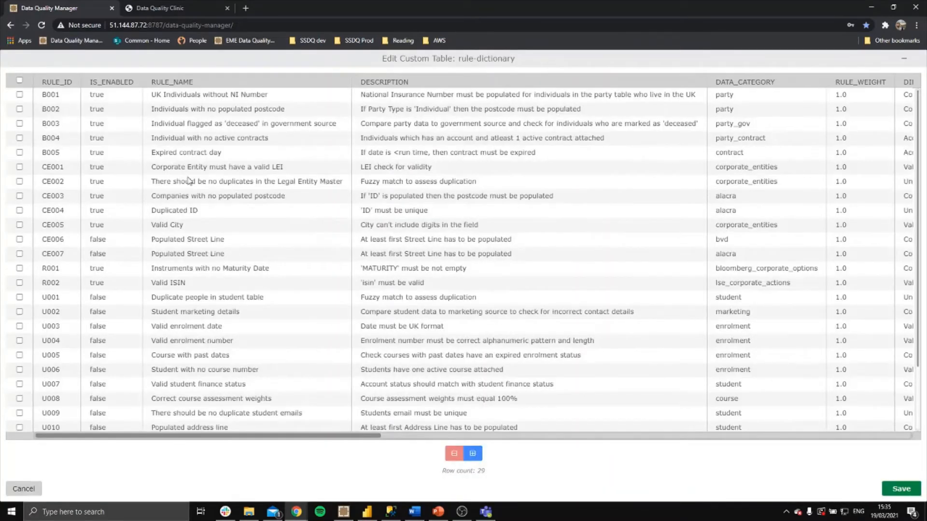
{"action": "left_click", "coordinate": [472, 454]}
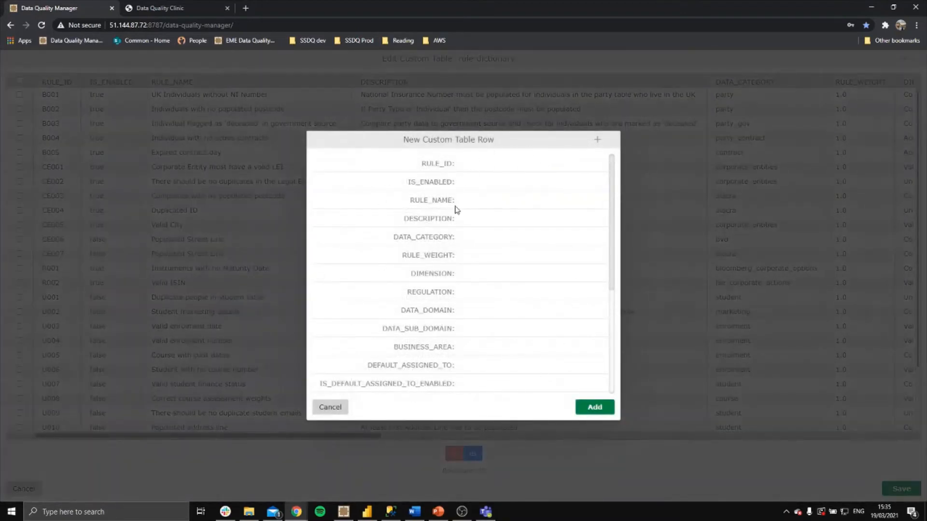
{"action": "left_click", "coordinate": [341, 410]}
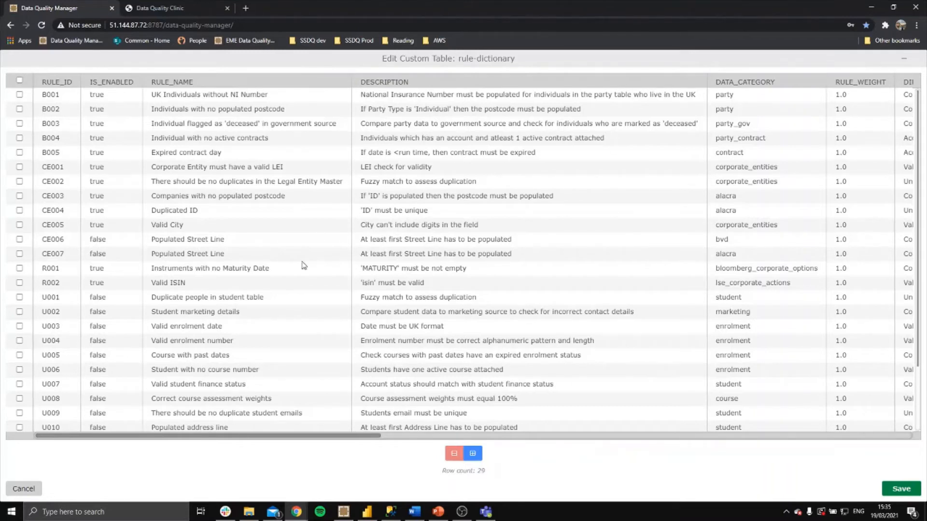
{"action": "left_click", "coordinate": [30, 491]}
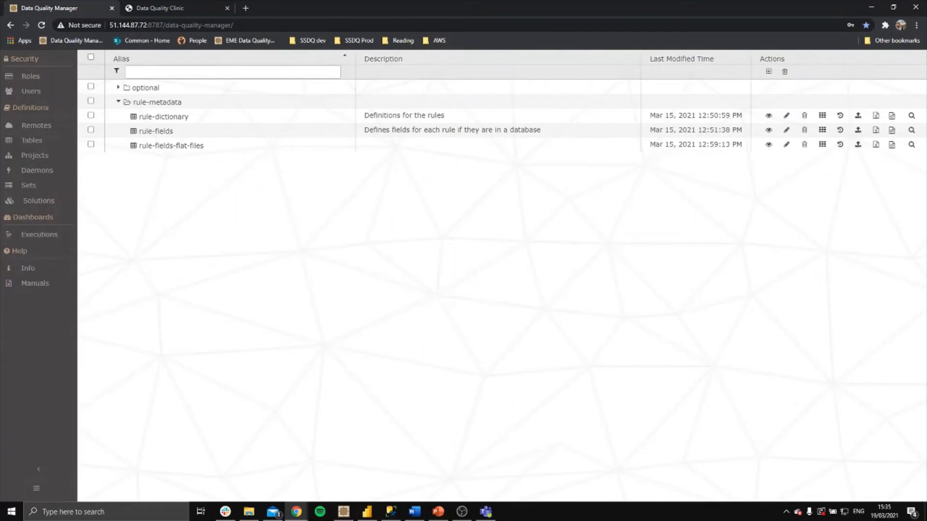
Step: Open the Metrics-Controller solution and view its chain of workflow solutions, switching briefly to FlowDesigner and back
{"action": "left_click", "coordinate": [39, 201]}
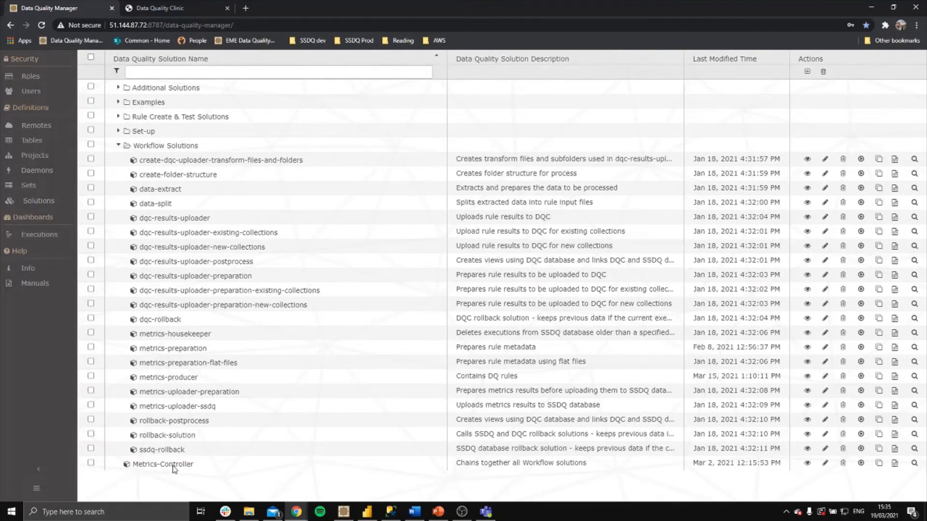
{"action": "double_click", "coordinate": [163, 465]}
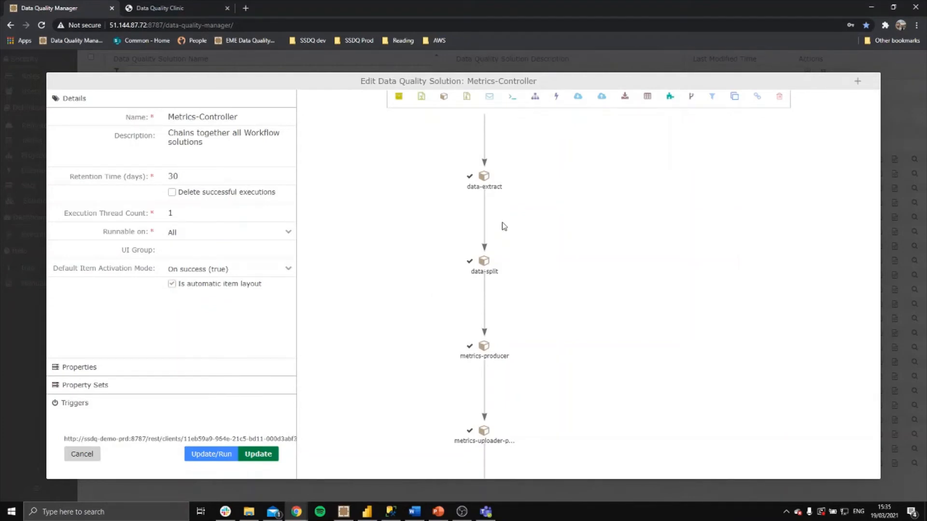
{"action": "left_click", "coordinate": [347, 513]}
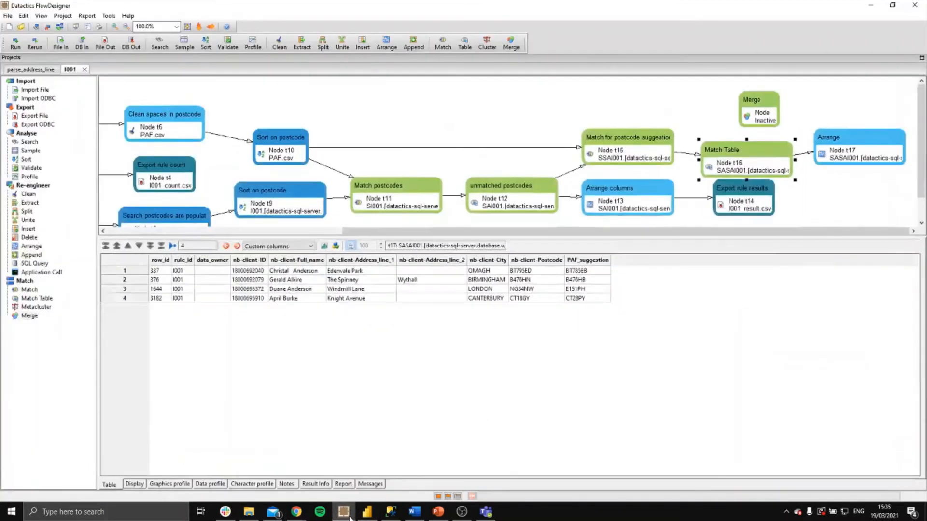
{"action": "left_click", "coordinate": [346, 515]}
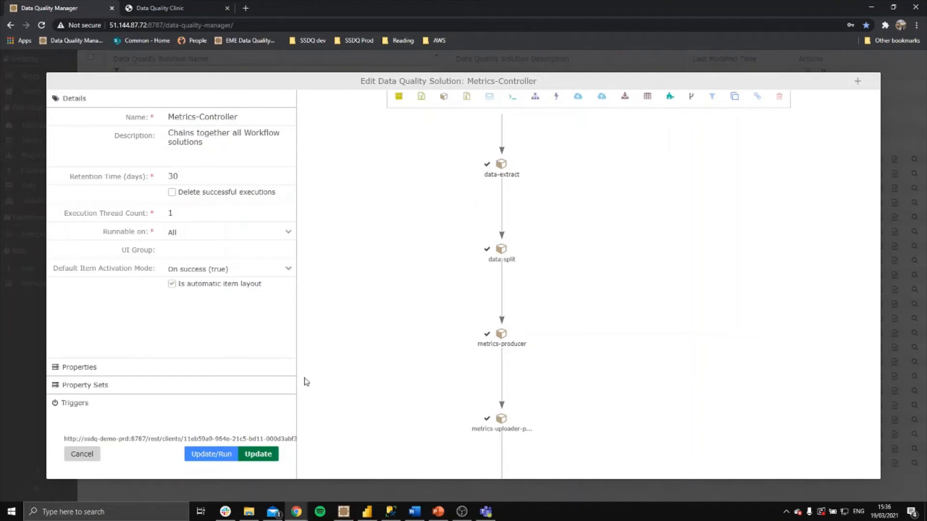
Step: Review the Metrics-Controller triggers by previewing and cancelling a new weekly schedule and viewing the available trigger types
{"action": "left_click", "coordinate": [195, 404]}
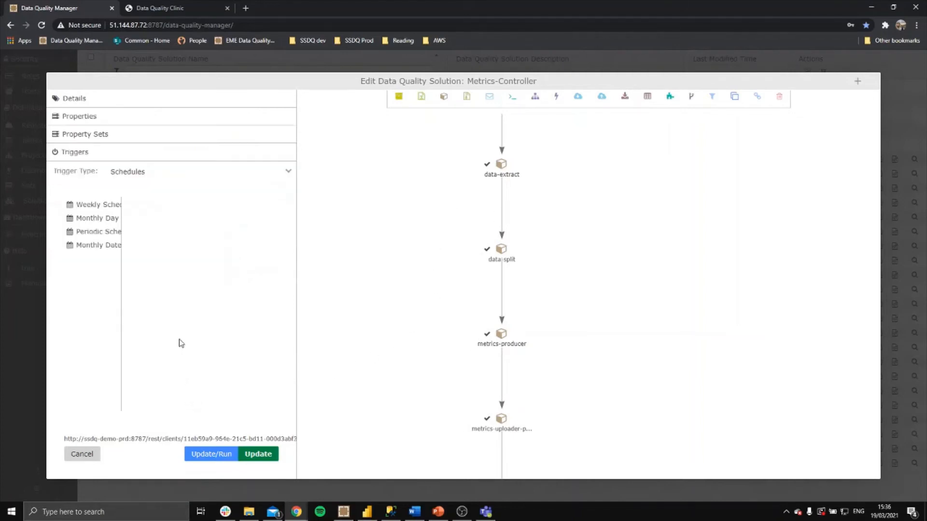
{"action": "left_click", "coordinate": [95, 205]}
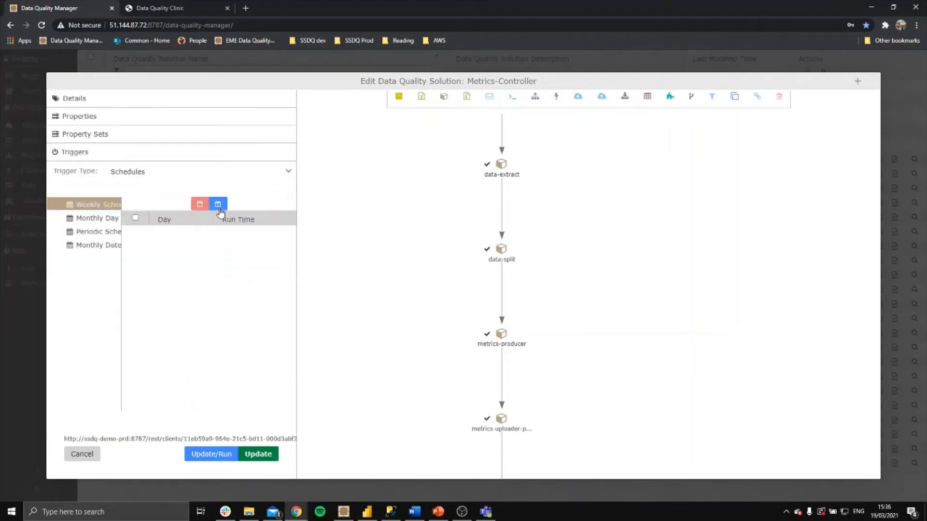
{"action": "left_click", "coordinate": [218, 205]}
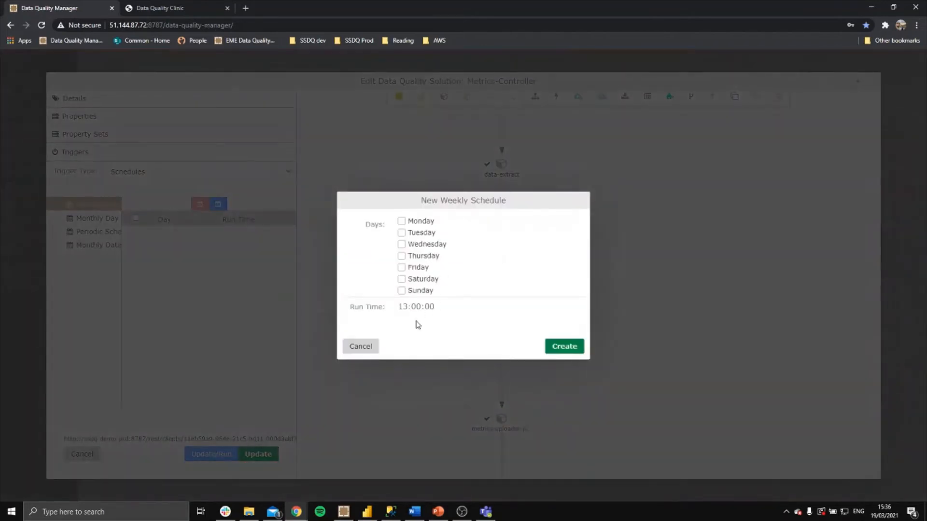
{"action": "left_click", "coordinate": [361, 347]}
{"action": "left_click", "coordinate": [174, 175]}
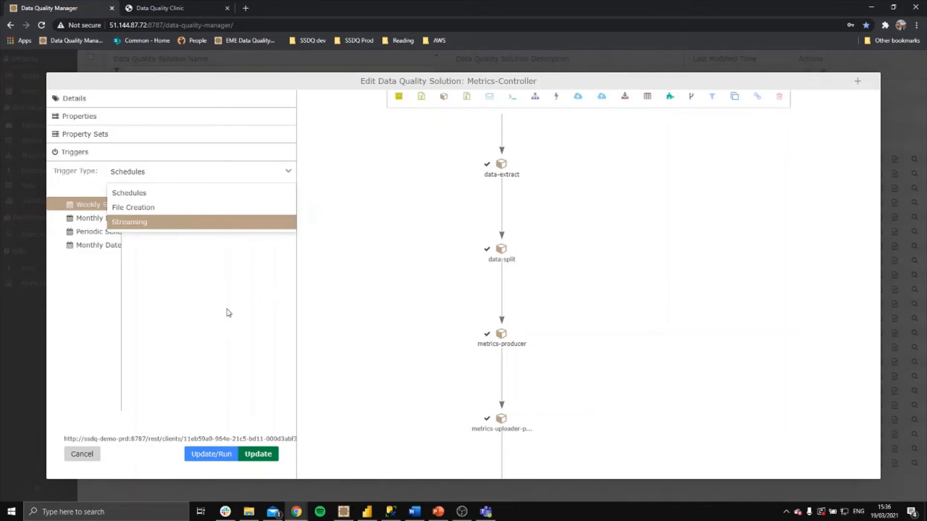
{"action": "left_click", "coordinate": [212, 174]}
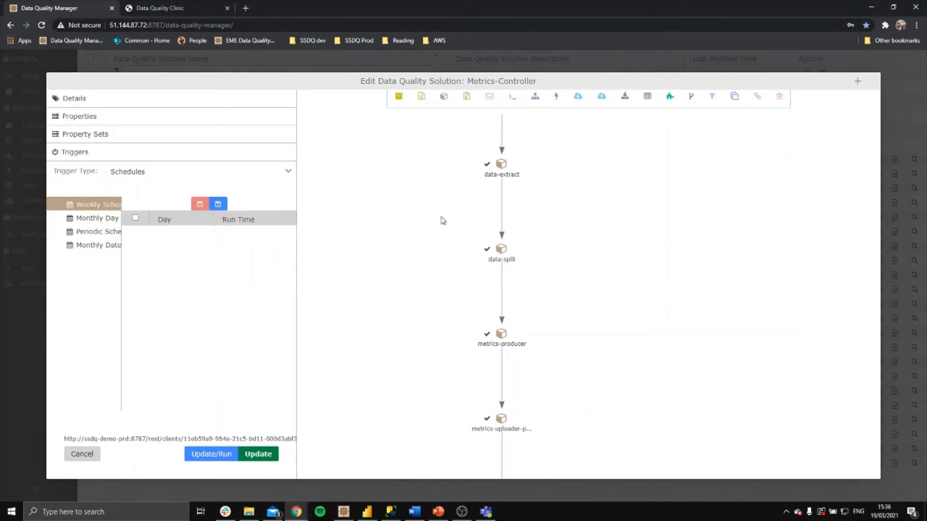
Step: Preview a new toolset item for the Metrics-Controller, view the items offered for the csv toolset, cancel it, and look over the workflow chain
{"action": "left_click_drag", "start_coordinate": [443, 221], "coordinate": [491, 238]}
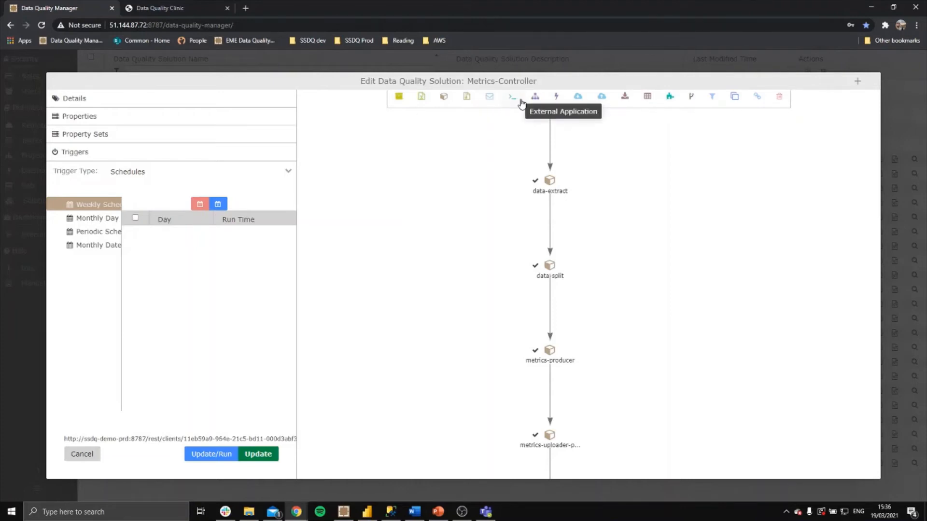
{"action": "left_click", "coordinate": [671, 99]}
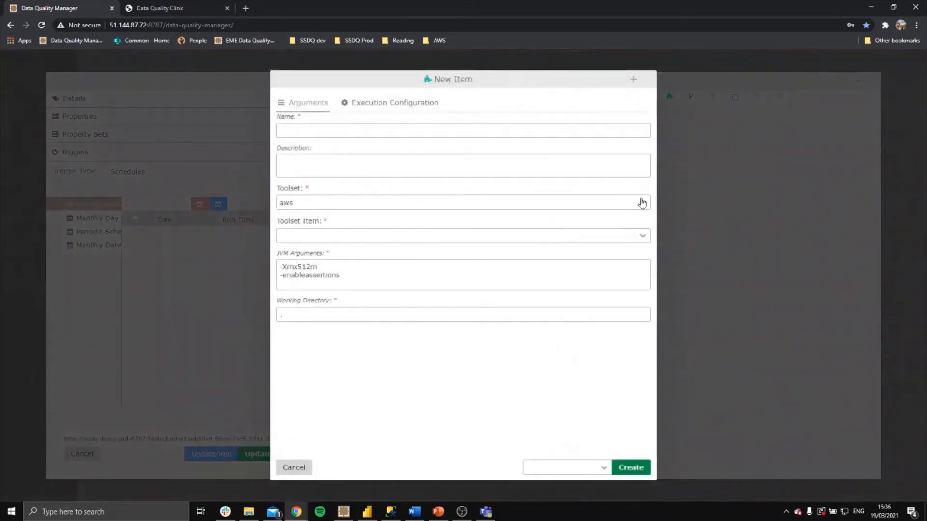
{"action": "left_click", "coordinate": [641, 203]}
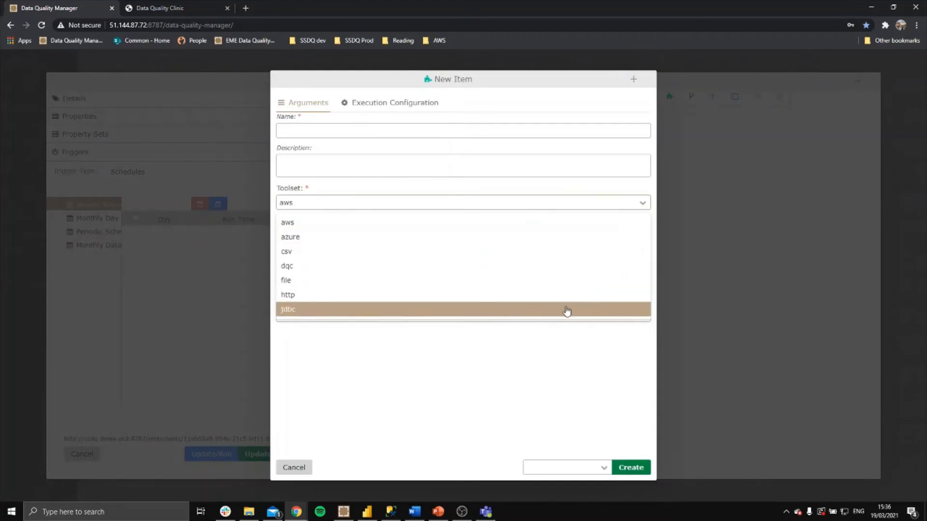
{"action": "left_click", "coordinate": [515, 249]}
{"action": "left_click", "coordinate": [644, 241]}
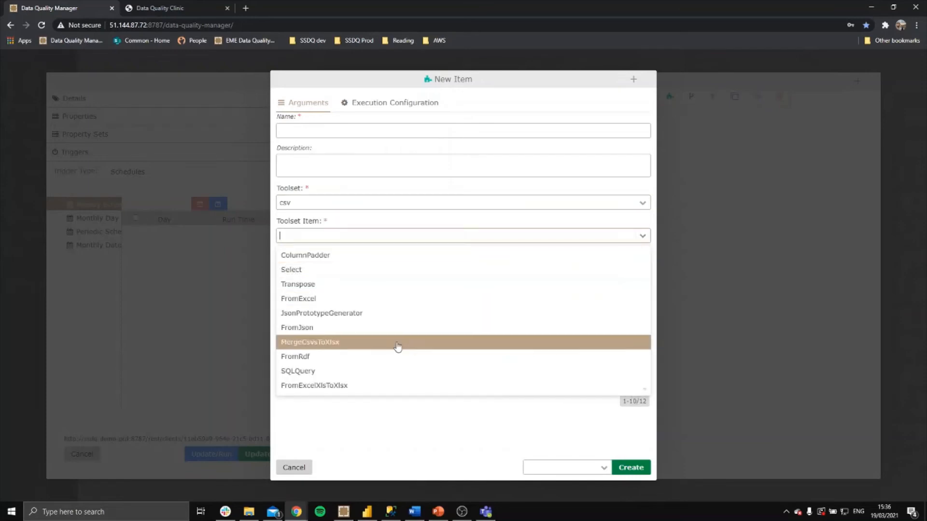
{"action": "left_click", "coordinate": [339, 441]}
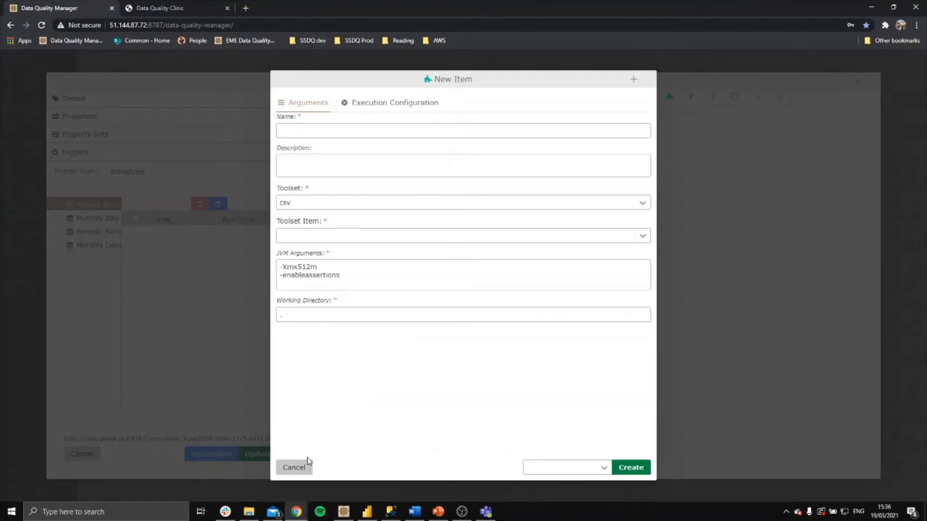
{"action": "left_click", "coordinate": [294, 468]}
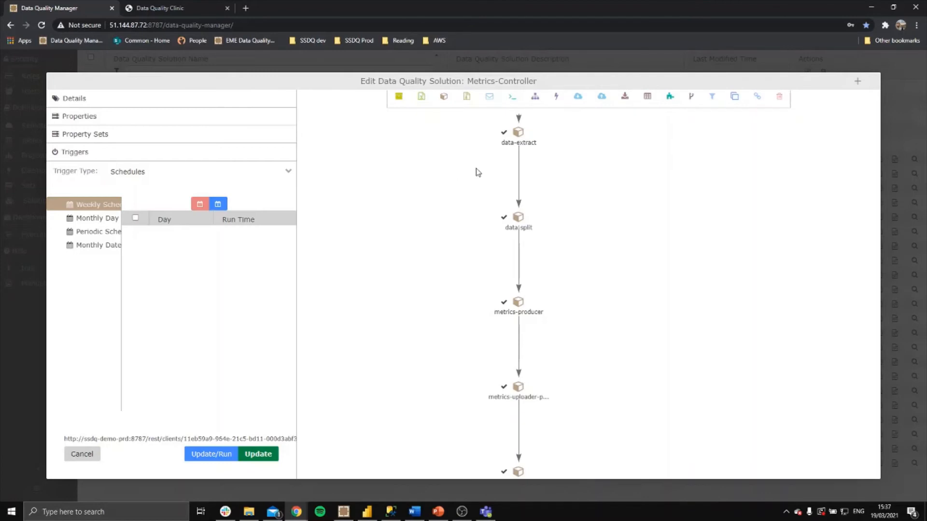
{"action": "left_click_drag", "start_coordinate": [476, 172], "coordinate": [485, 248]}
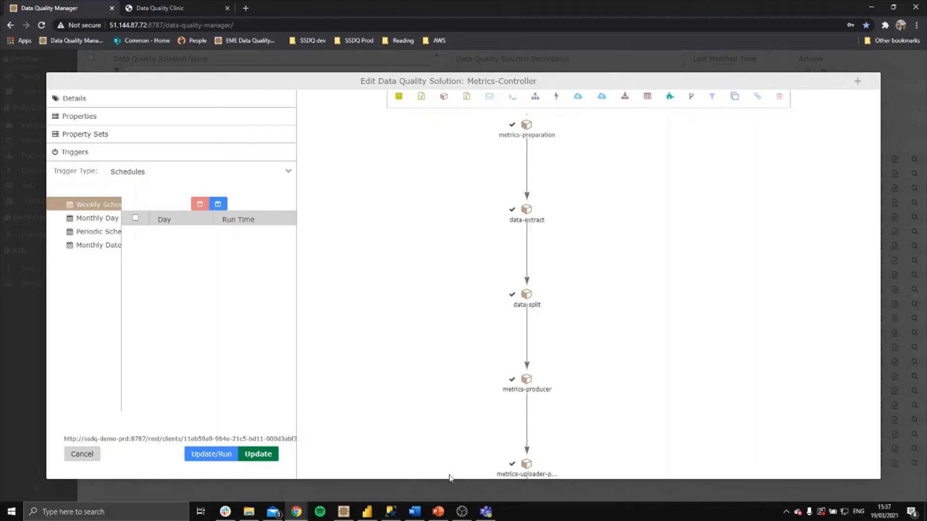
Step: Switch to PowerPoint, present the Performance & Scalability deck from the title slide to the DQM Architecture slide, and end the slide show
{"action": "left_click", "coordinate": [438, 512]}
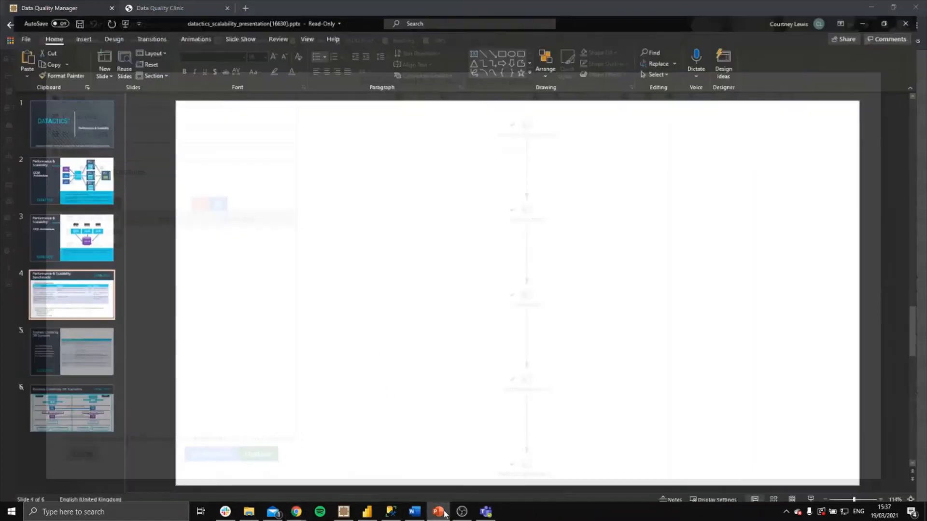
{"action": "left_click", "coordinate": [87, 166]}
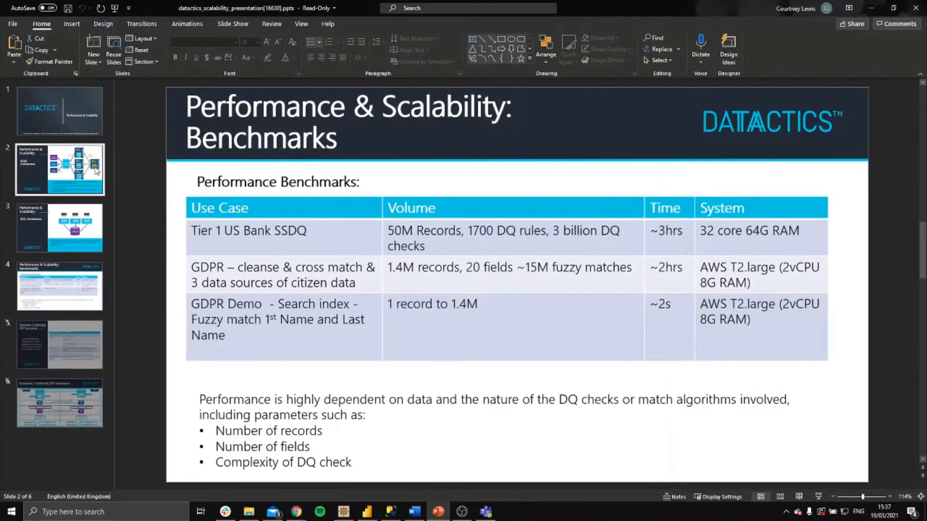
{"action": "left_click", "coordinate": [116, 8]}
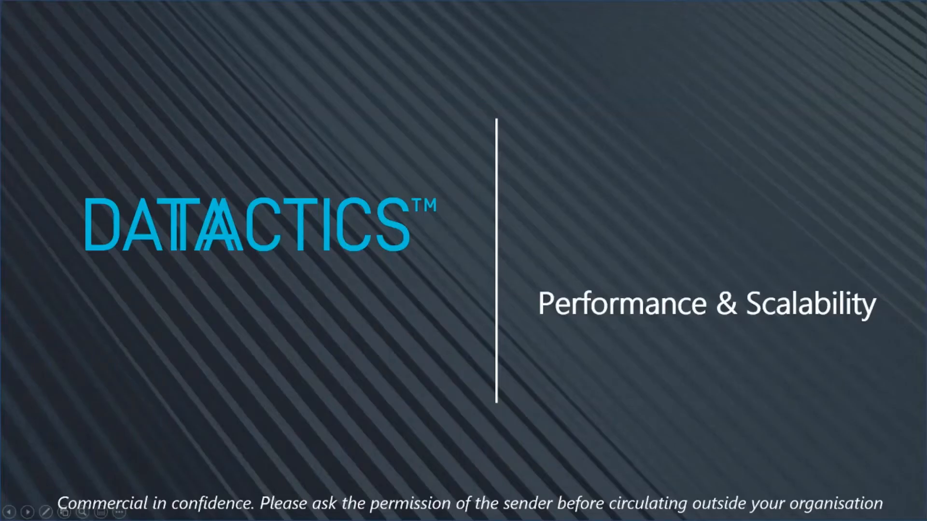
{"action": "left_click", "coordinate": [257, 139]}
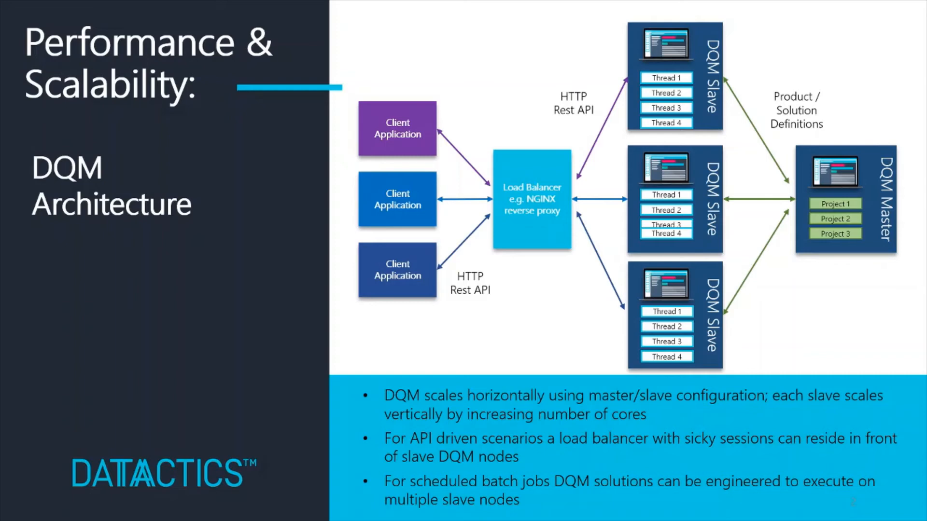
{"action": "key", "text": "Escape"}
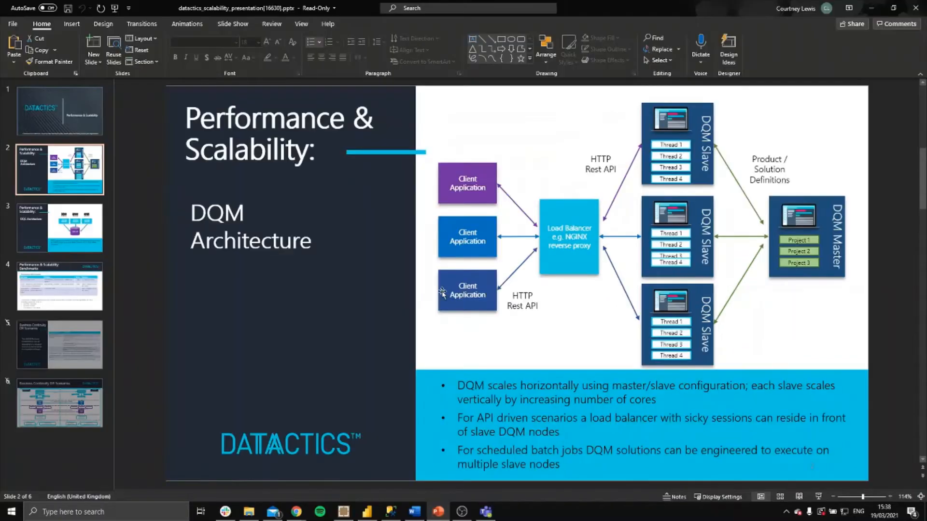
Step: Switch to Data Quality Manager, close Metrics-Controller, and view the Execution Thread Count and Runnable on options of the metrics-preparation solution
{"action": "left_click", "coordinate": [343, 471]}
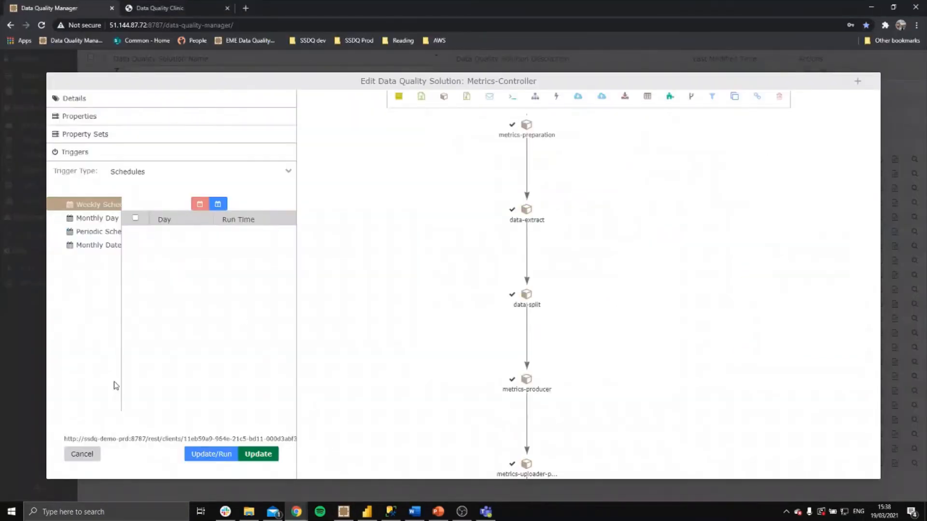
{"action": "left_click", "coordinate": [70, 454]}
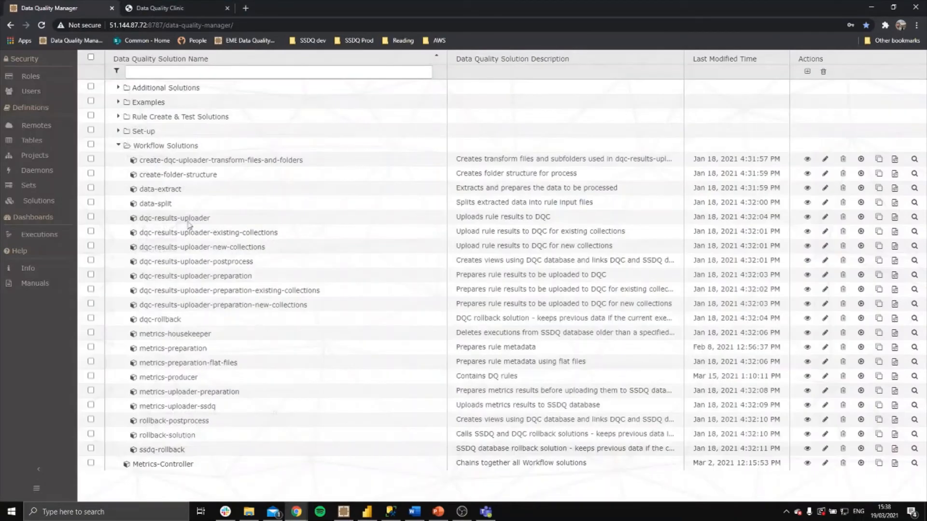
{"action": "double_click", "coordinate": [169, 349]}
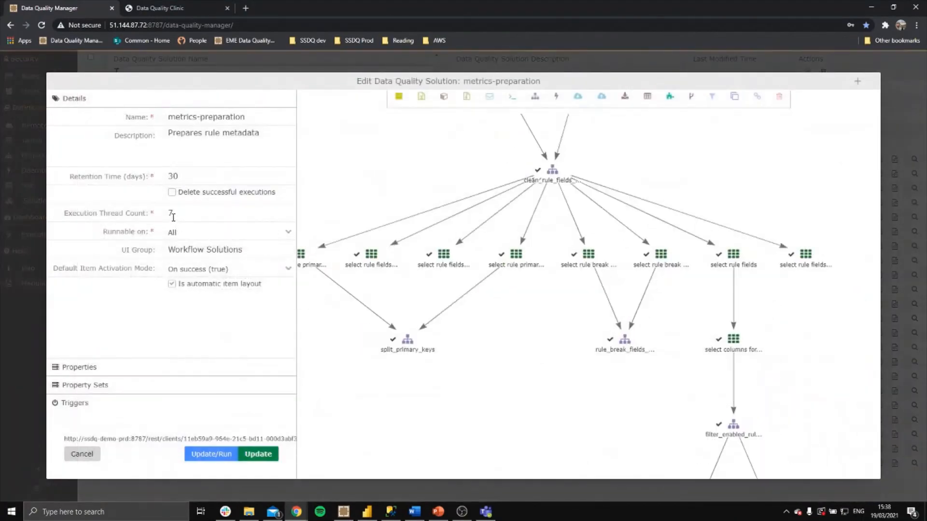
{"action": "double_click", "coordinate": [171, 212]}
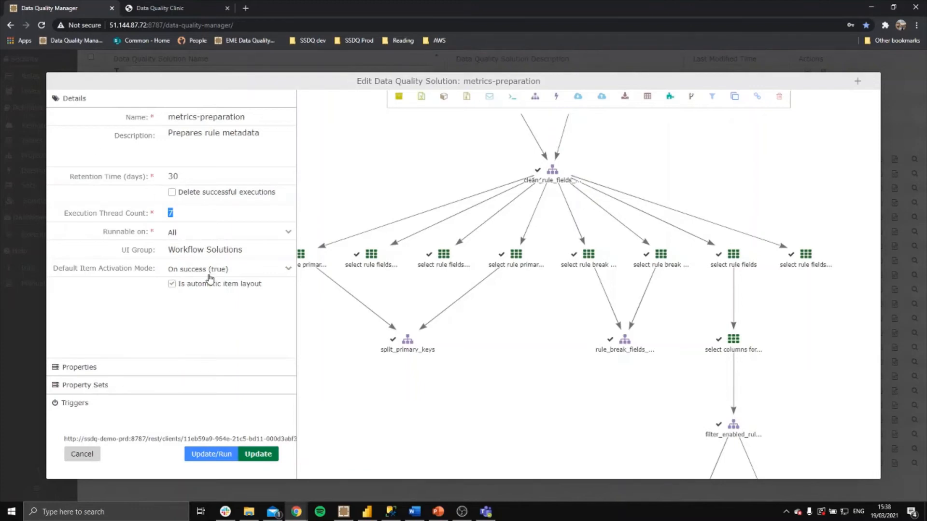
{"action": "left_click", "coordinate": [209, 233]}
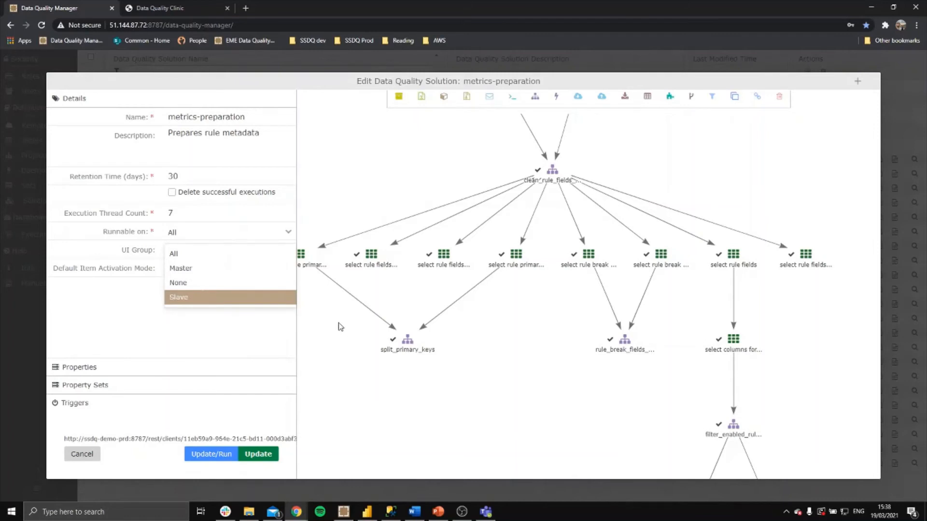
Step: Switch to PowerPoint, present the DQM Architecture slide, and end the slide show
{"action": "left_click", "coordinate": [438, 513]}
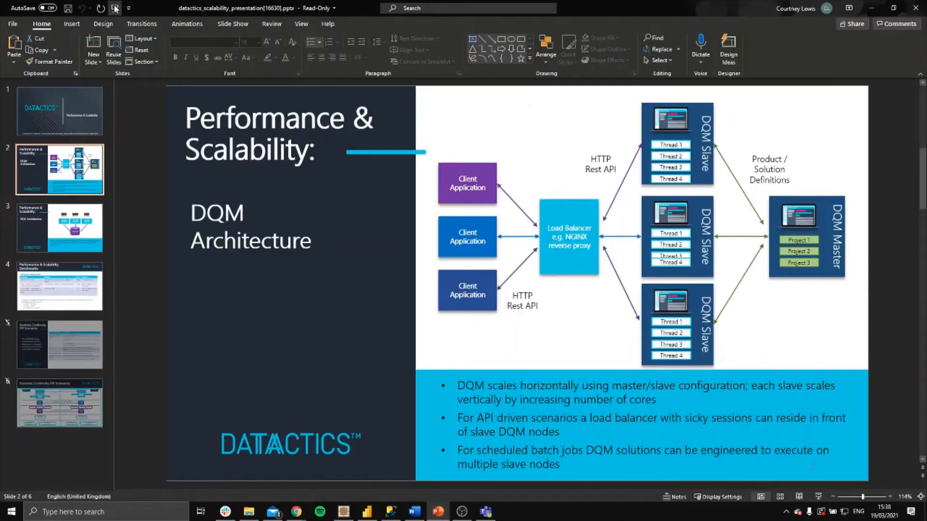
{"action": "left_click", "coordinate": [115, 8]}
{"action": "left_click", "coordinate": [332, 213]}
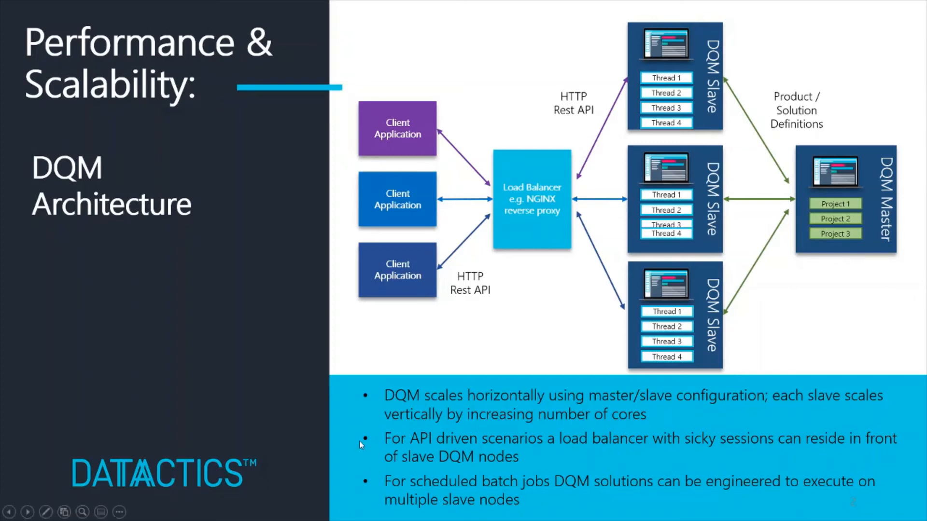
{"action": "key", "text": "Escape"}
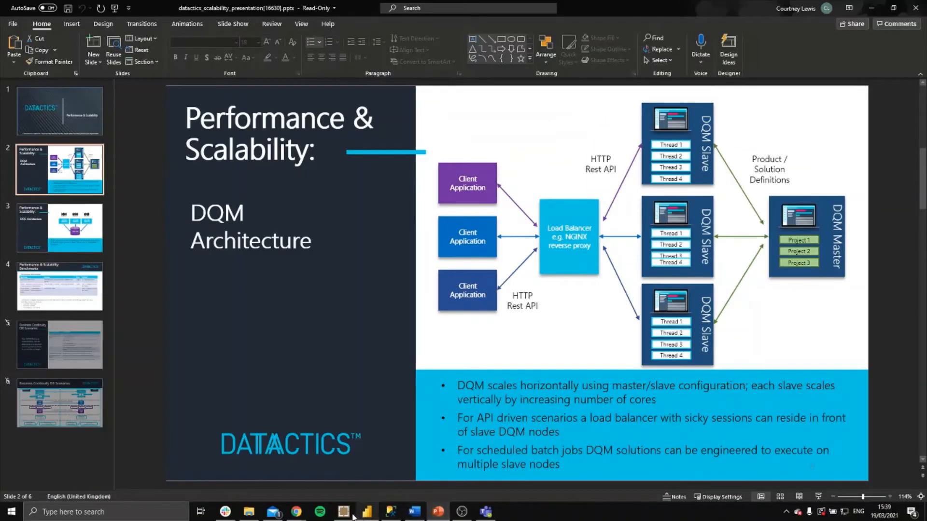
Step: Return to Data Quality Manager and close the metrics-preparation solution without updating it
{"action": "mouse_move", "coordinate": [296, 512]}
{"action": "left_click", "coordinate": [344, 475]}
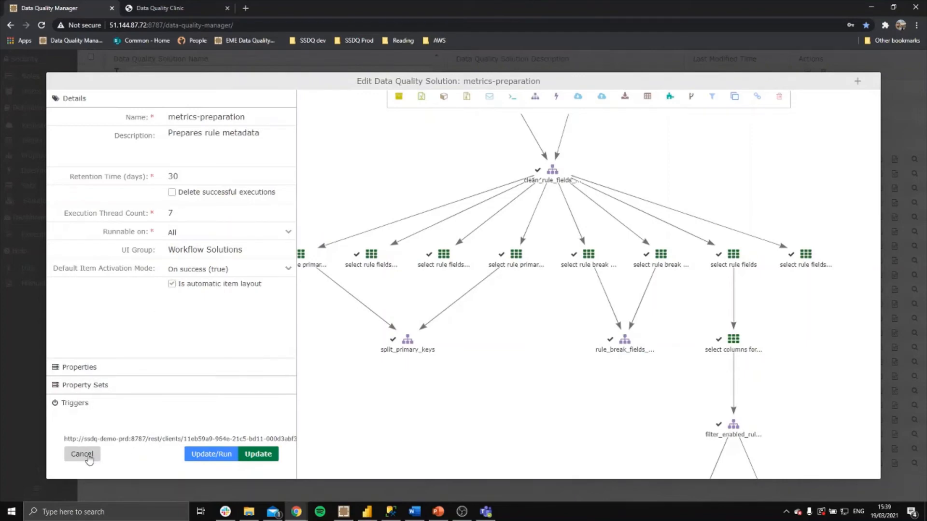
{"action": "left_click", "coordinate": [88, 456]}
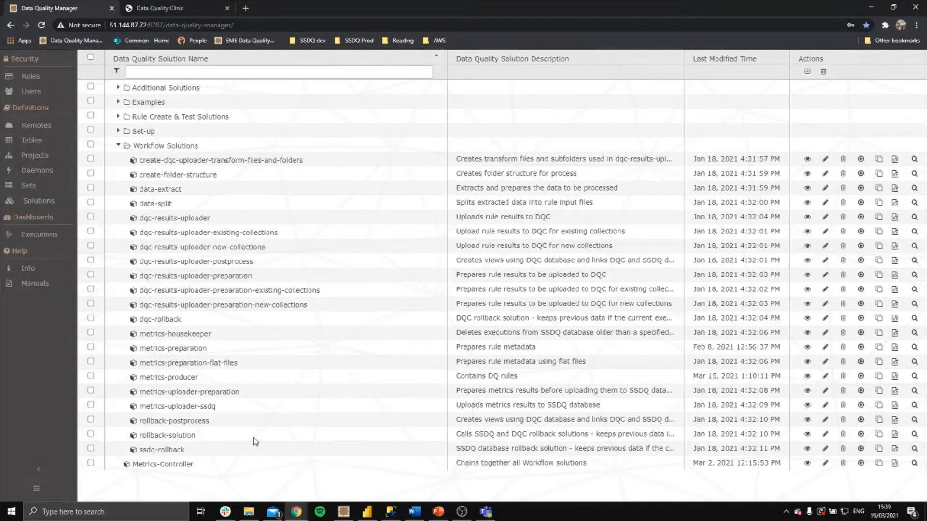
Step: Switch to the ssdq-dashboard-CE001 report in Power BI Desktop, maximize it, and examine the Data Quality Score trend on SSDQ Overview
{"action": "left_click", "coordinate": [349, 519]}
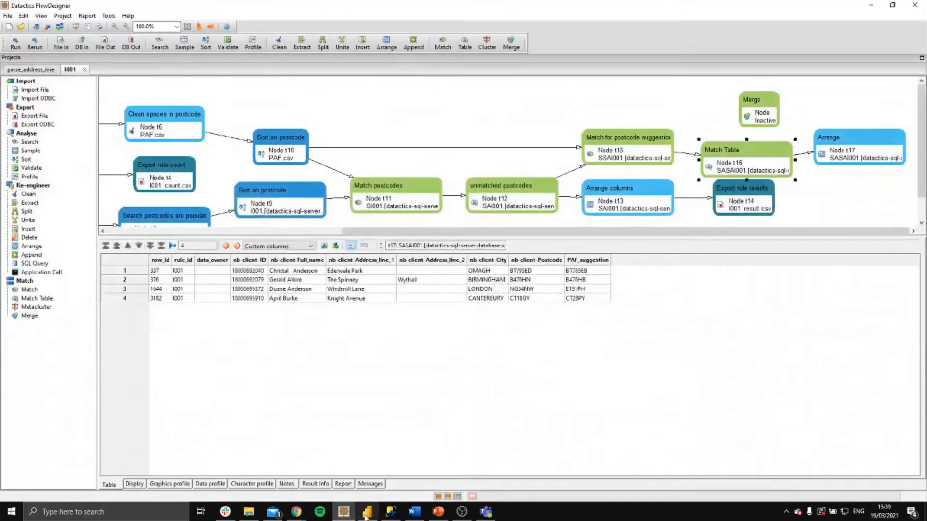
{"action": "left_click", "coordinate": [367, 512]}
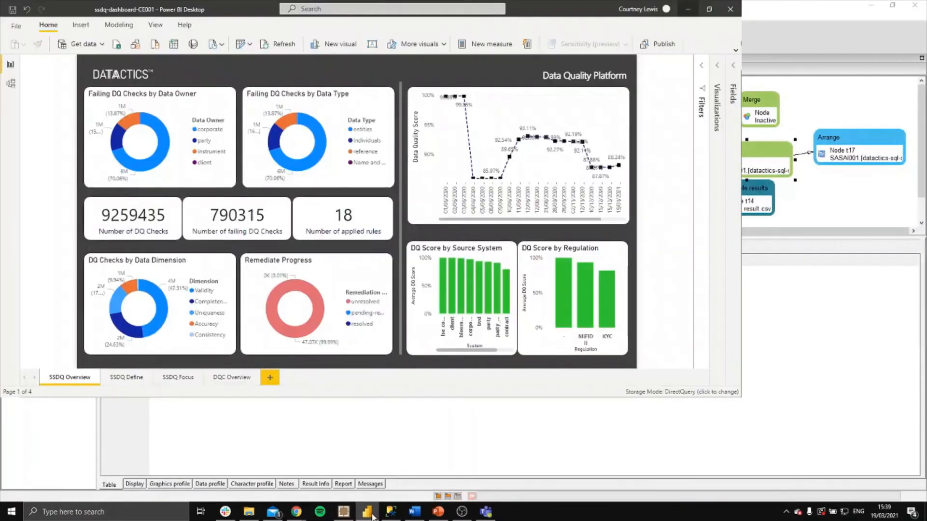
{"action": "left_click", "coordinate": [709, 9]}
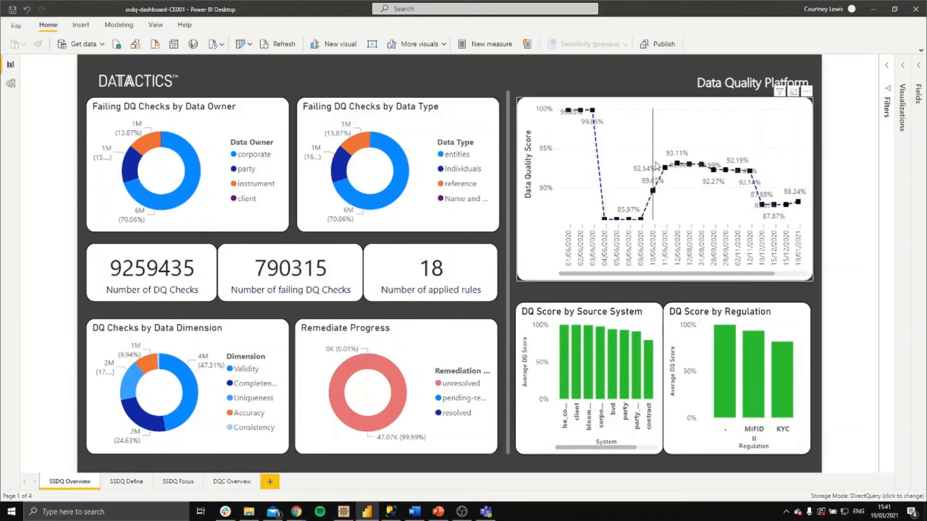
{"action": "mouse_move", "coordinate": [573, 174]}
{"action": "mouse_move", "coordinate": [644, 219]}
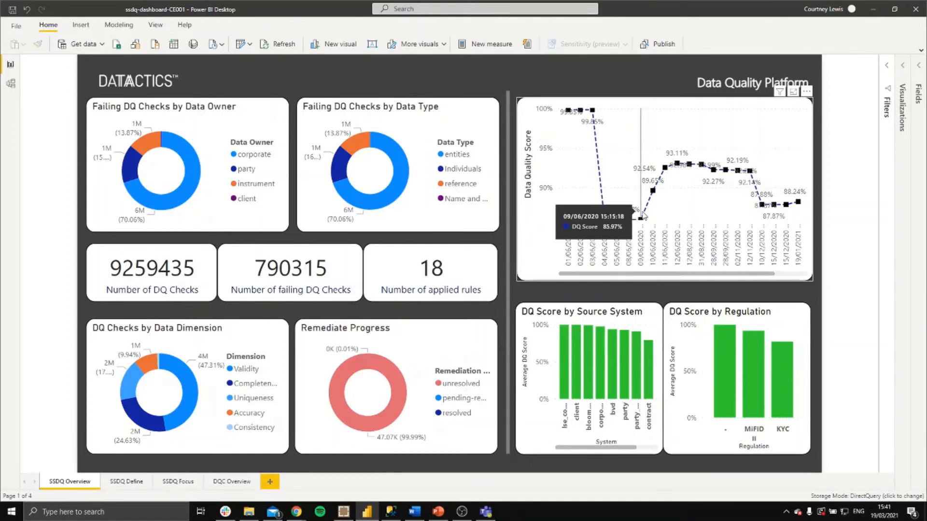
{"action": "mouse_move", "coordinate": [666, 193]}
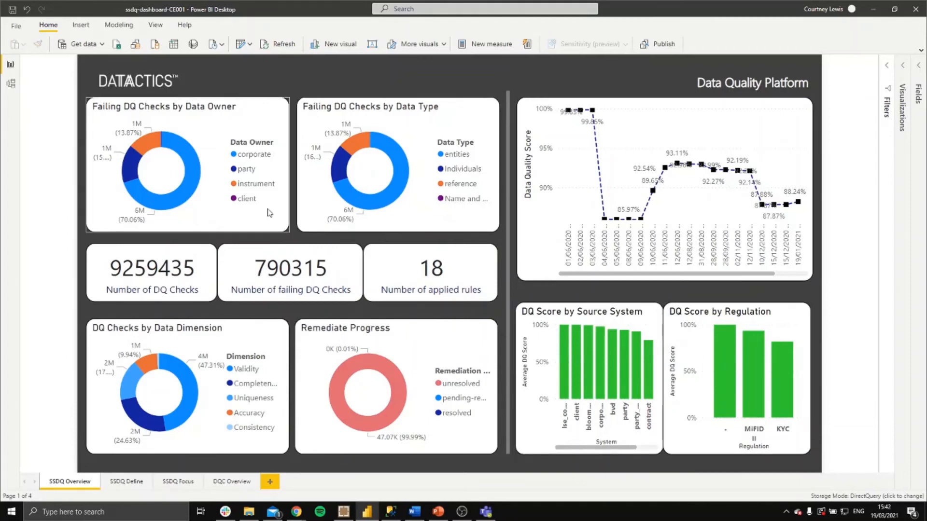
Step: Highlight the corporate data owner in Failing DQ Checks by Data Owner and inspect the KYC score in DQ Score by Regulation
{"action": "mouse_move", "coordinate": [187, 153]}
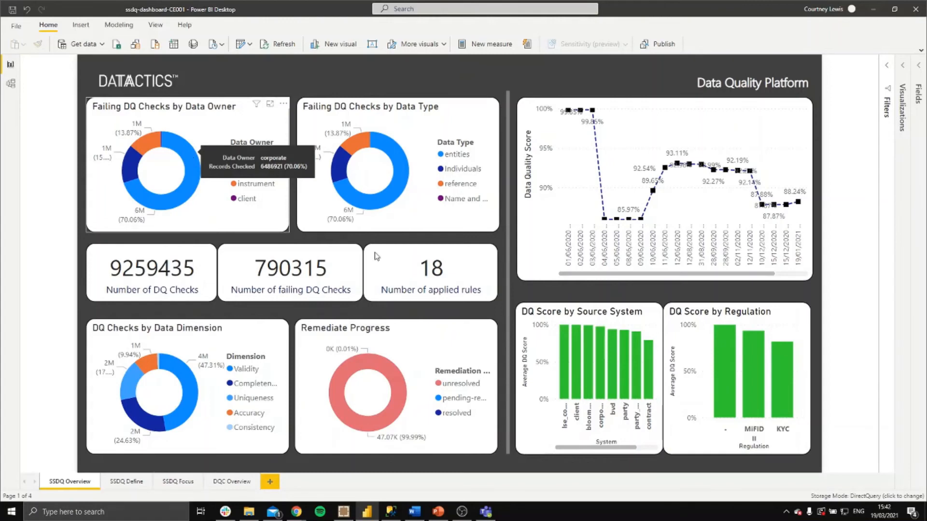
{"action": "left_click", "coordinate": [187, 152]}
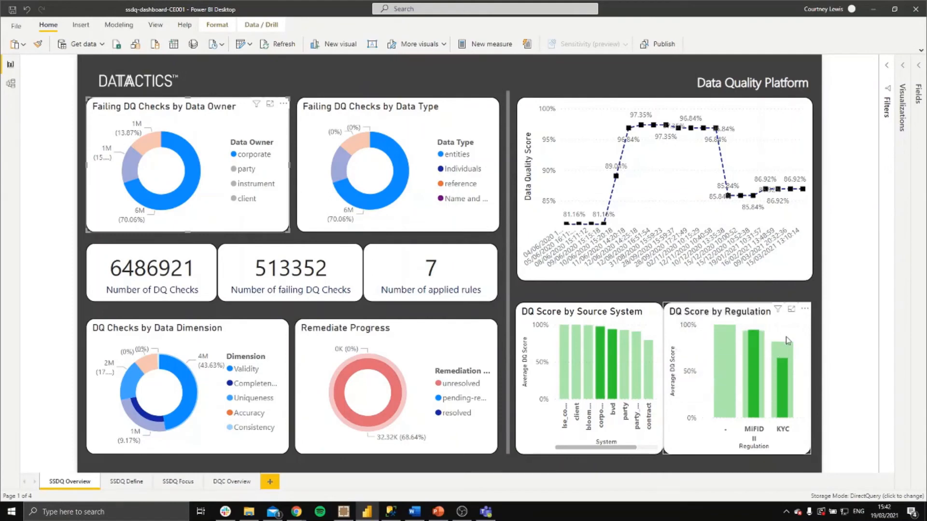
{"action": "left_click", "coordinate": [801, 289]}
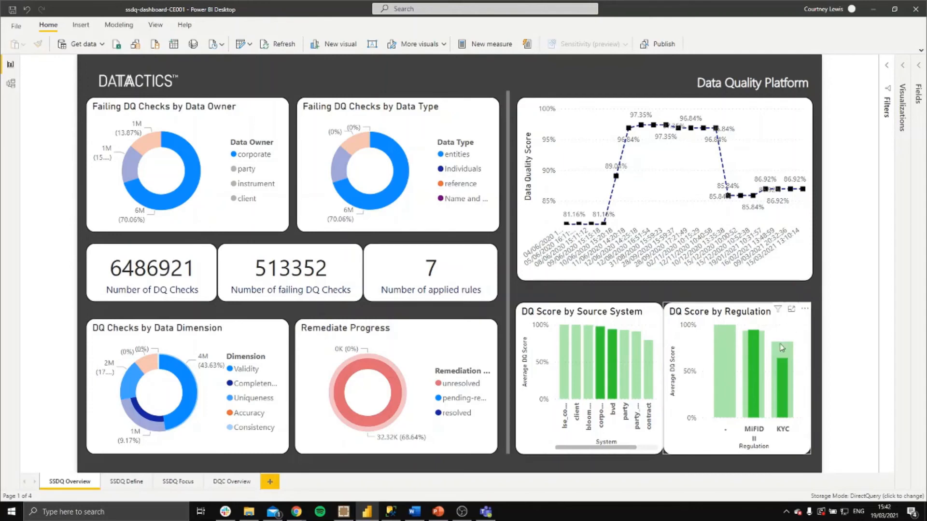
{"action": "mouse_move", "coordinate": [764, 388]}
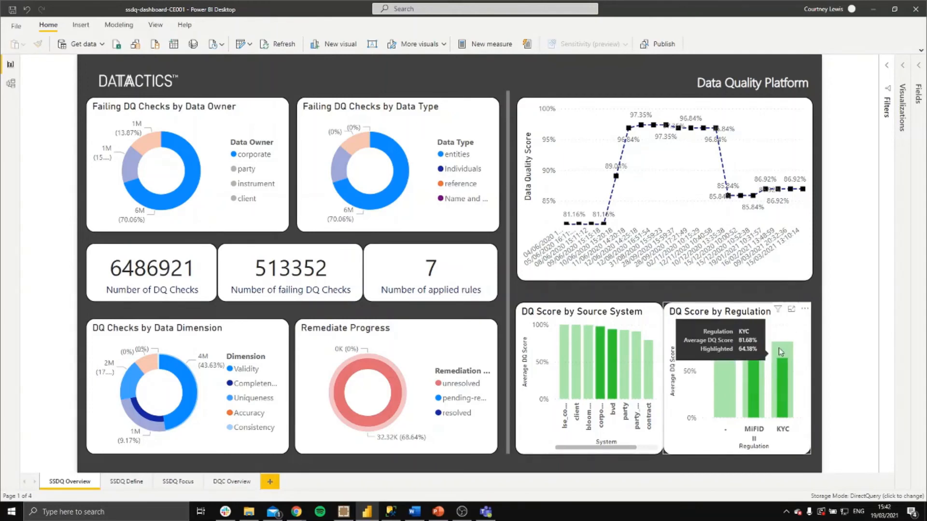
Step: On SSDQ Define, expand the Data Quality Rule Dictionary, select postcode validation rule I001, and return to the report
{"action": "left_click", "coordinate": [126, 481]}
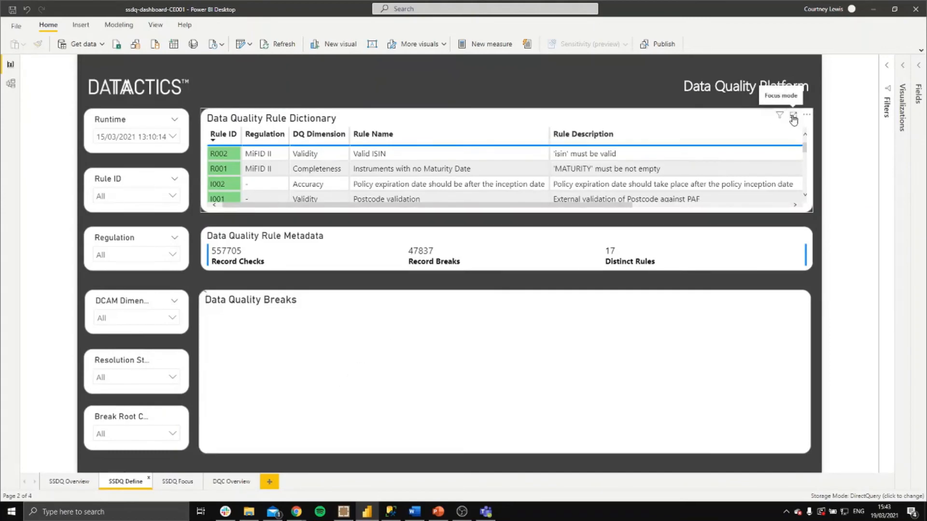
{"action": "left_click", "coordinate": [793, 118]}
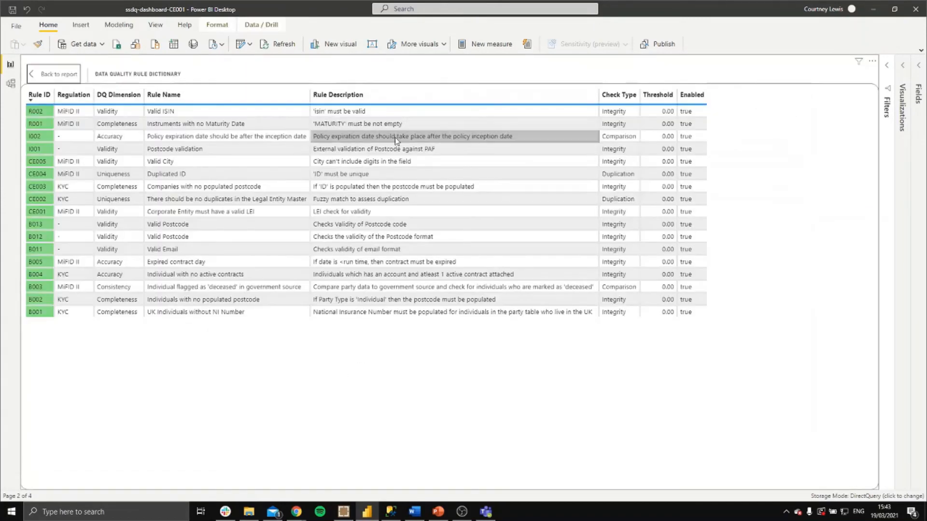
{"action": "left_click", "coordinate": [39, 149]}
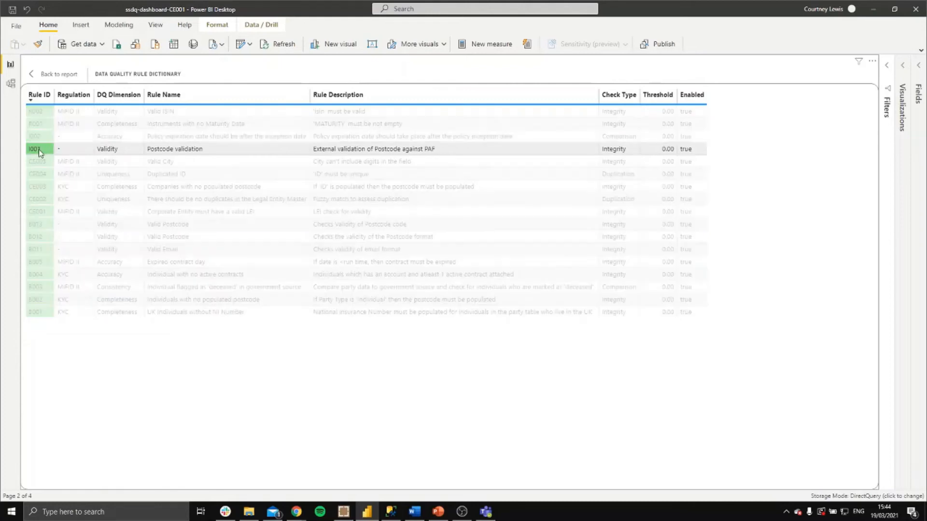
{"action": "left_click", "coordinate": [32, 75]}
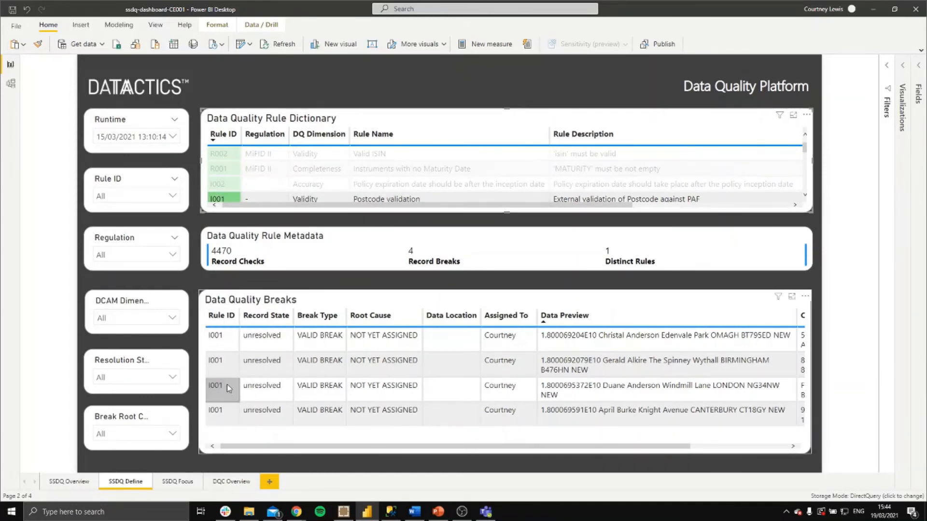
Step: Drill through from the second I001 record in Data Quality Breaks to the SSDQ Focus page
{"action": "right_click", "coordinate": [223, 367]}
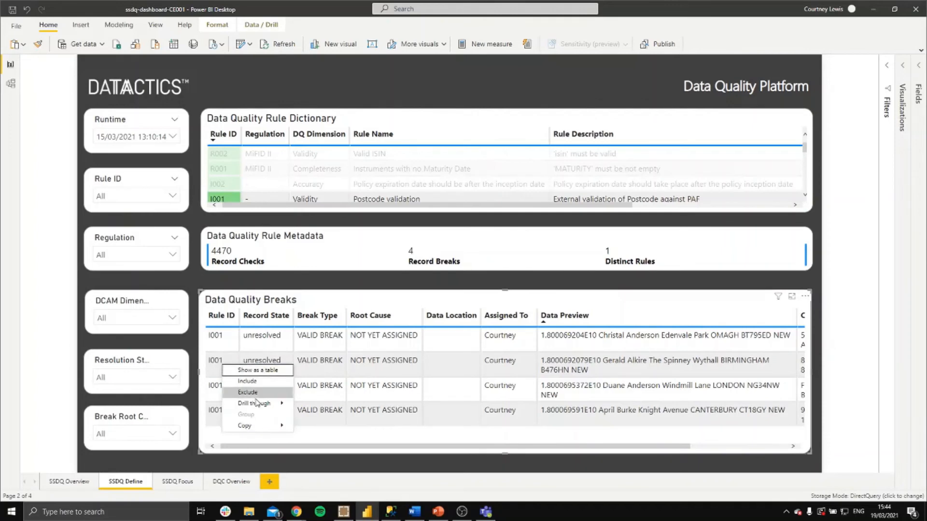
{"action": "mouse_move", "coordinate": [260, 402]}
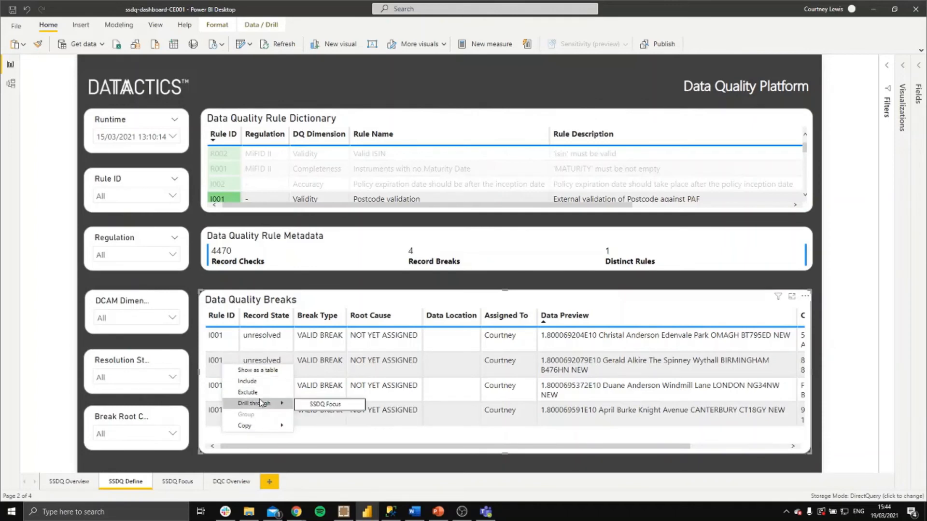
{"action": "left_click", "coordinate": [324, 404]}
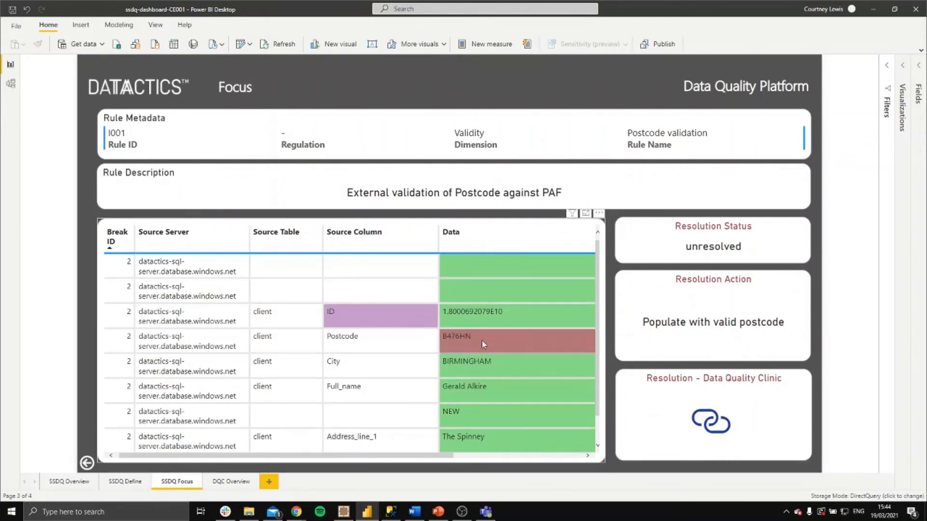
Step: Open the focused break in Data Quality Clinic, view the list of data set collections, and return to the break record
{"action": "left_click", "coordinate": [705, 424]}
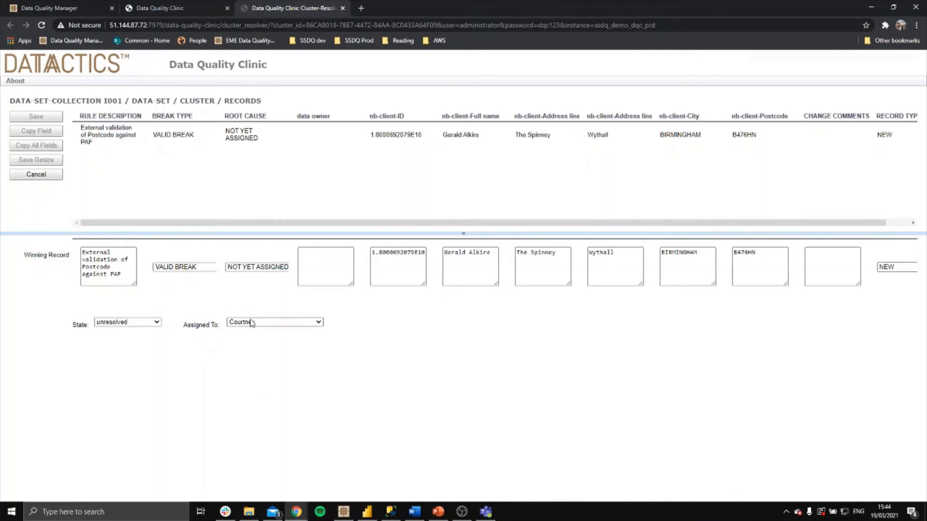
{"action": "left_click", "coordinate": [187, 8]}
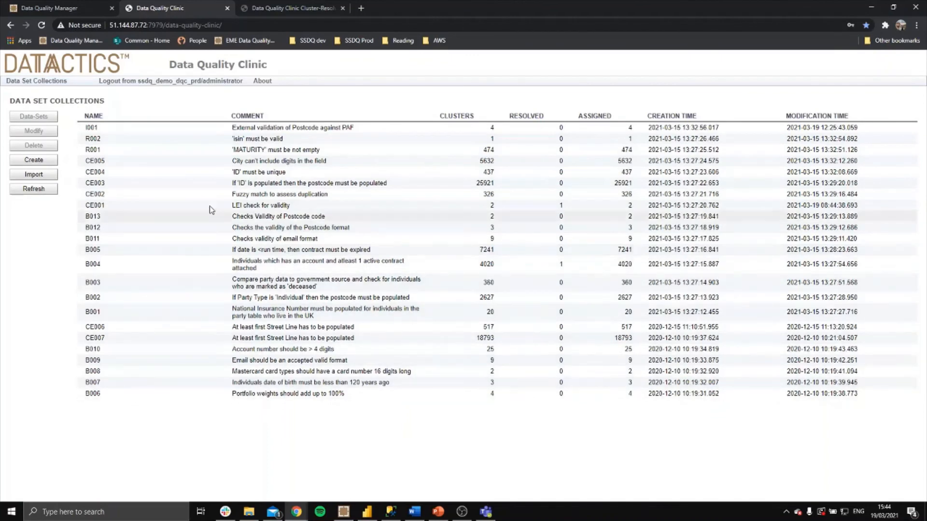
{"action": "left_click", "coordinate": [286, 7]}
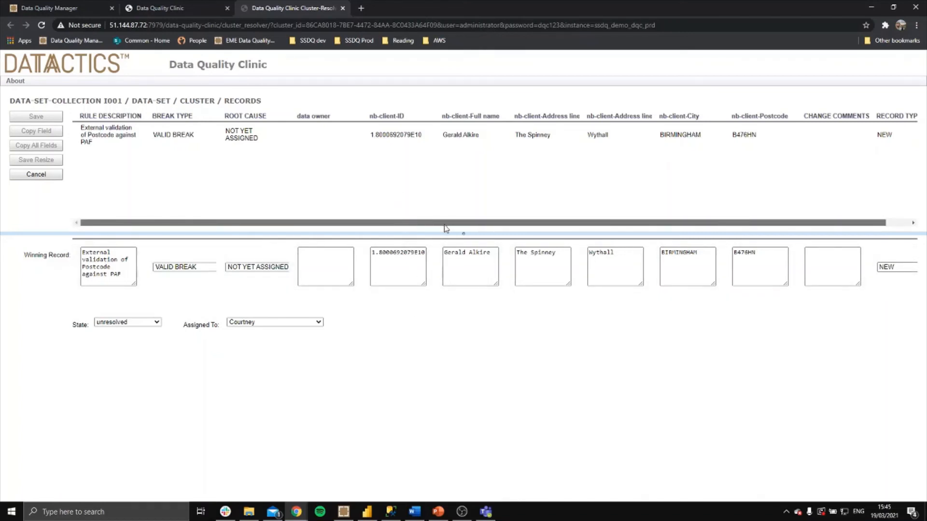
Step: Enter the corrected client postcode in the winning record
{"action": "left_click_drag", "start_coordinate": [475, 223], "coordinate": [565, 214]}
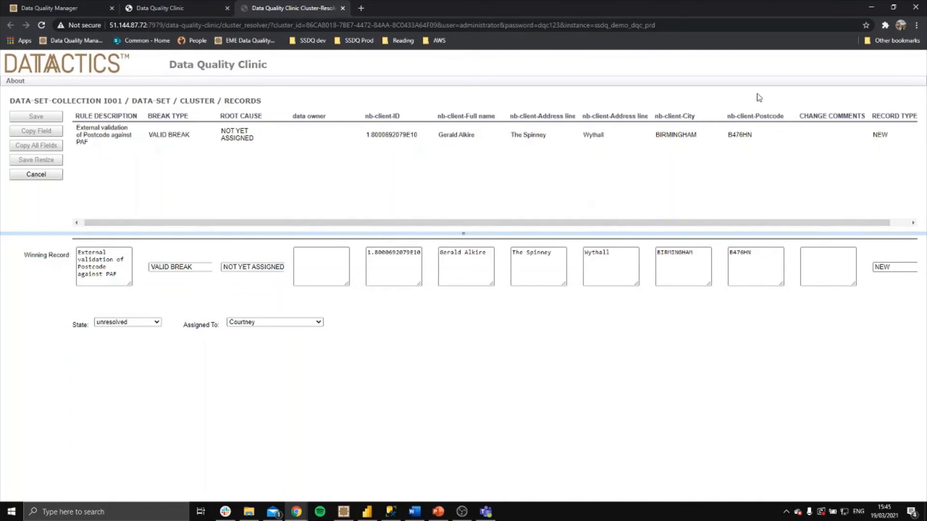
{"action": "double_click", "coordinate": [749, 135]}
{"action": "left_click", "coordinate": [736, 262]}
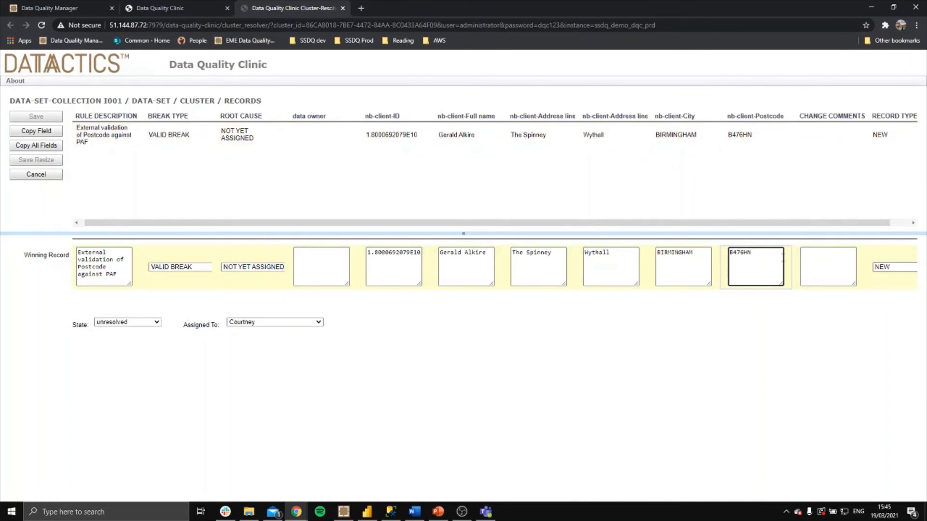
{"action": "key", "text": "BackSpace"}
{"action": "type", "text": "T"}
Step: Keep the winning record's break type as VALID BREAK and set its root cause to DATA ENTRY ERROR
{"action": "left_click", "coordinate": [189, 268]}
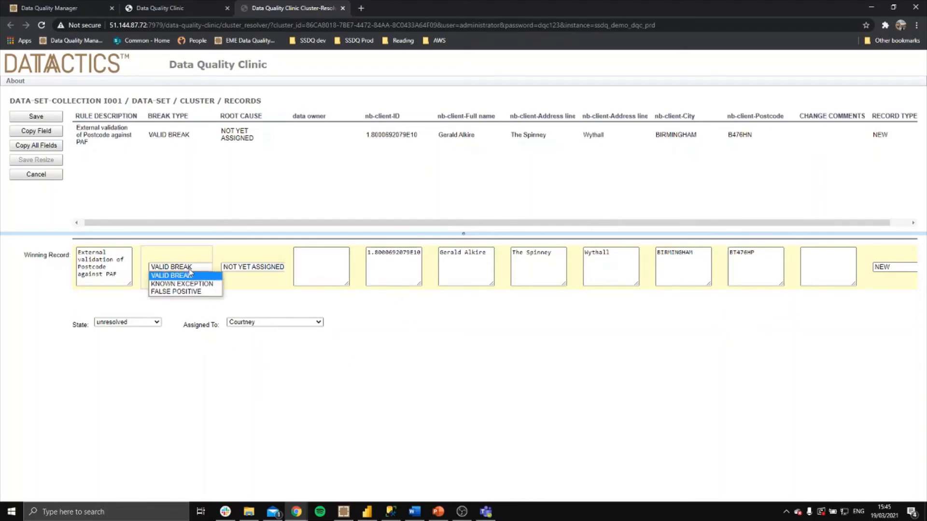
{"action": "left_click", "coordinate": [242, 272]}
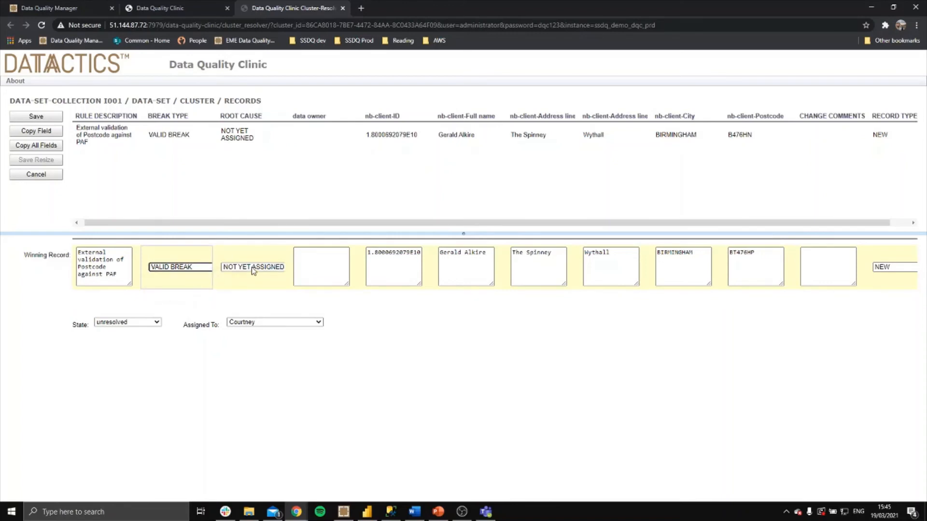
{"action": "left_click", "coordinate": [254, 269]}
{"action": "left_click", "coordinate": [254, 284]}
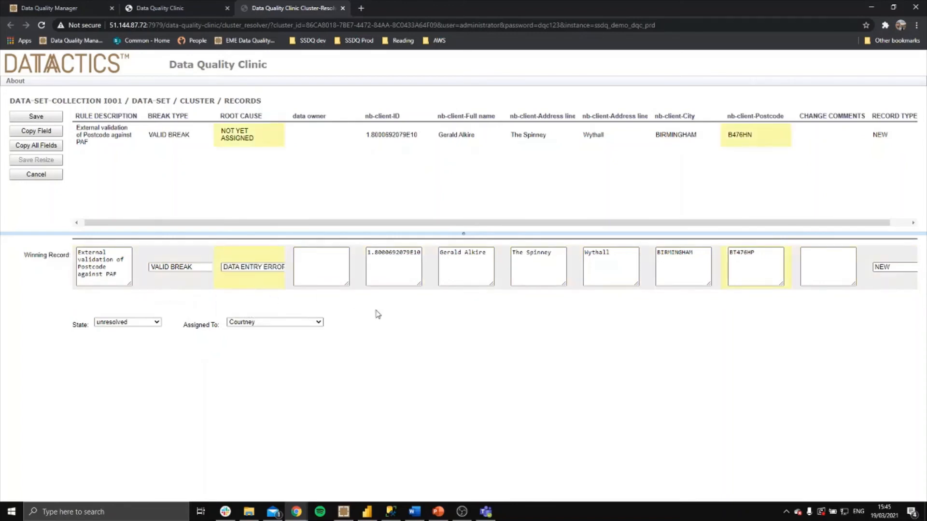
Step: Set the break record's state to resolved
{"action": "left_click", "coordinate": [150, 322]}
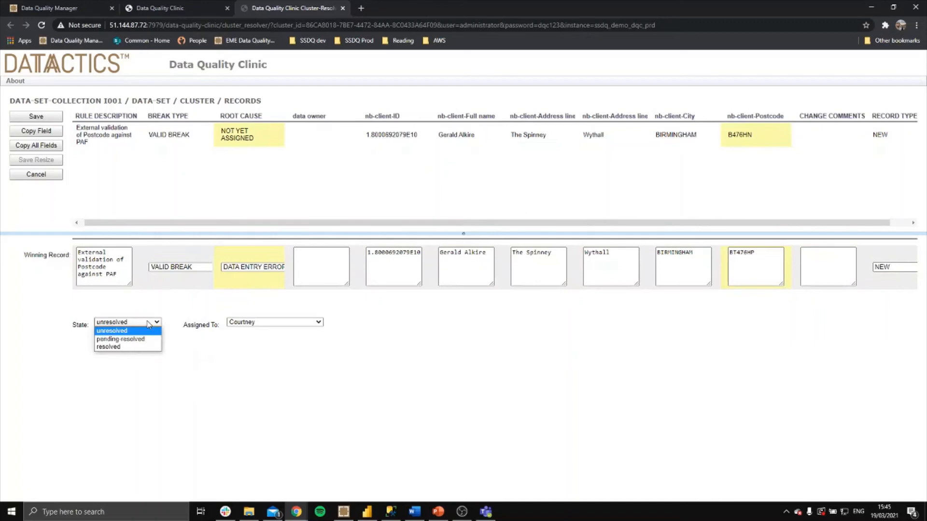
{"action": "left_click", "coordinate": [135, 349]}
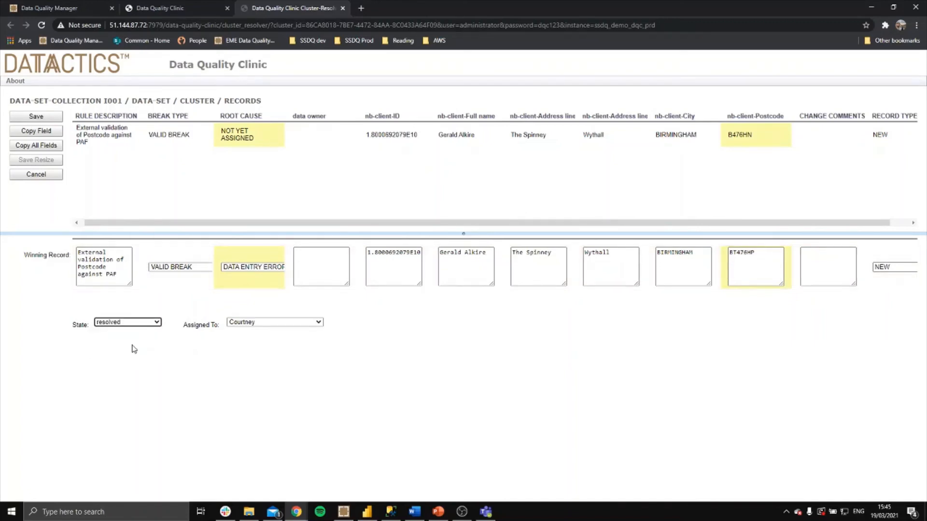
{"action": "left_click", "coordinate": [37, 117]}
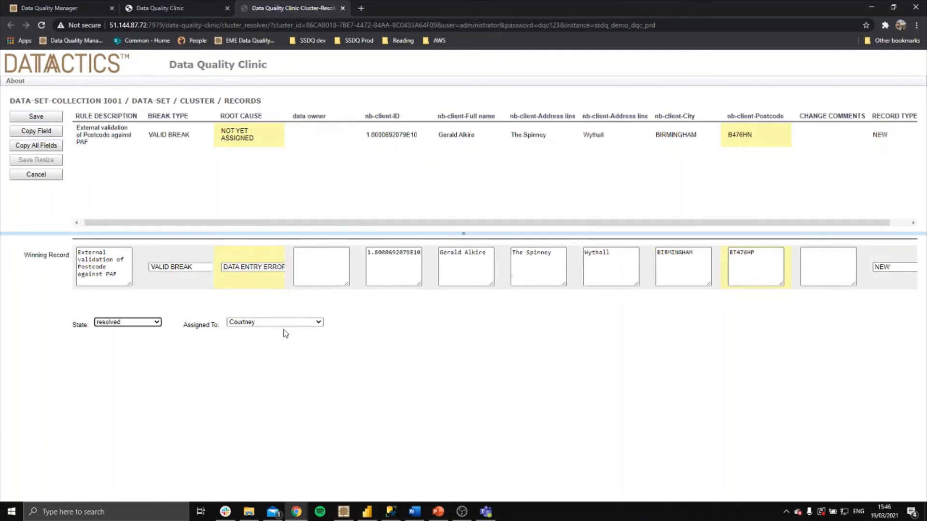
Step: Set the break record's state to pending-resolved and assign it to administrator
{"action": "left_click", "coordinate": [139, 323]}
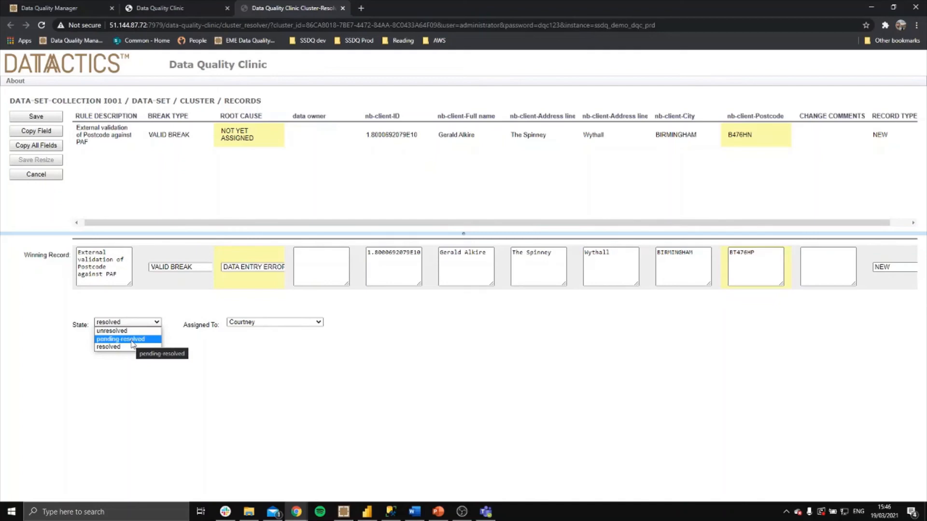
{"action": "left_click", "coordinate": [131, 339]}
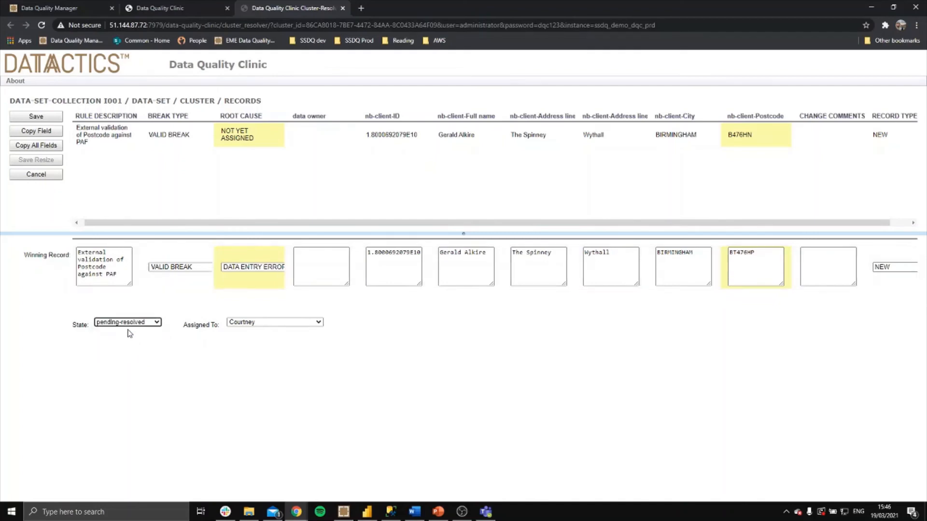
{"action": "left_click", "coordinate": [247, 323]}
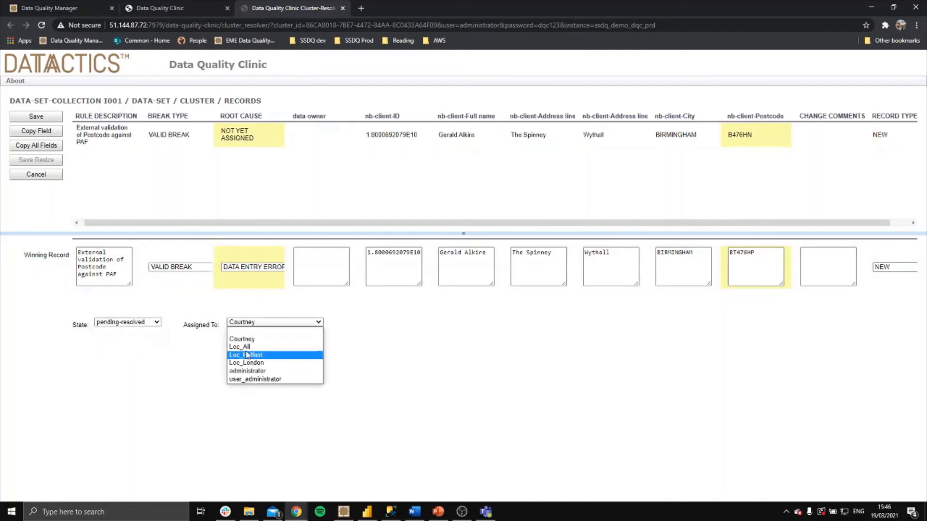
{"action": "left_click", "coordinate": [261, 373]}
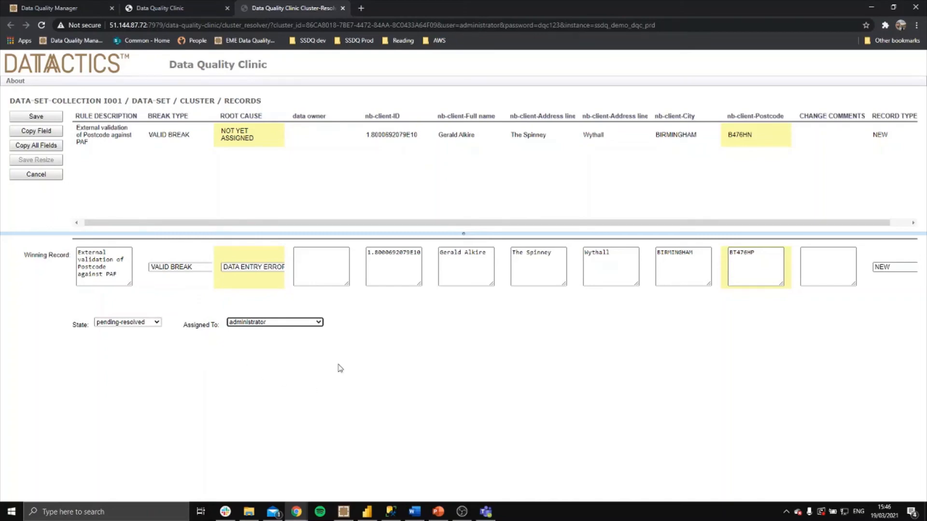
Step: Switch to the scalability presentation in PowerPoint and show the DQC Architecture slide as a full-screen slide show
{"action": "left_click", "coordinate": [436, 514]}
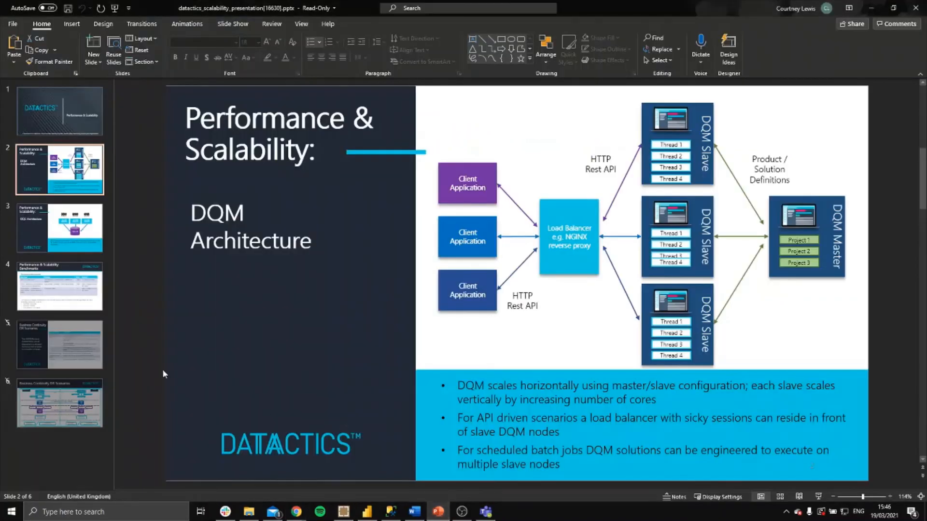
{"action": "left_click", "coordinate": [114, 9]}
{"action": "left_click", "coordinate": [365, 281]}
{"action": "left_click", "coordinate": [365, 281]}
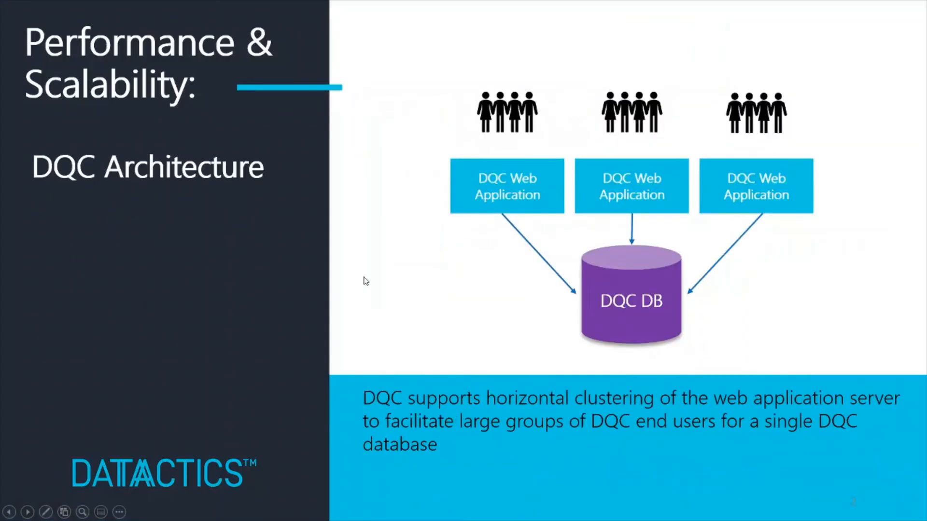